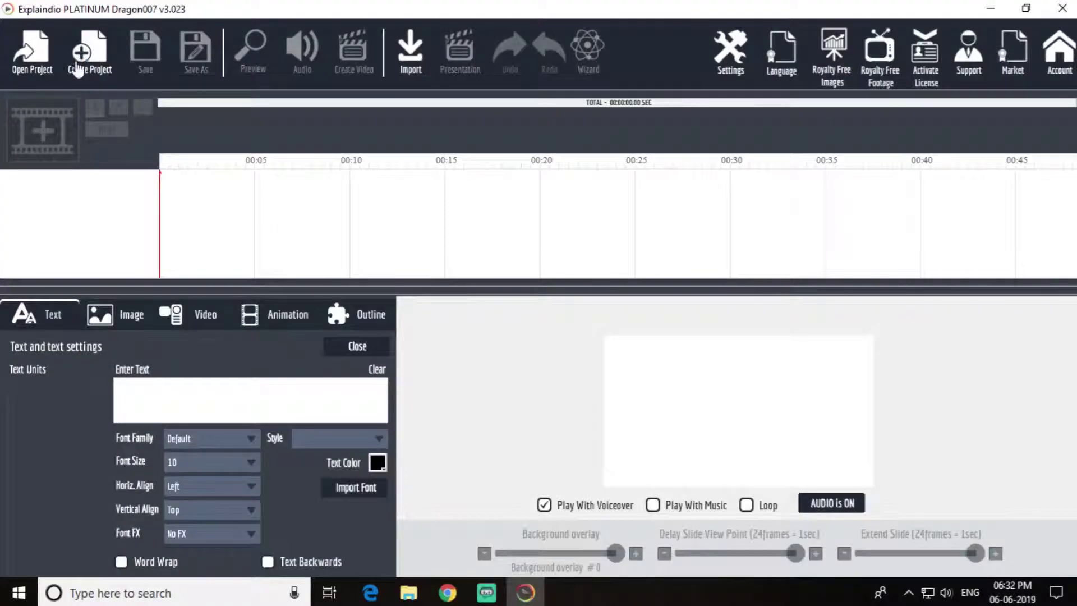
- Create a new project named hello and add a new blank scene to it
click(82, 63)
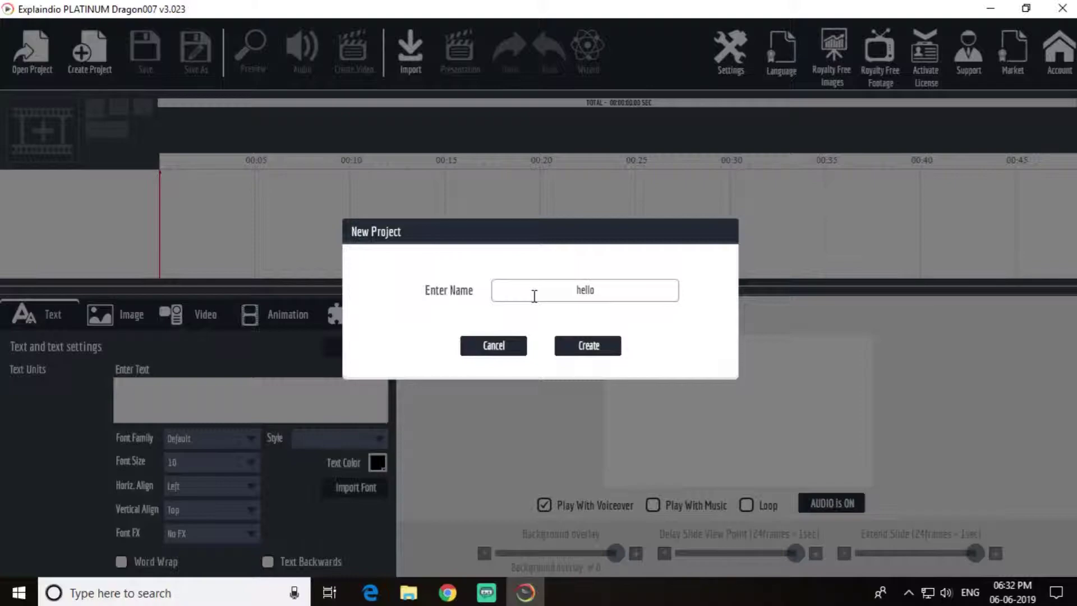
click(589, 348)
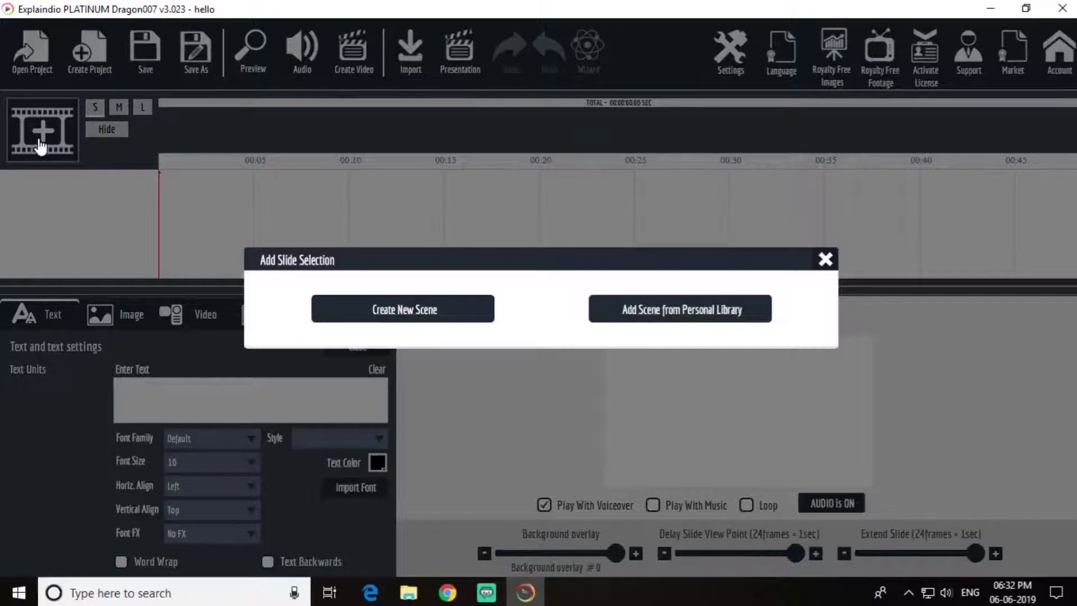
click(35, 143)
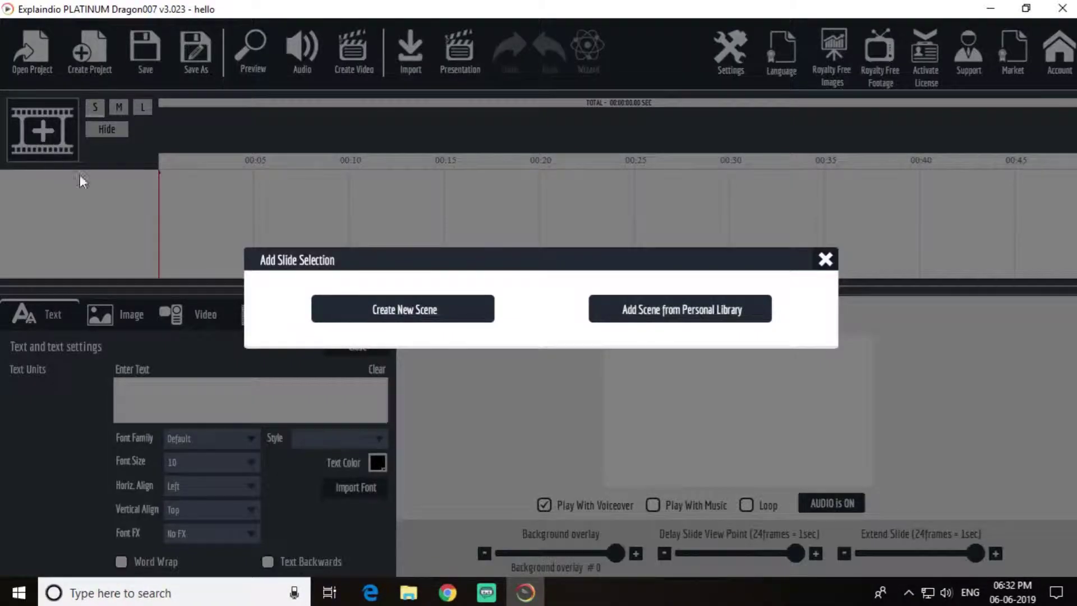
click(437, 316)
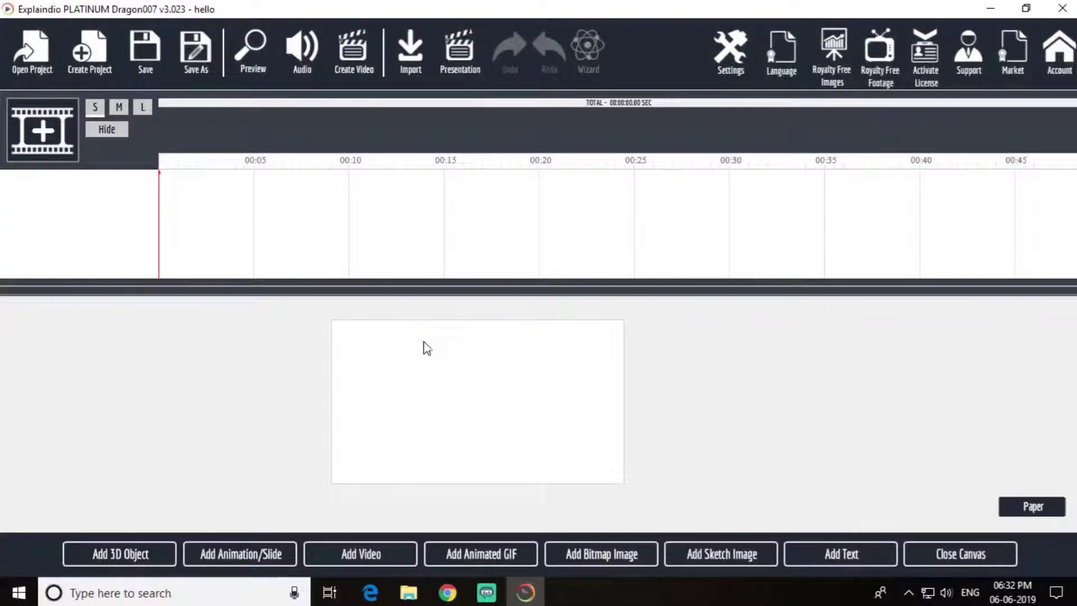
- Add the animated GIF walk9_0 from the abcd folder on the Desktop to the canvas
click(492, 555)
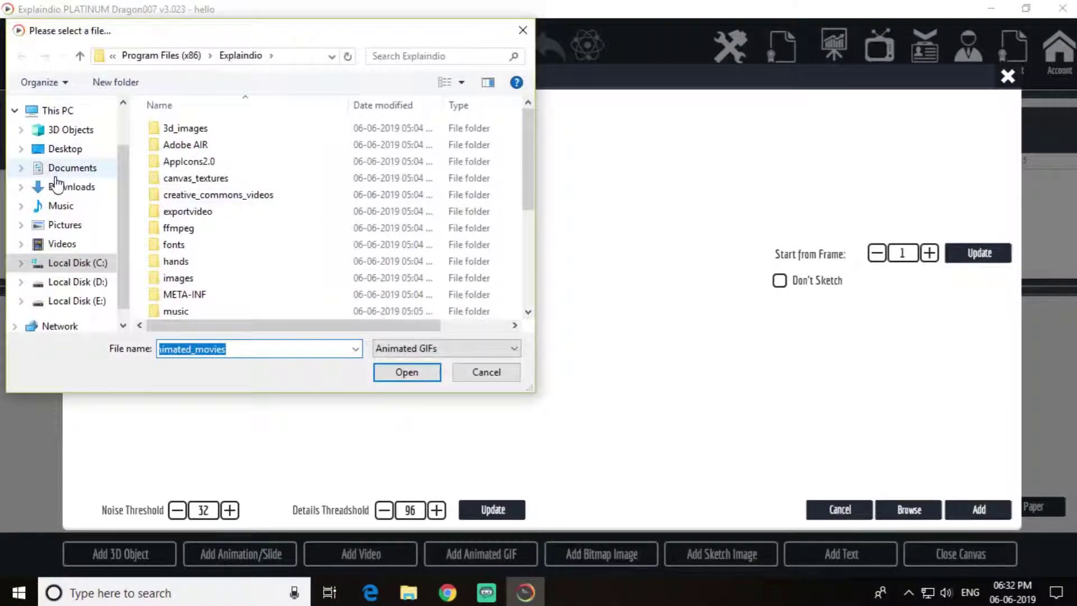
click(66, 149)
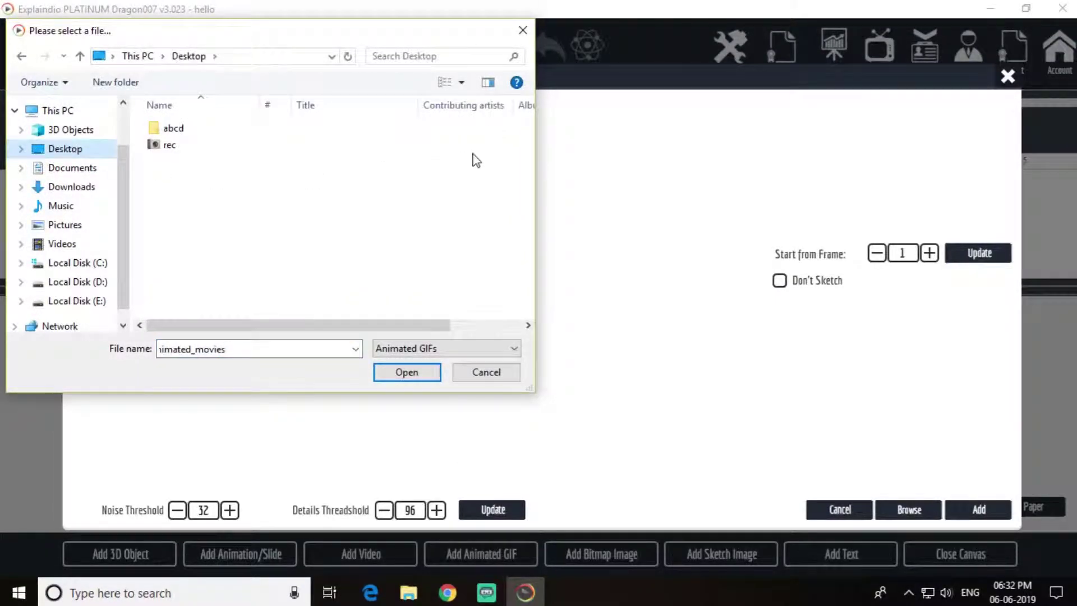
double_click(323, 138)
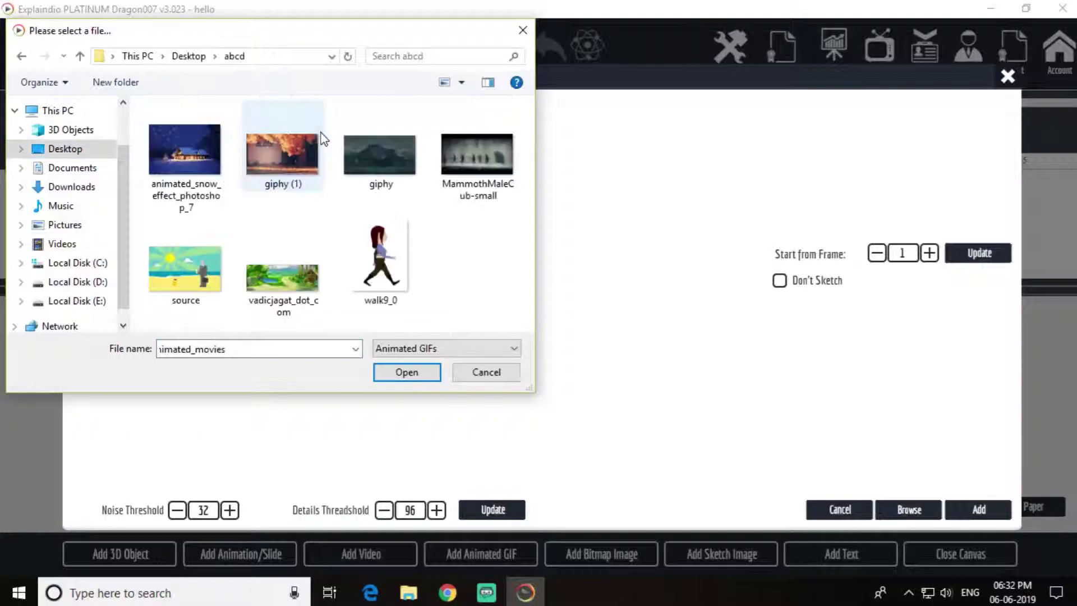
click(387, 261)
click(422, 379)
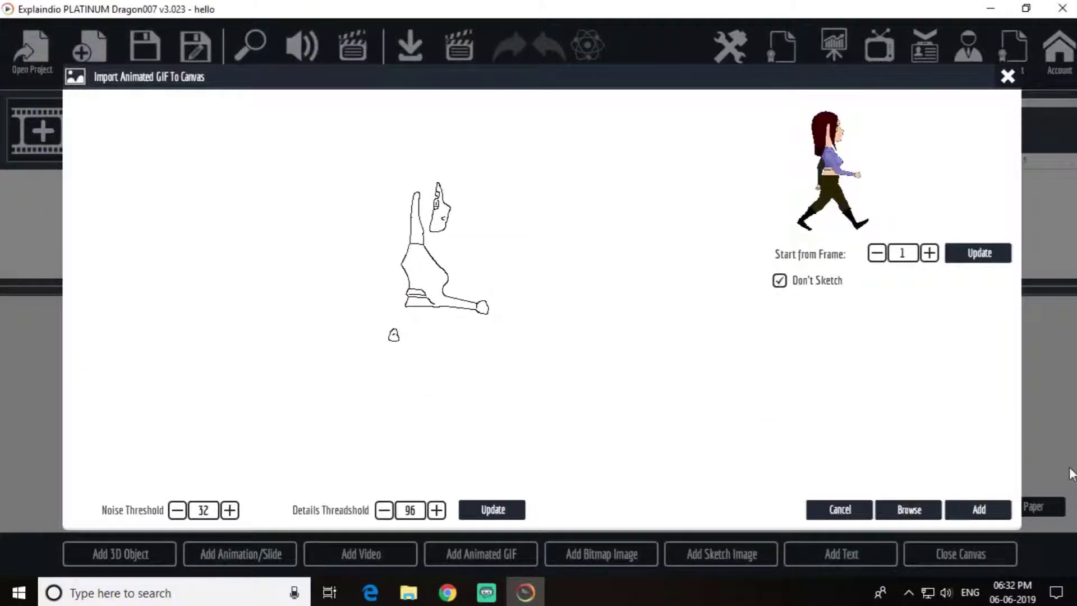
click(990, 510)
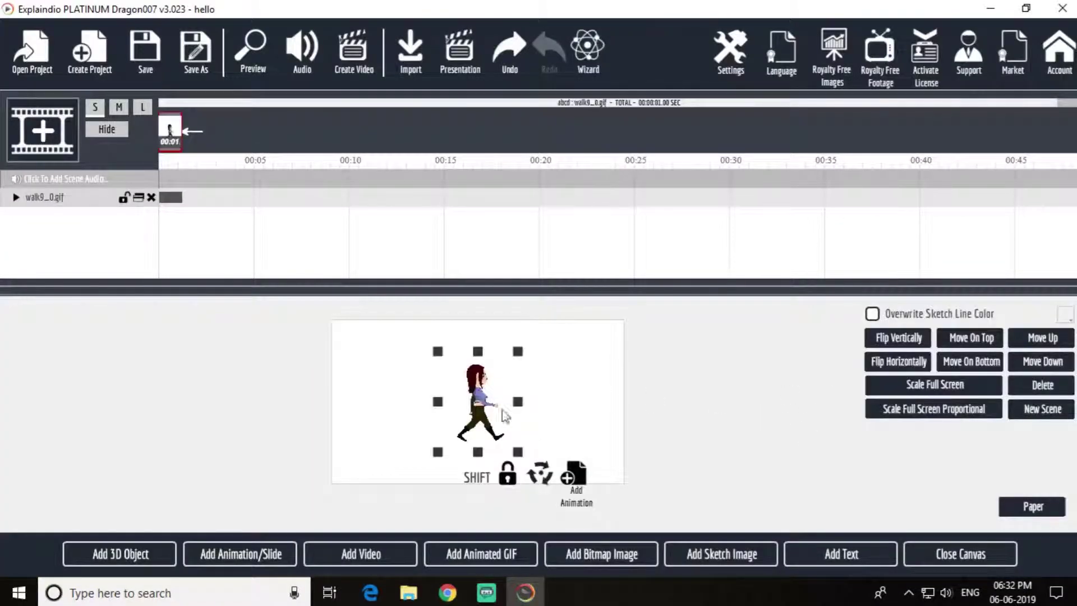
- Move the walking woman to the canvas's lower-left corner and lock the walk9_0.gif layer
drag(486, 408, 362, 438)
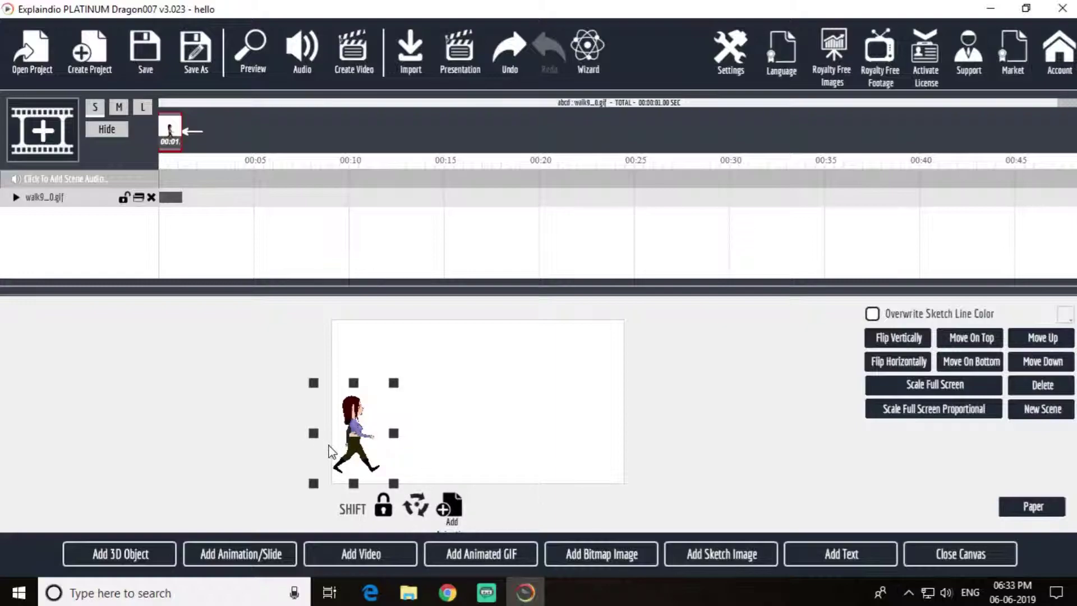
click(124, 199)
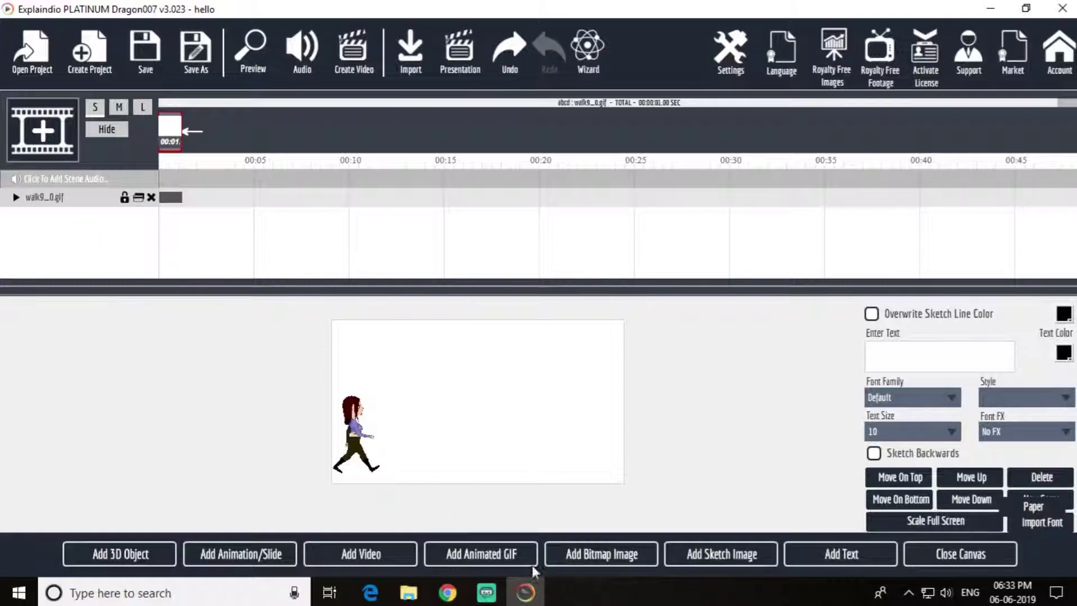
- Add the animated GIF source from the abcd folder to the canvas and scale it to full screen
click(478, 554)
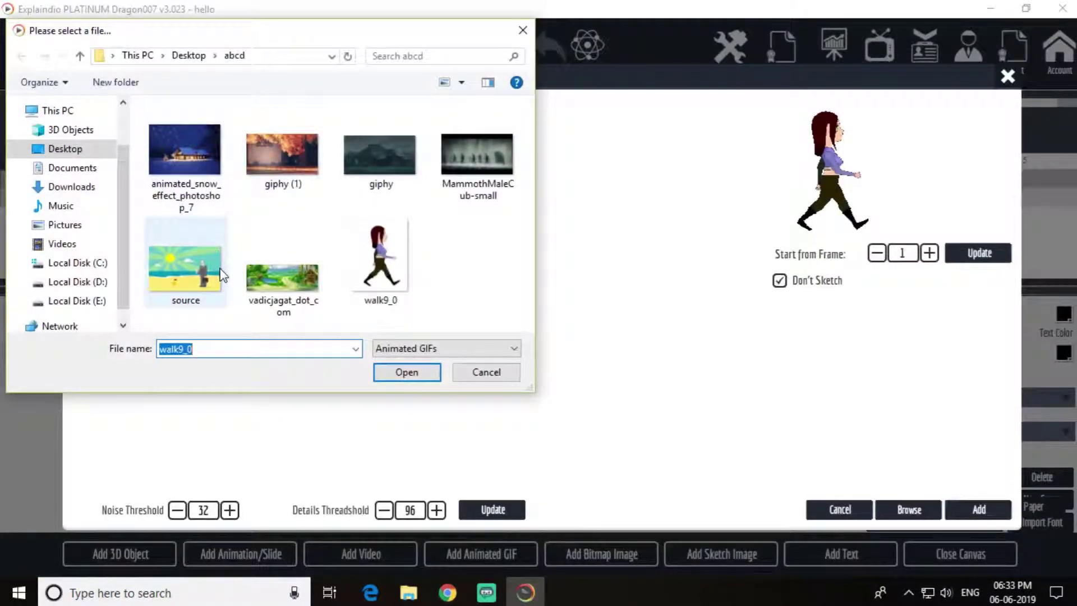
click(186, 275)
click(392, 377)
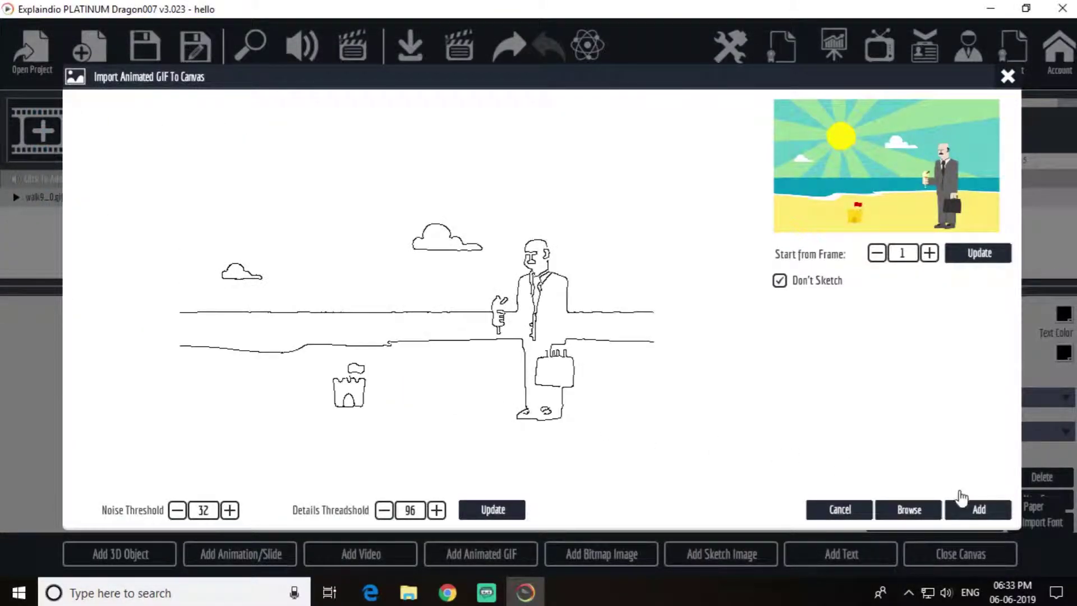
click(977, 511)
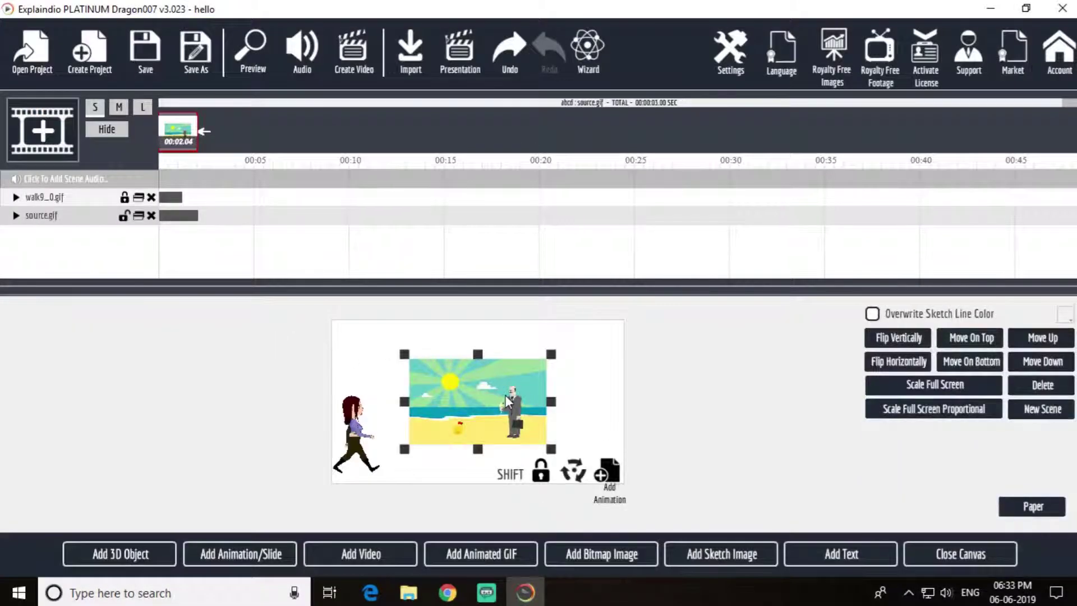
click(912, 390)
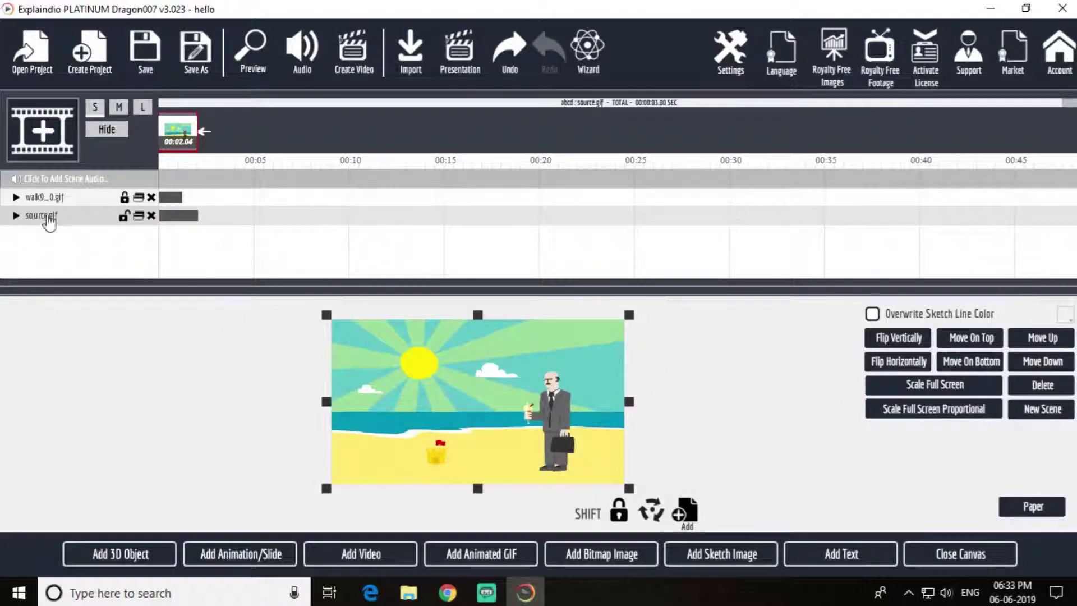
- Play the project preview and close the canvas
click(250, 58)
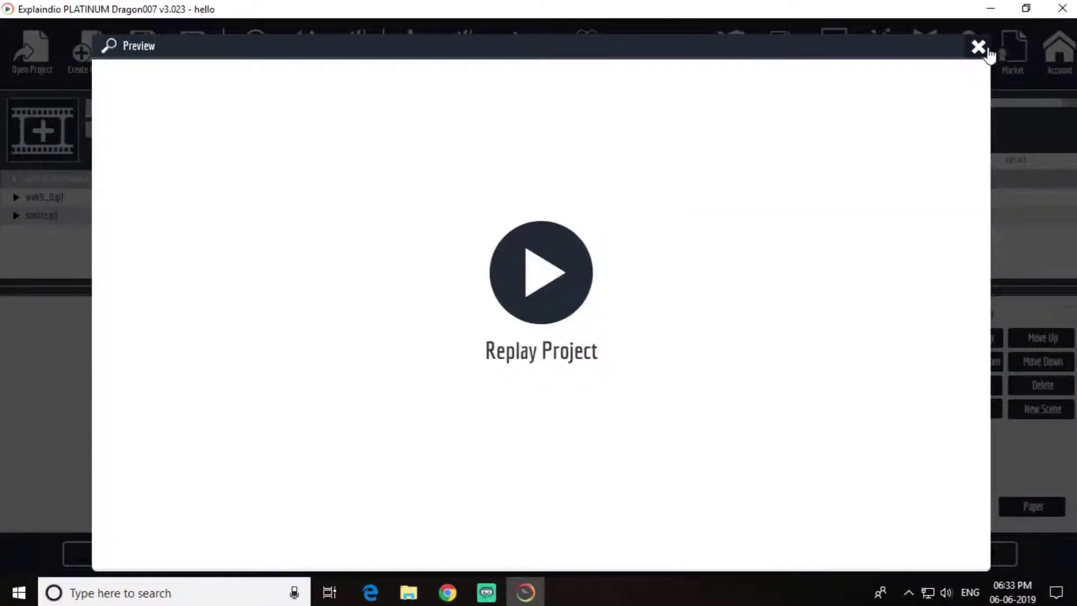
click(979, 48)
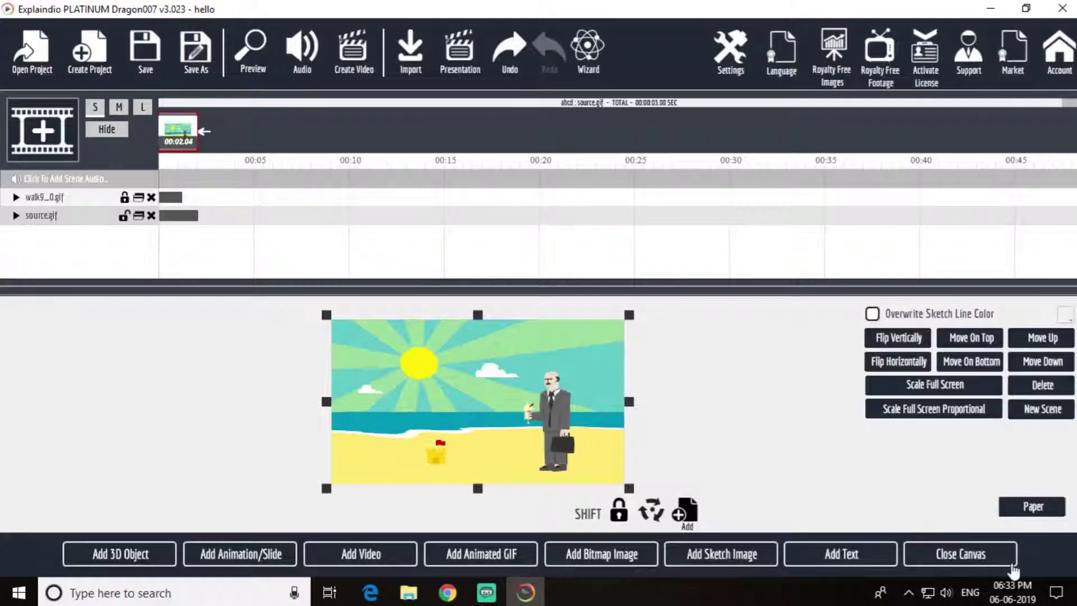
click(961, 555)
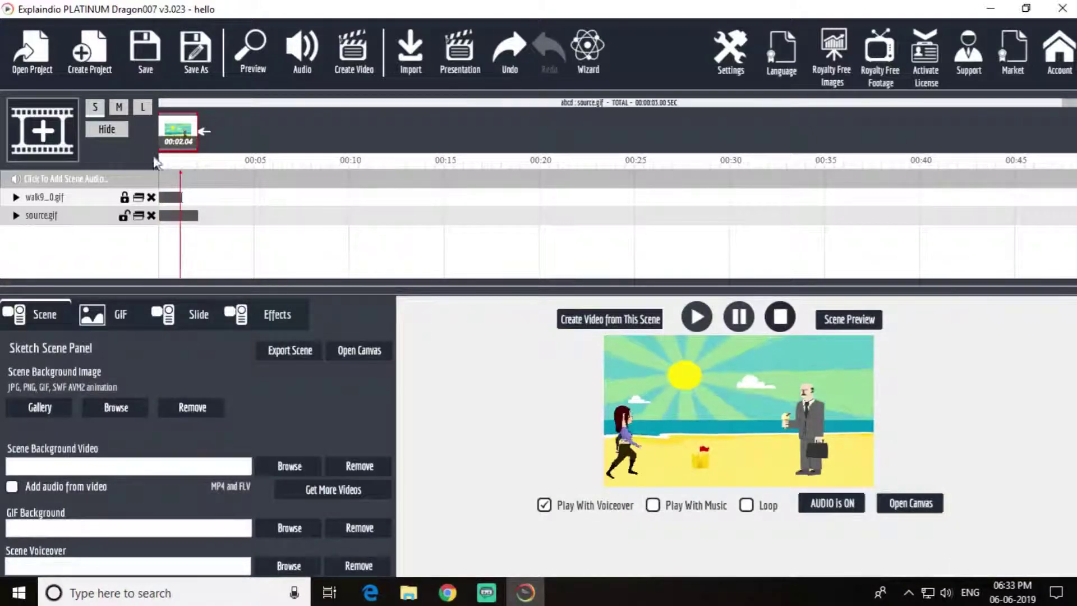
- Unlock the walk9_0.gif layer, enable Loop GIF for it and preview the project
click(124, 197)
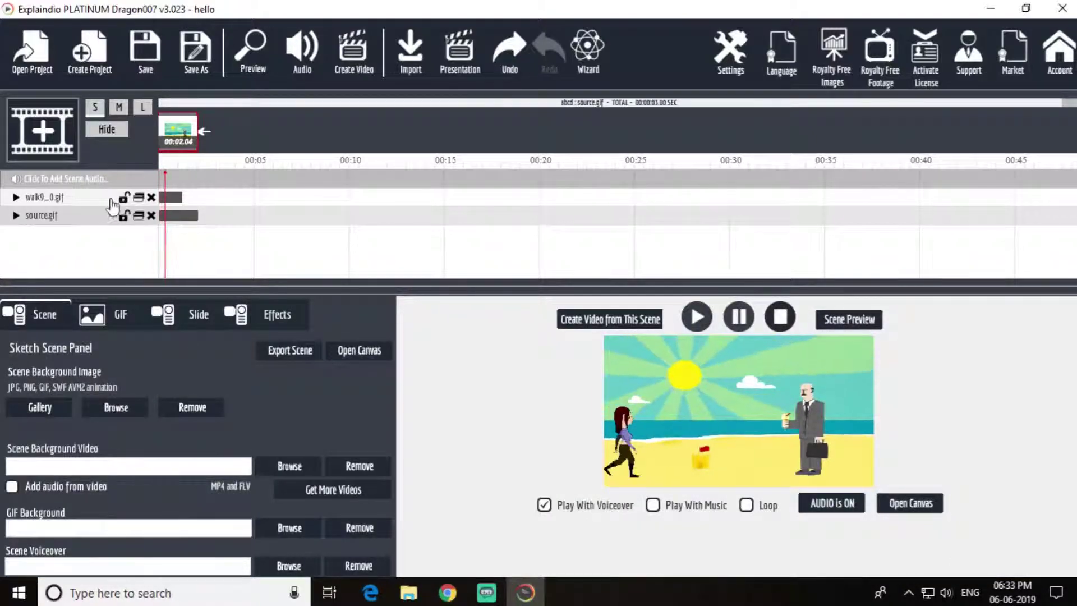
click(81, 199)
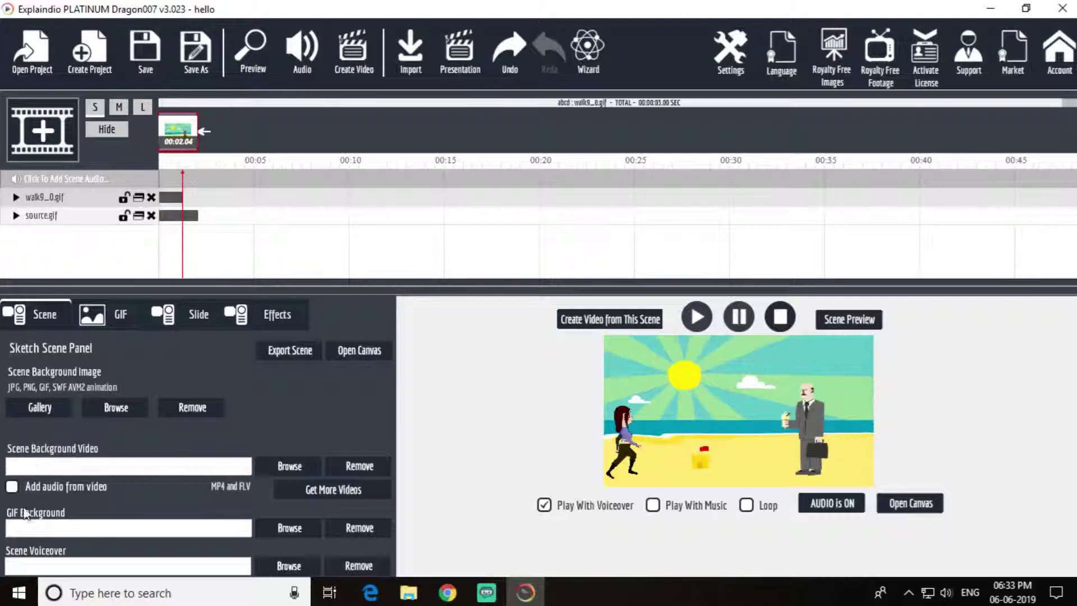
click(121, 326)
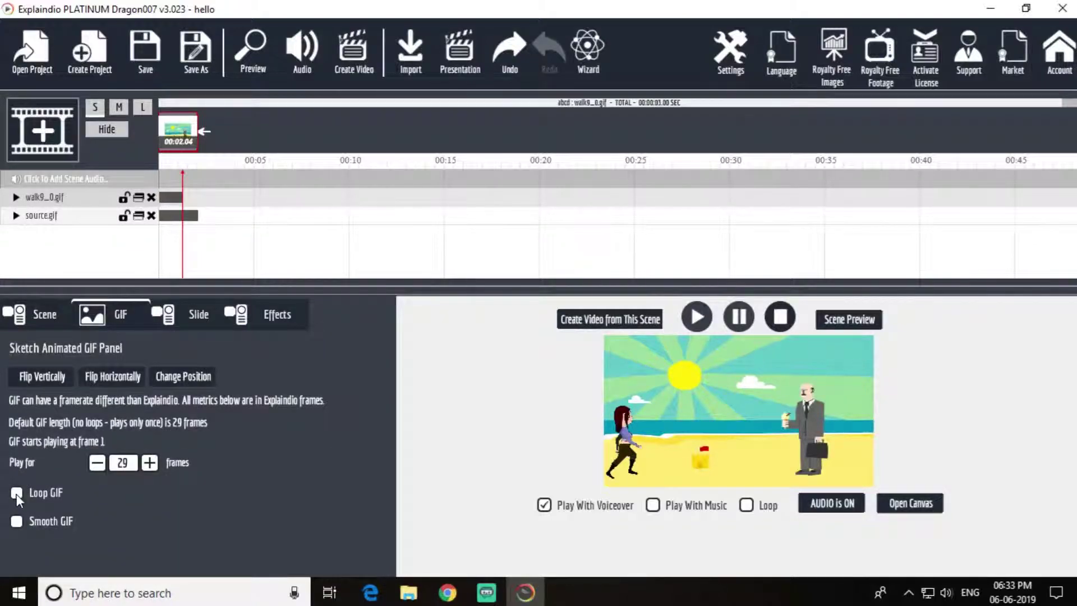
click(16, 494)
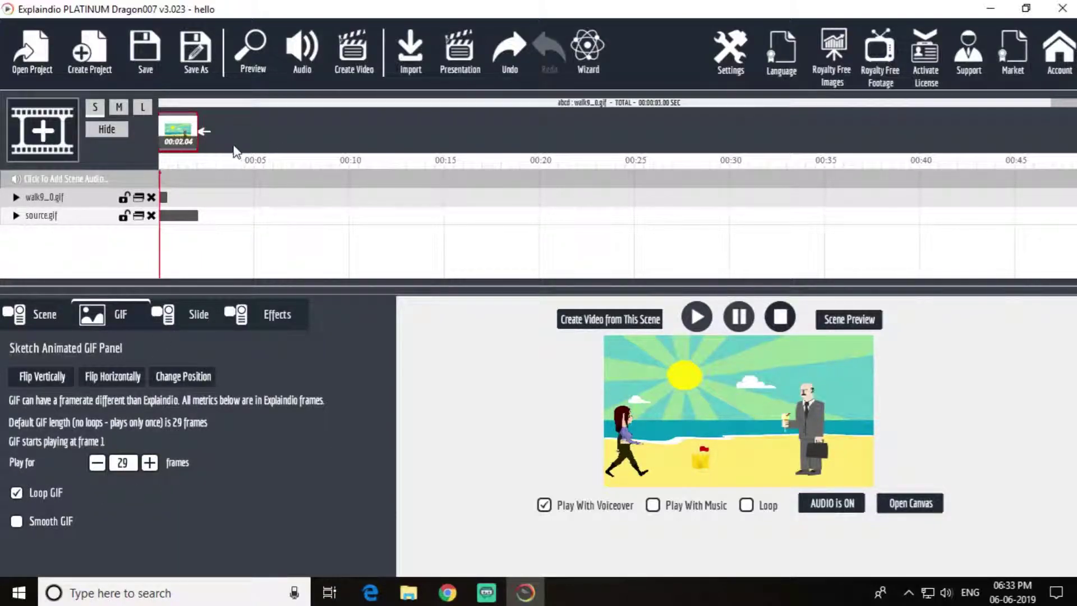
click(261, 63)
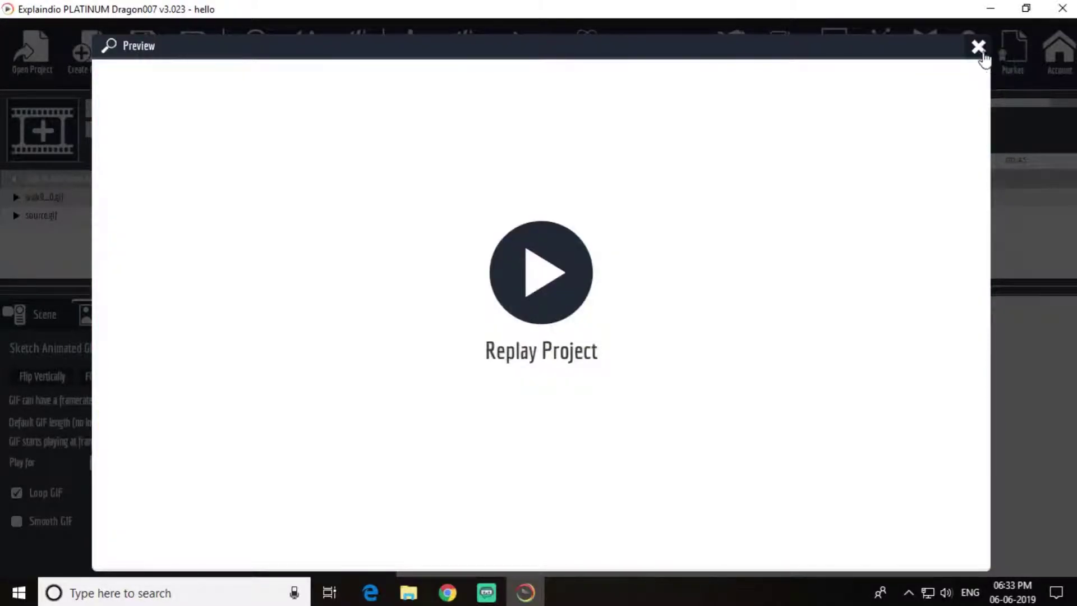
click(979, 48)
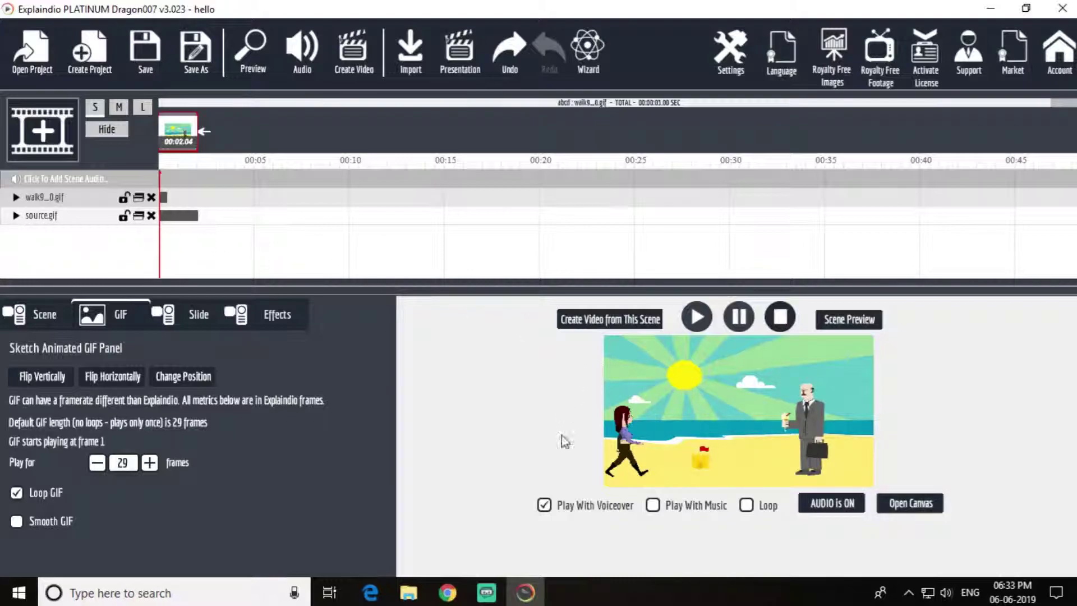
- With walk9_0.gif locked again, add the Slide From Right animation preset to source.gif and shorten the effect to about 1 second
click(125, 198)
click(16, 216)
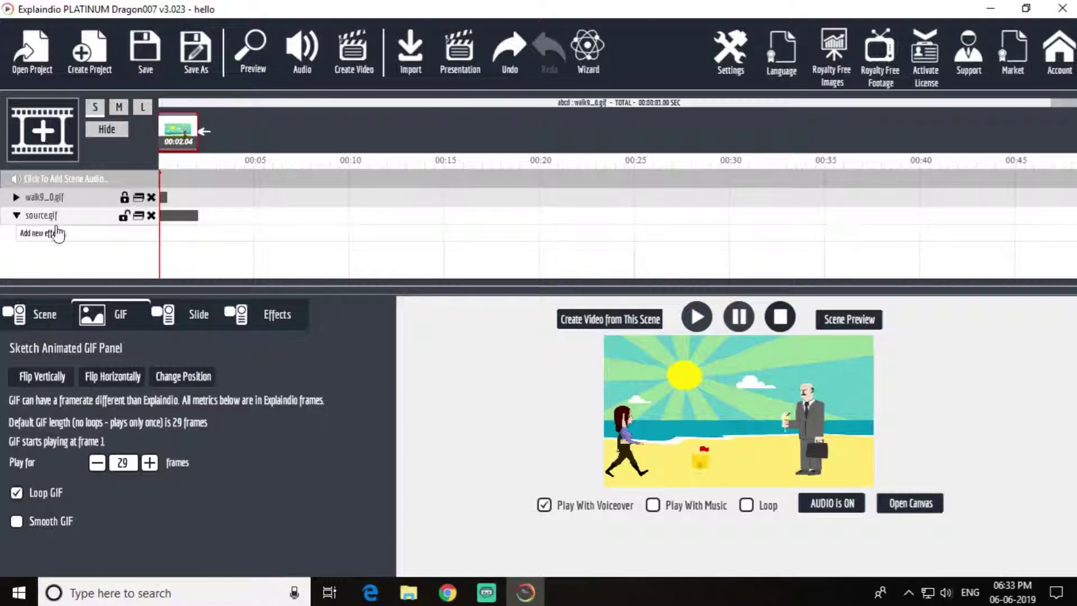
click(63, 236)
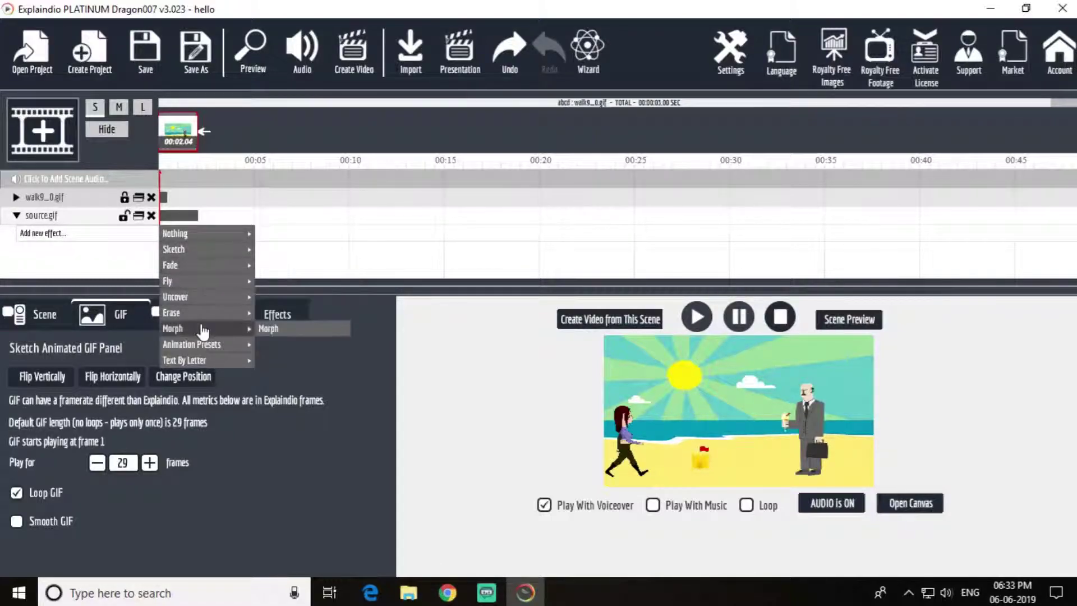
mouse_move(206, 352)
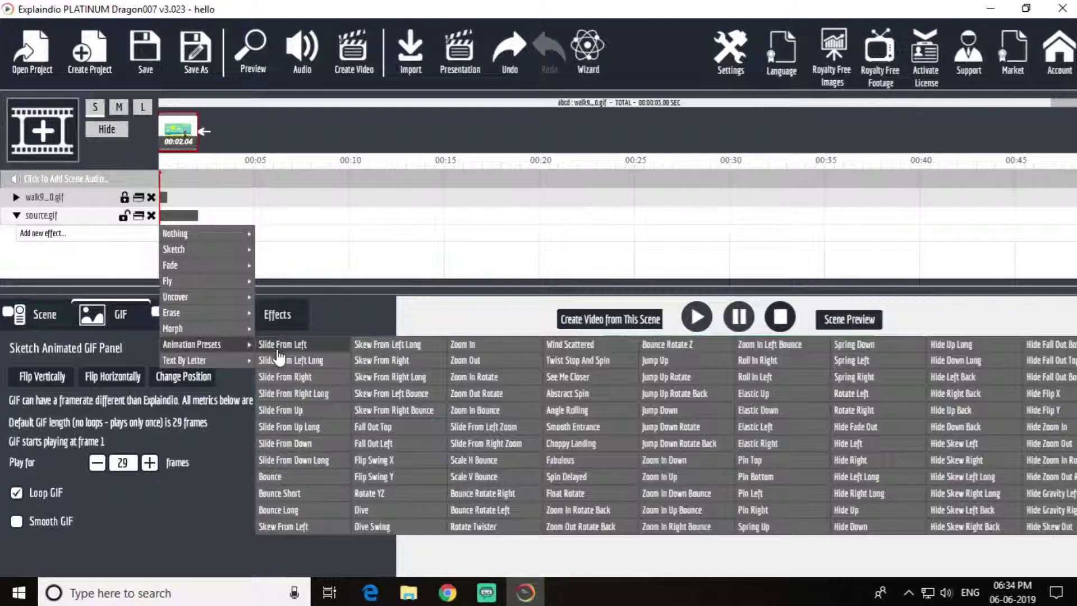
click(309, 377)
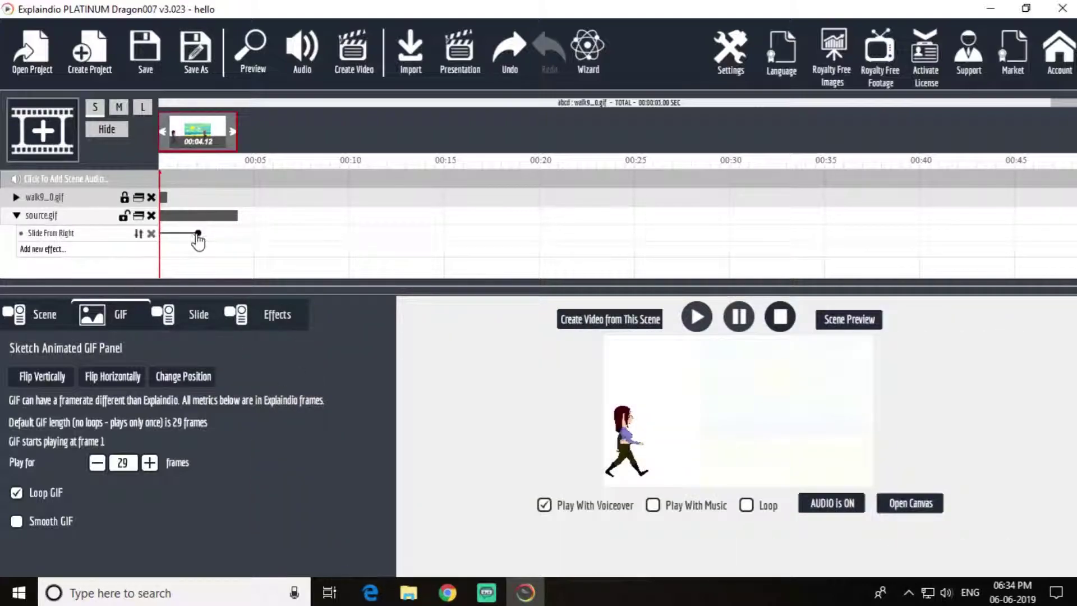
drag(194, 238, 176, 238)
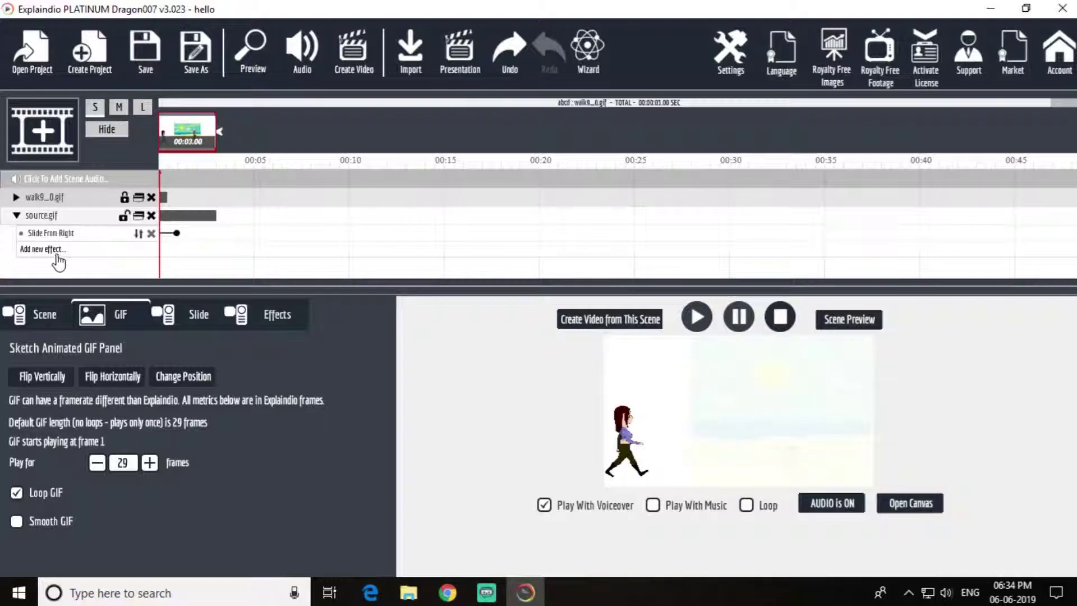
- Add the Hide Left animation preset to source.gif and shorten that exit effect to about 1 second
click(46, 251)
mouse_move(203, 362)
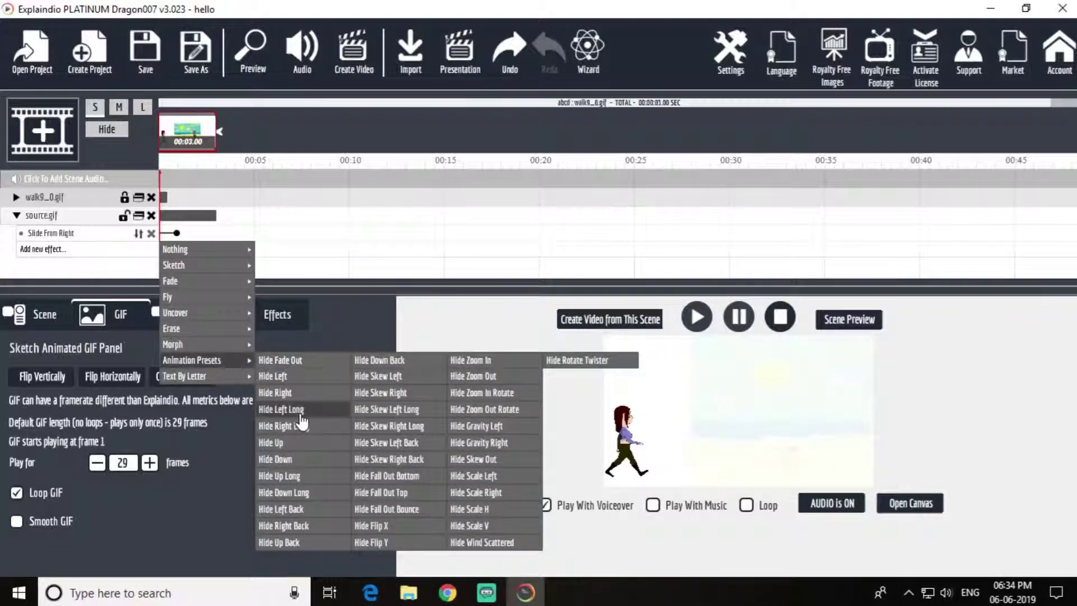
click(317, 385)
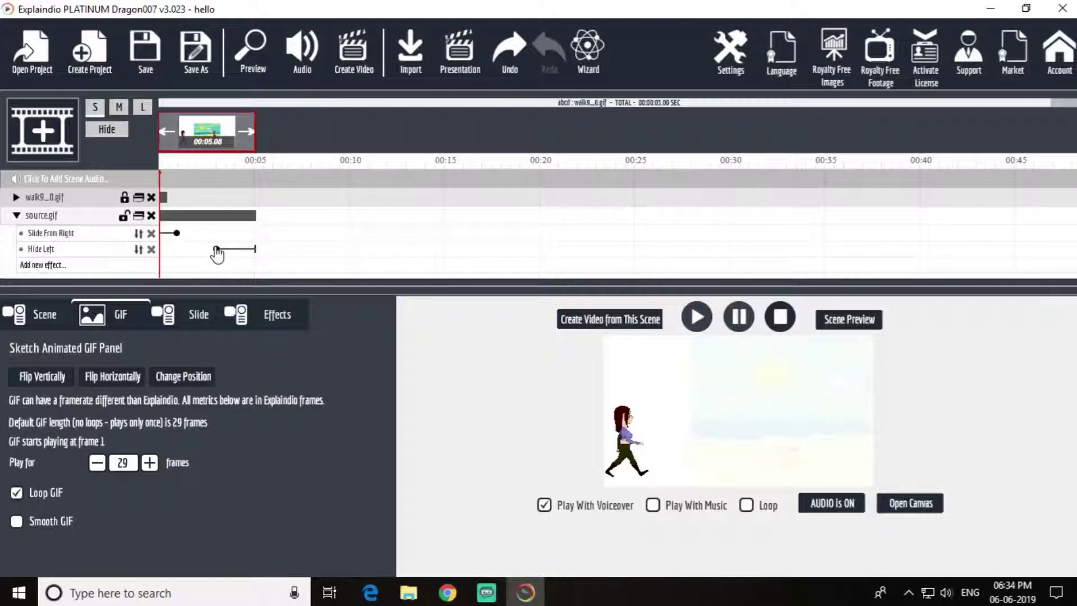
drag(218, 256, 234, 255)
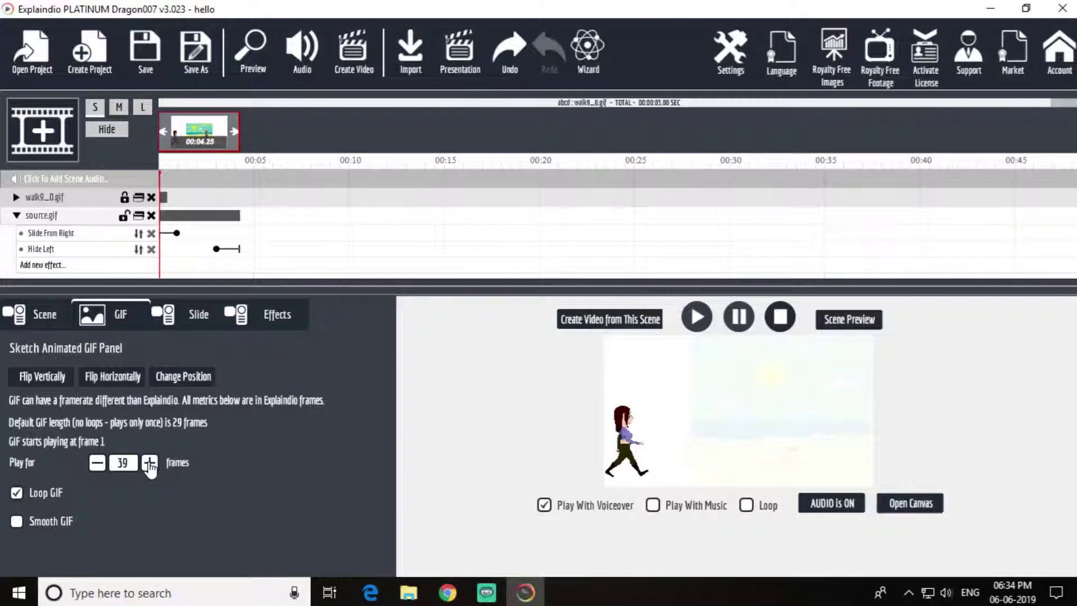
- Preview the project with both slide effects and collapse the source.gif effect list in the timeline
click(252, 51)
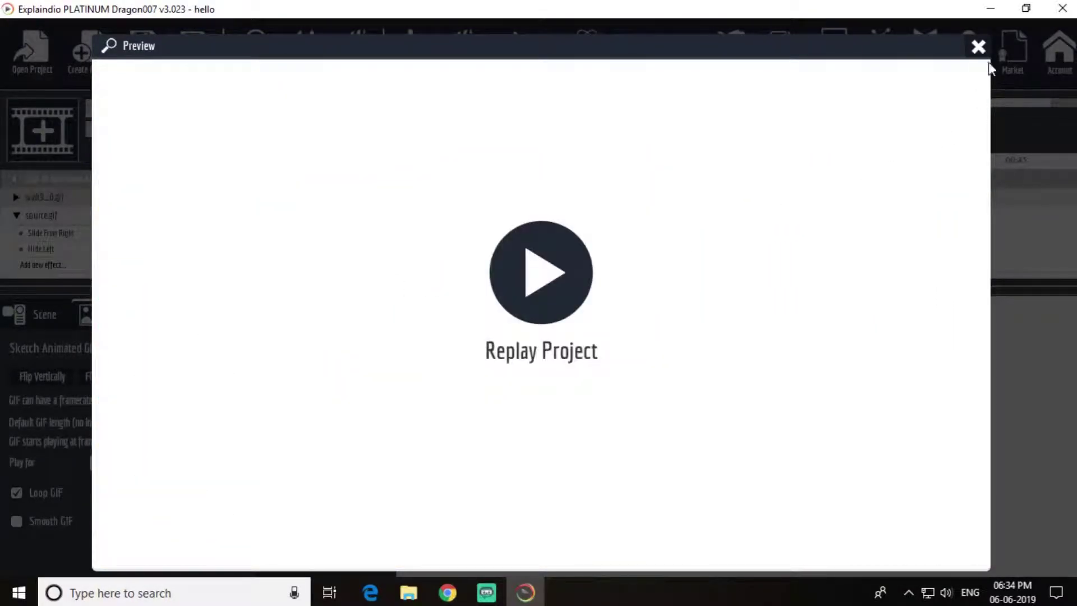
click(978, 47)
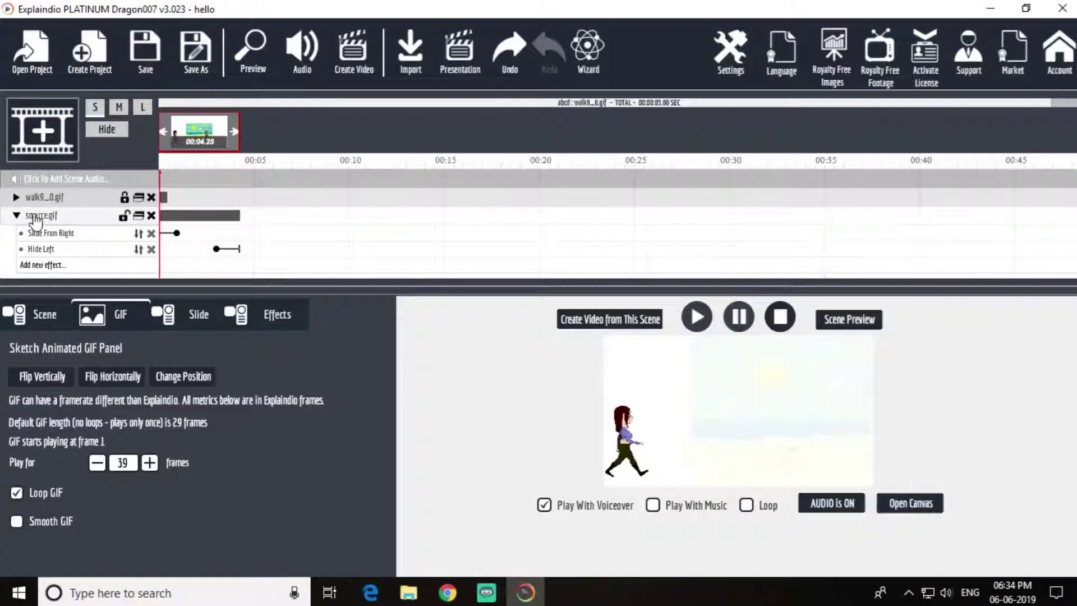
click(16, 216)
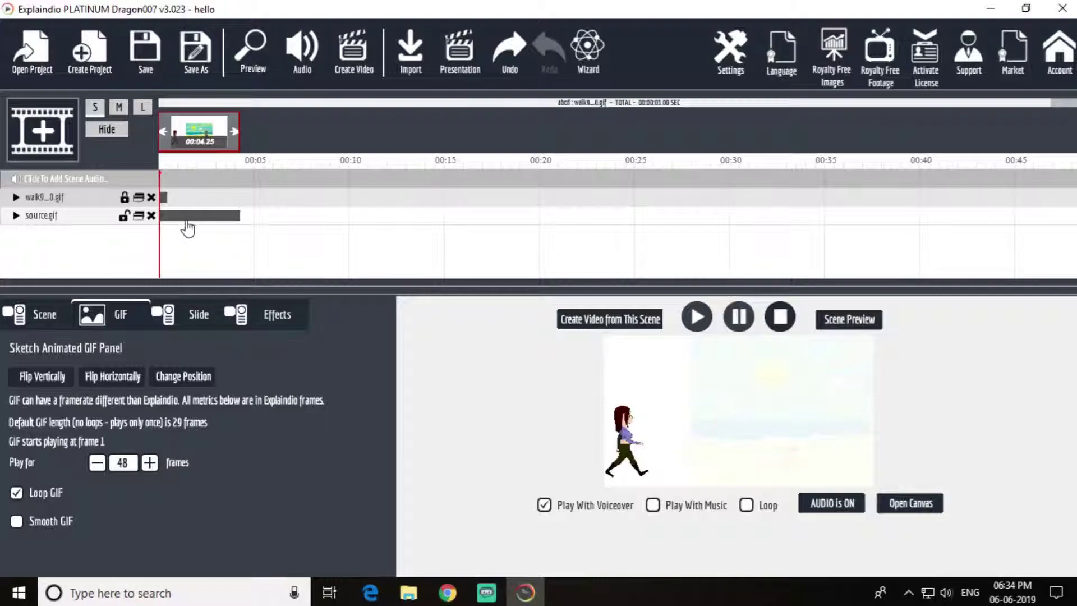
- Extend source.gif's play length to 66 frames and preview the project
click(149, 463)
click(55, 217)
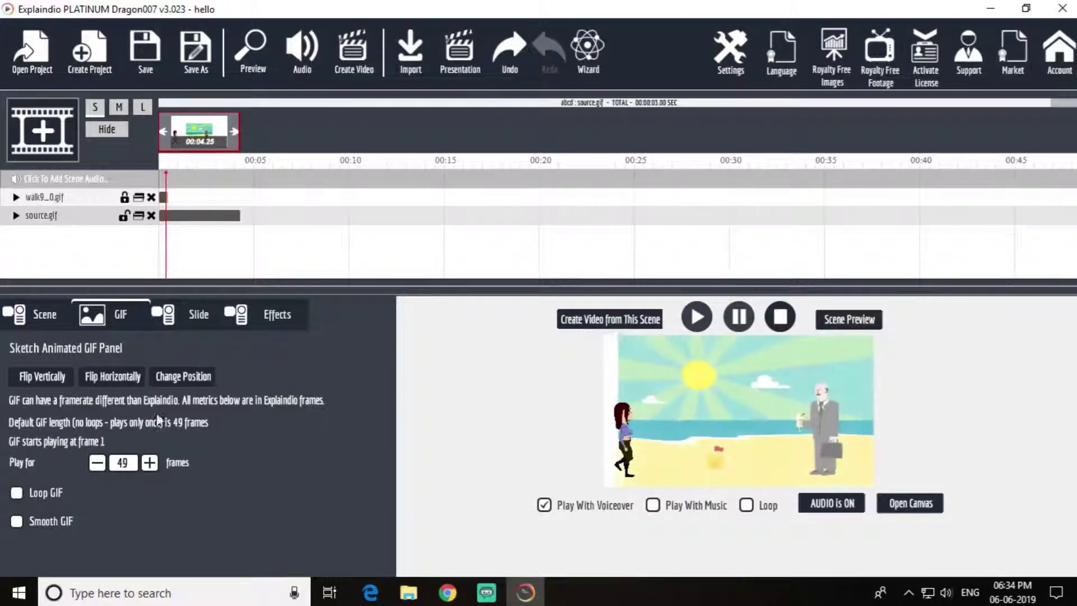
click(149, 463)
click(149, 463)
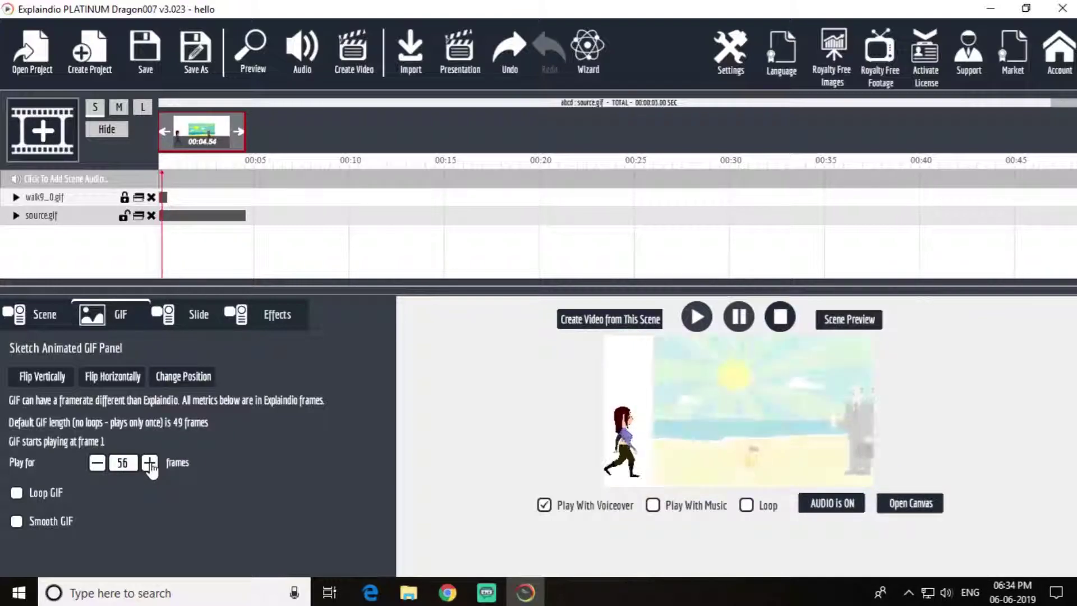
click(149, 463)
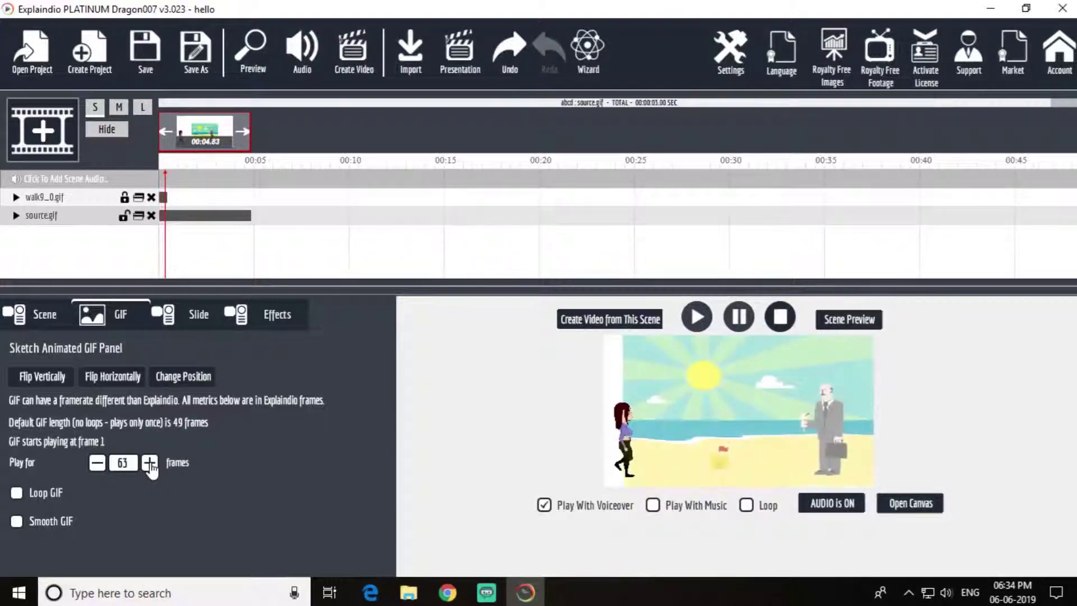
click(149, 463)
click(149, 464)
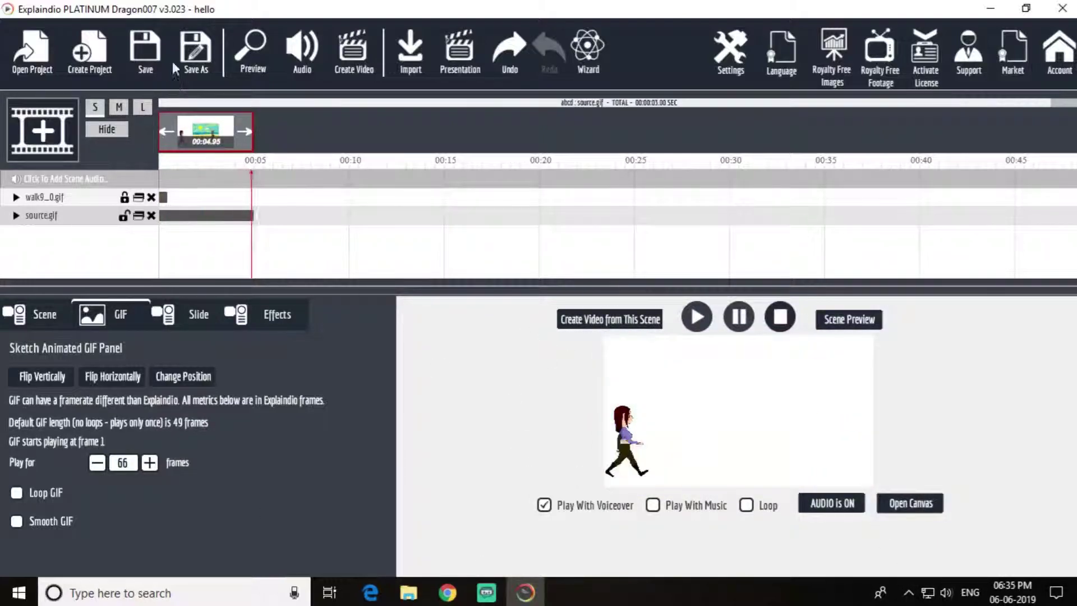
click(253, 52)
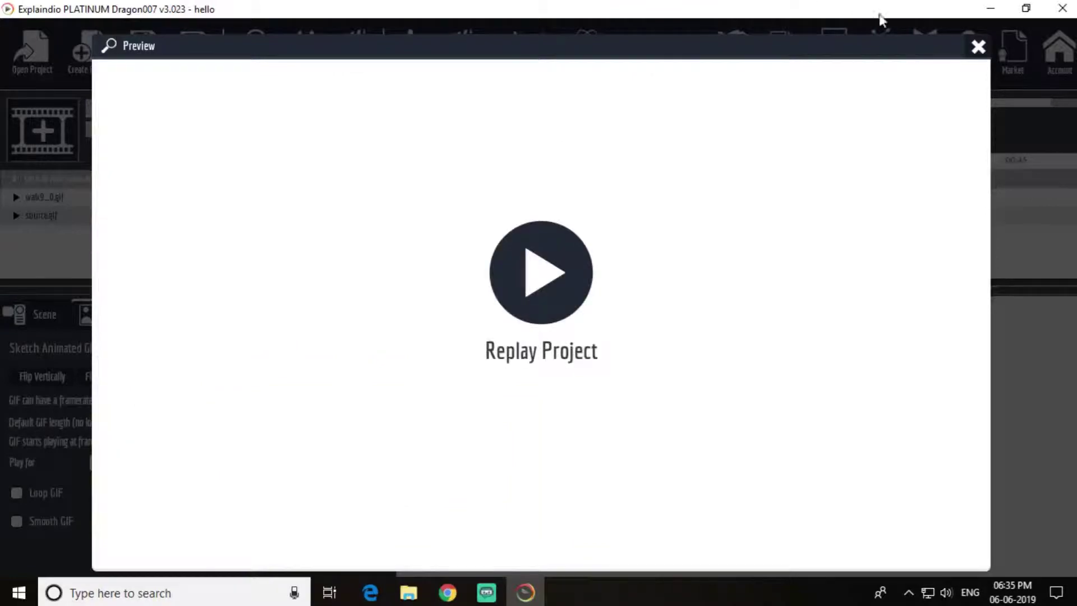
click(977, 48)
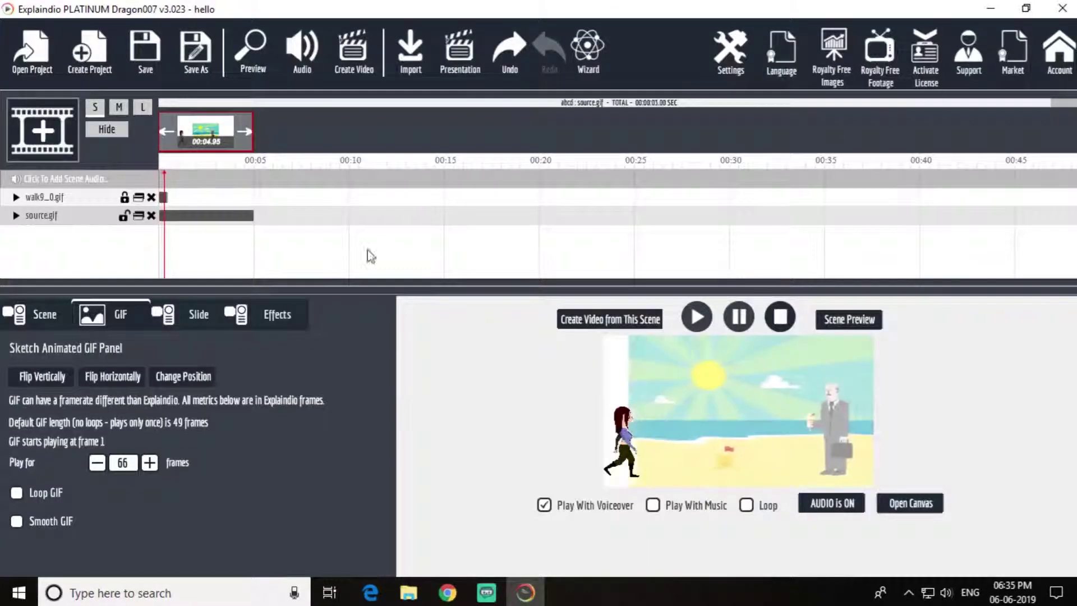
- Unlock walk9_0.gif to set its play length to 29 frames, lock it again and preview the project
click(71, 203)
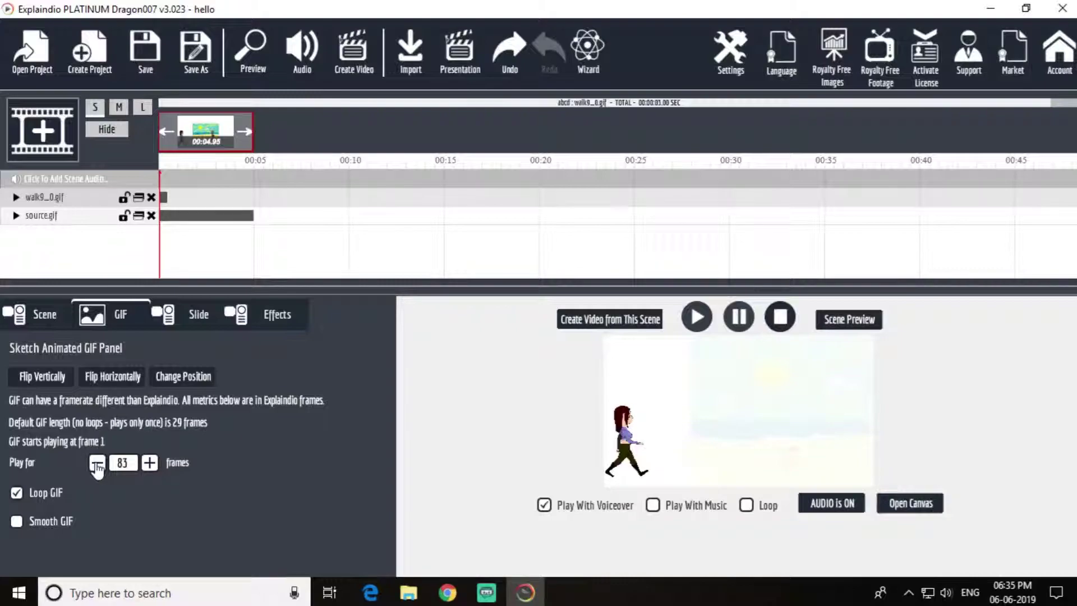
drag(97, 465, 97, 464)
click(150, 464)
click(99, 467)
click(251, 55)
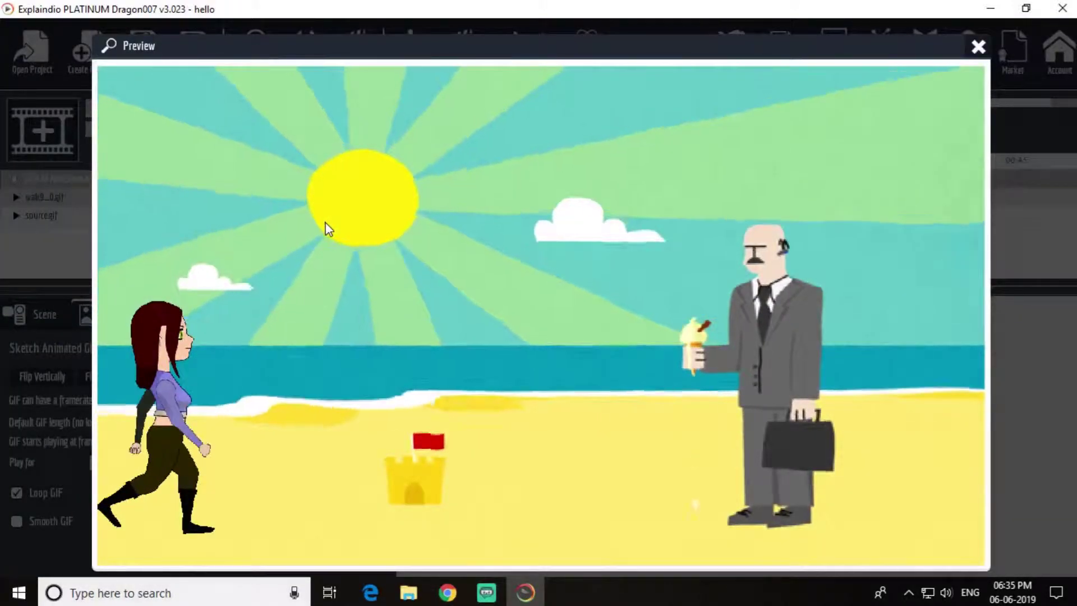
click(978, 49)
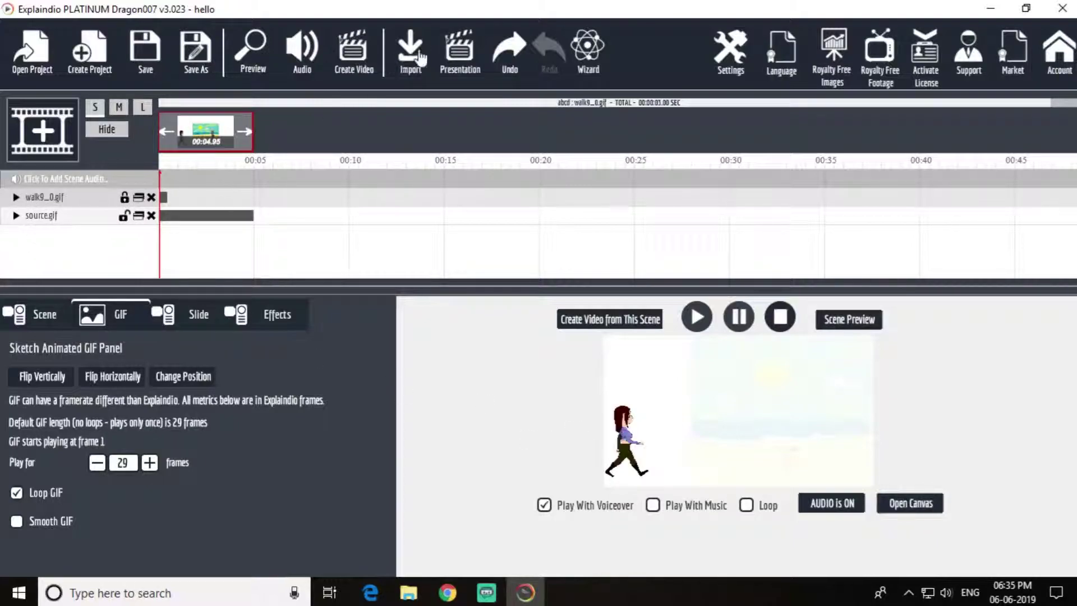
- Open the canvas, add the MammothMaleCub-small animated GIF from the abcd folder and scale it to full screen
click(897, 508)
click(482, 554)
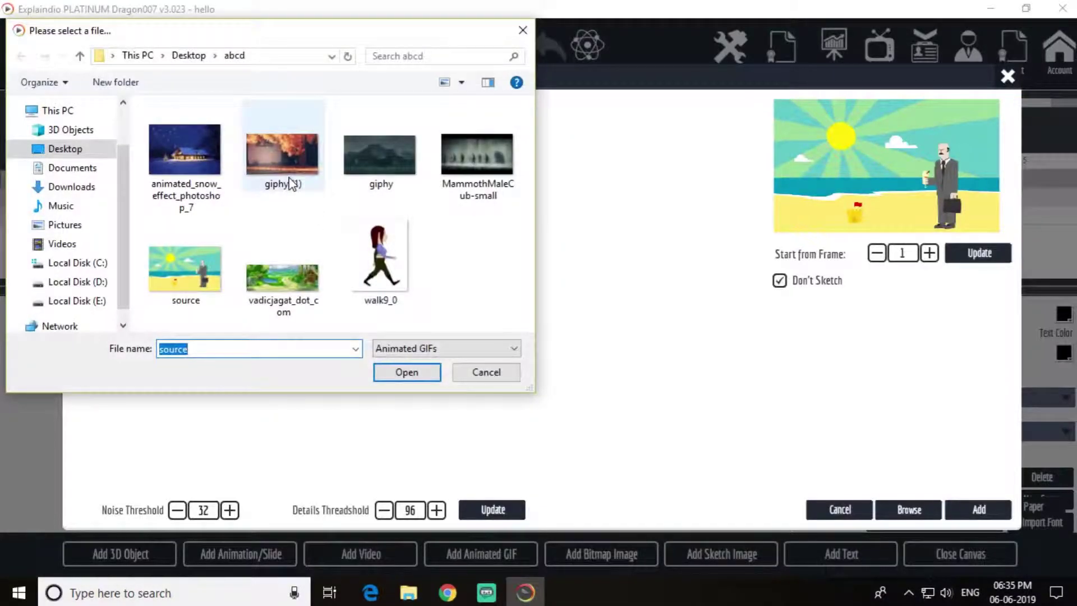
click(491, 167)
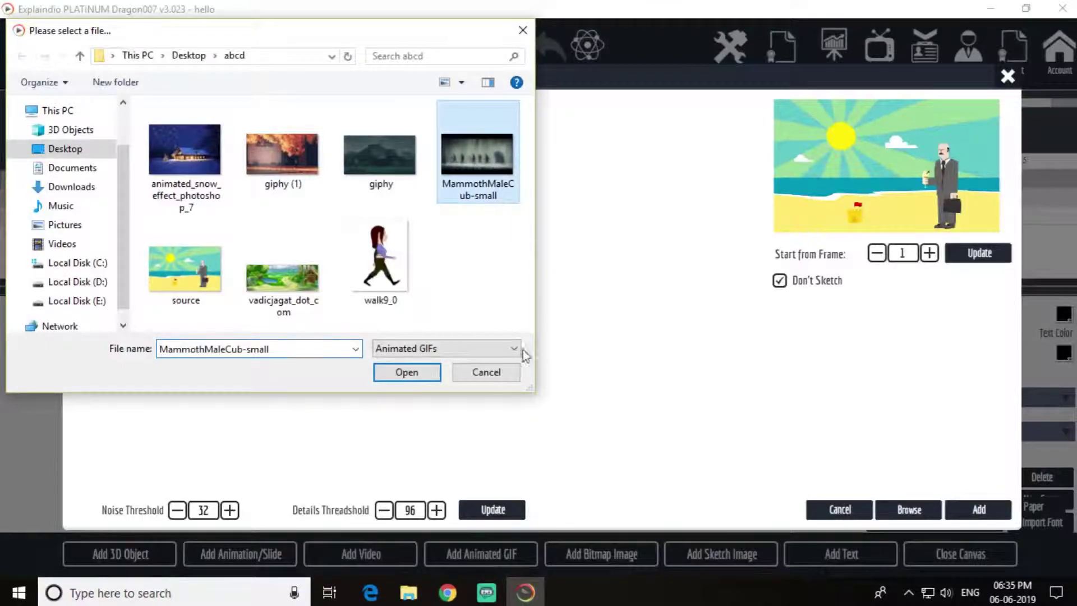
click(421, 373)
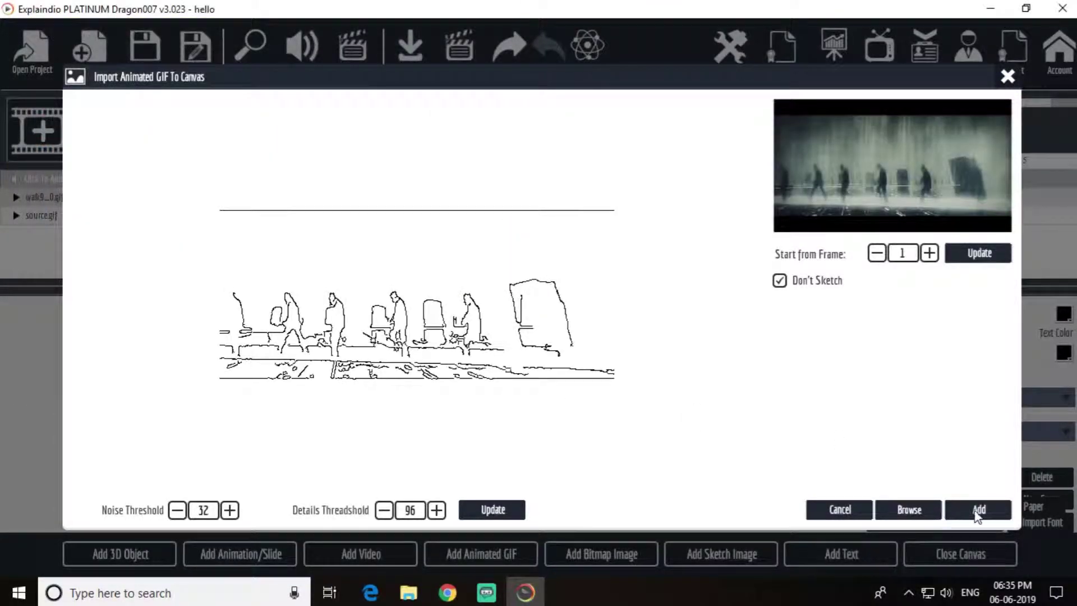
click(978, 510)
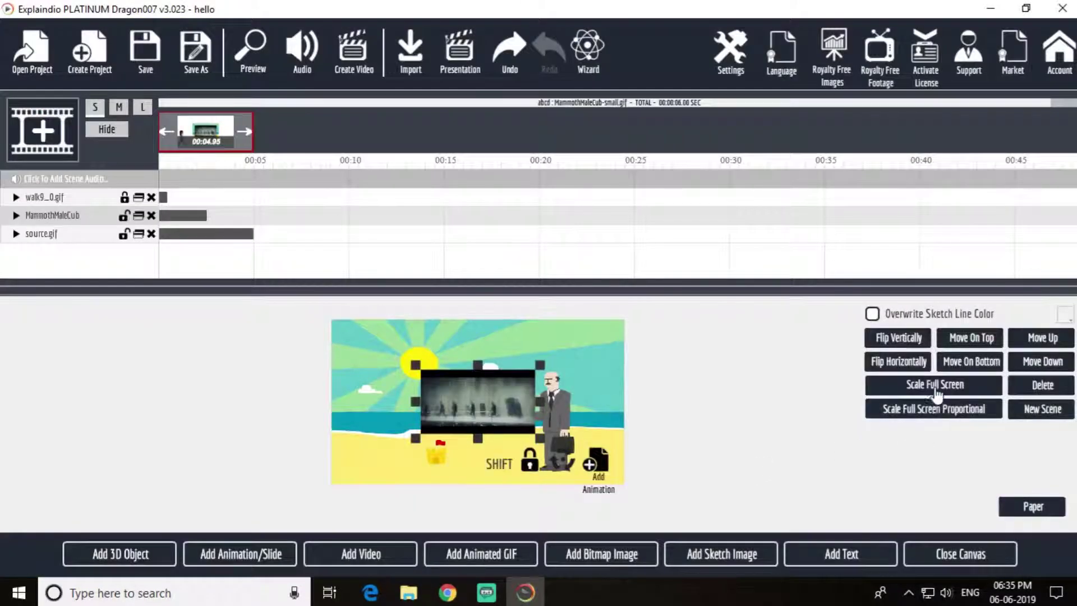
click(937, 387)
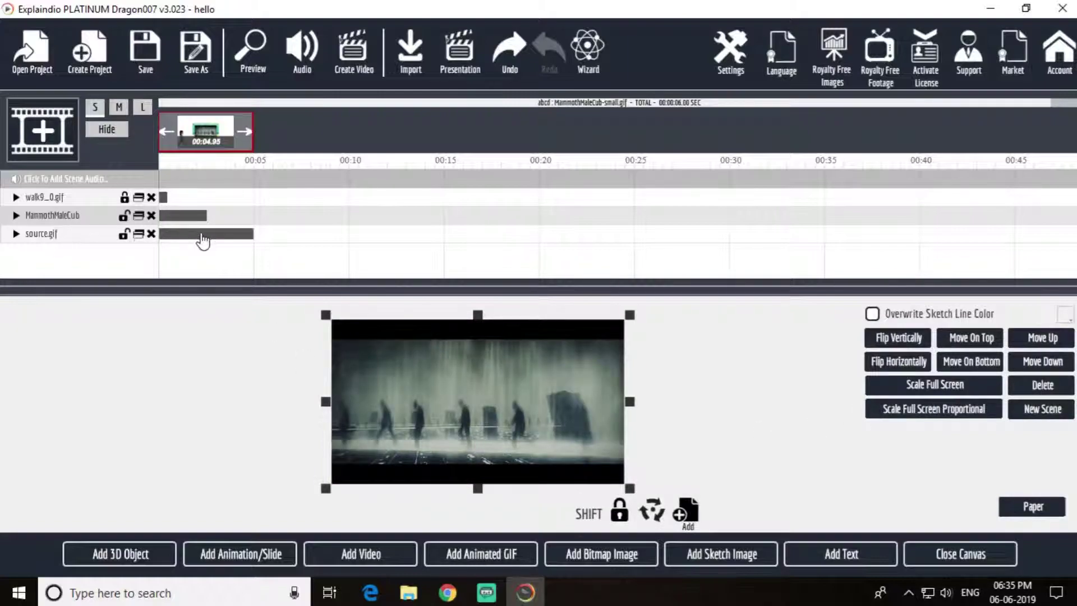
- Delete the MammothMaleCub layer and return the shifted source.gif bar to the start of the timeline
drag(189, 240, 237, 244)
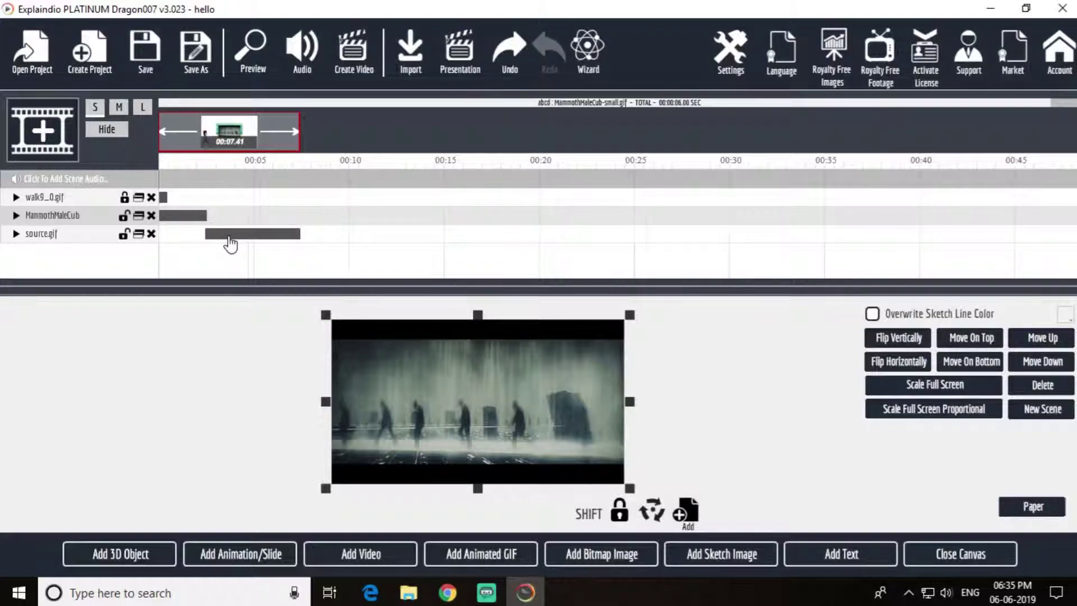
click(151, 216)
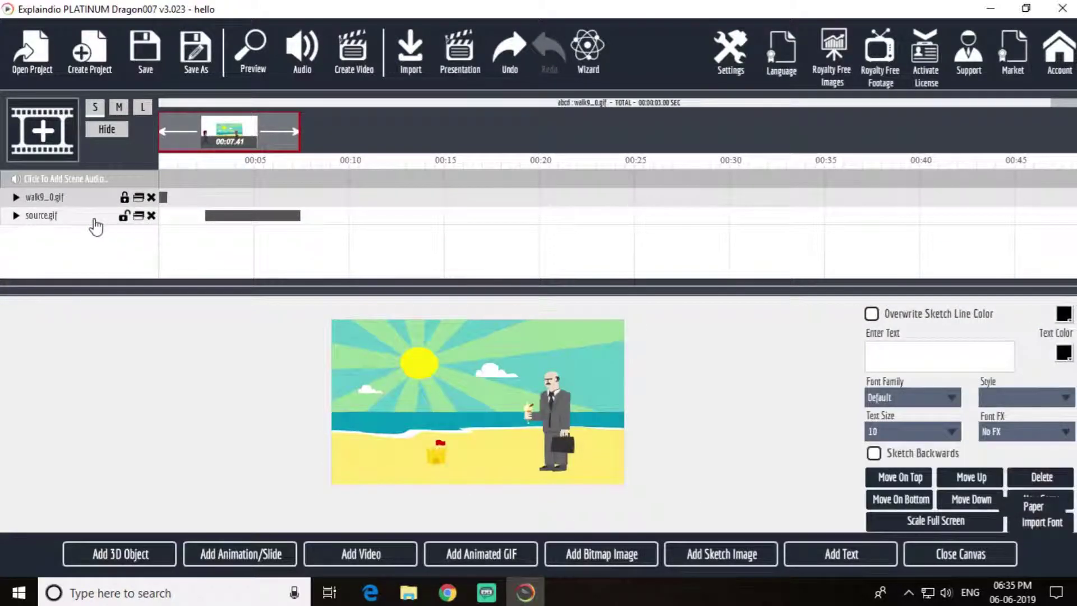
click(58, 223)
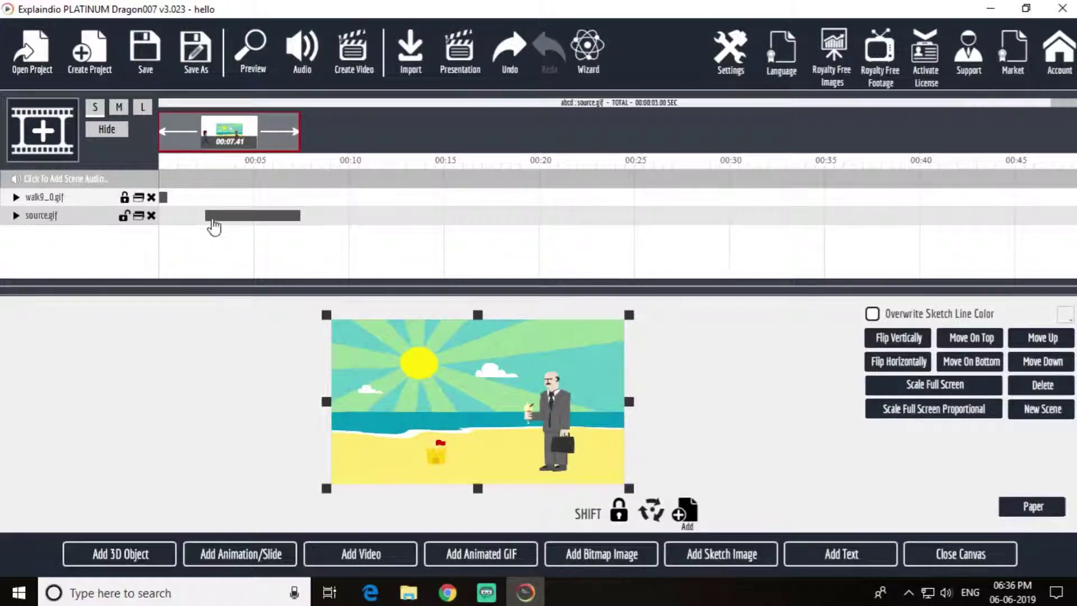
drag(228, 225, 171, 225)
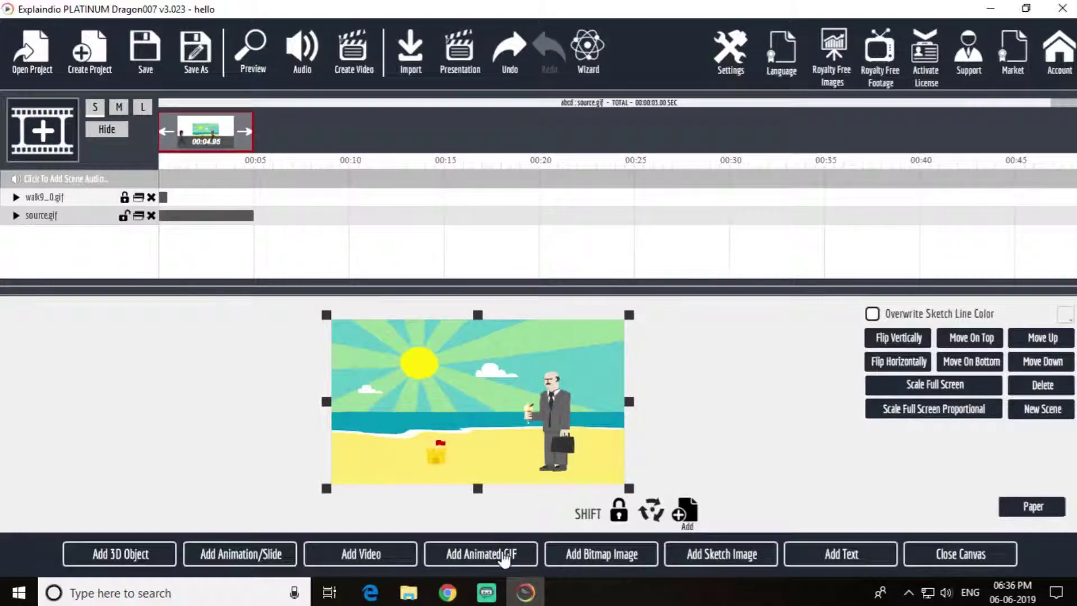
- Add the MammothMaleCub-small animated GIF to the canvas and move its timeline bar to start where source.gif ends, at about 5 seconds
click(505, 555)
click(480, 169)
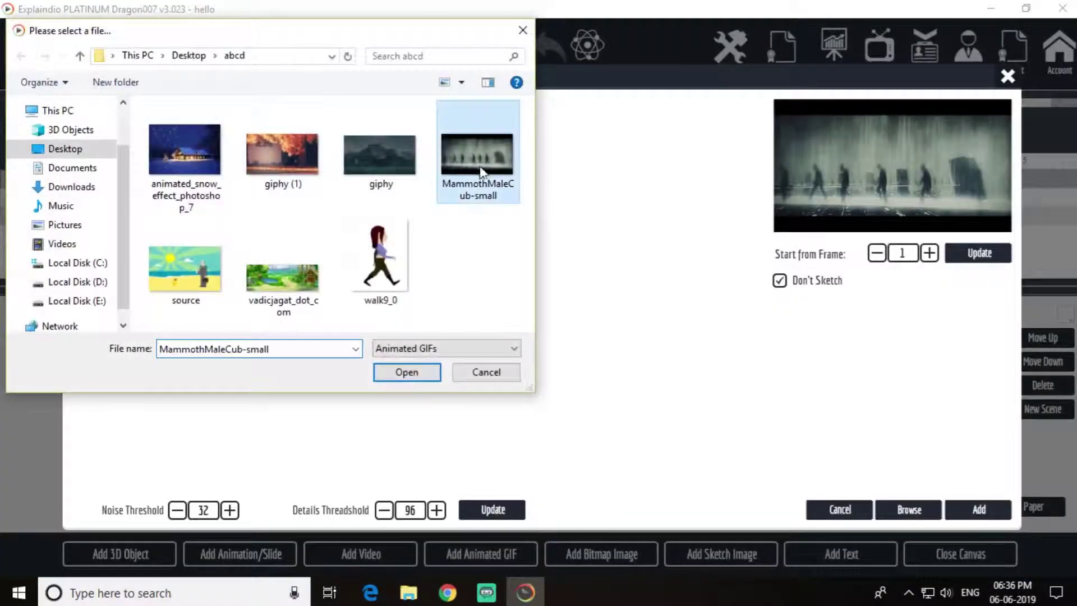
click(405, 373)
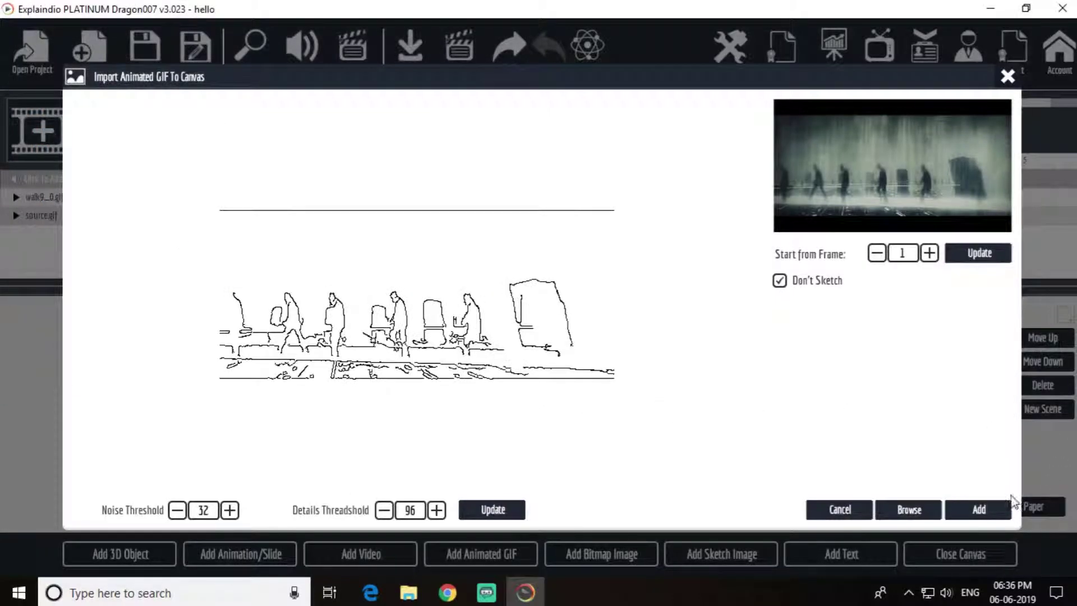
click(978, 509)
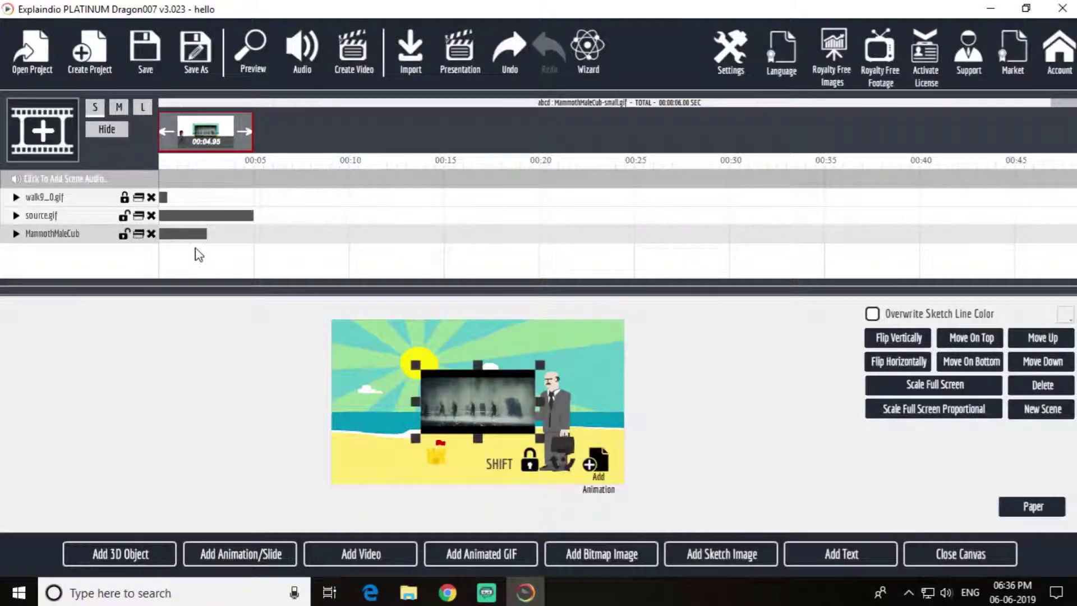
drag(184, 243, 269, 247)
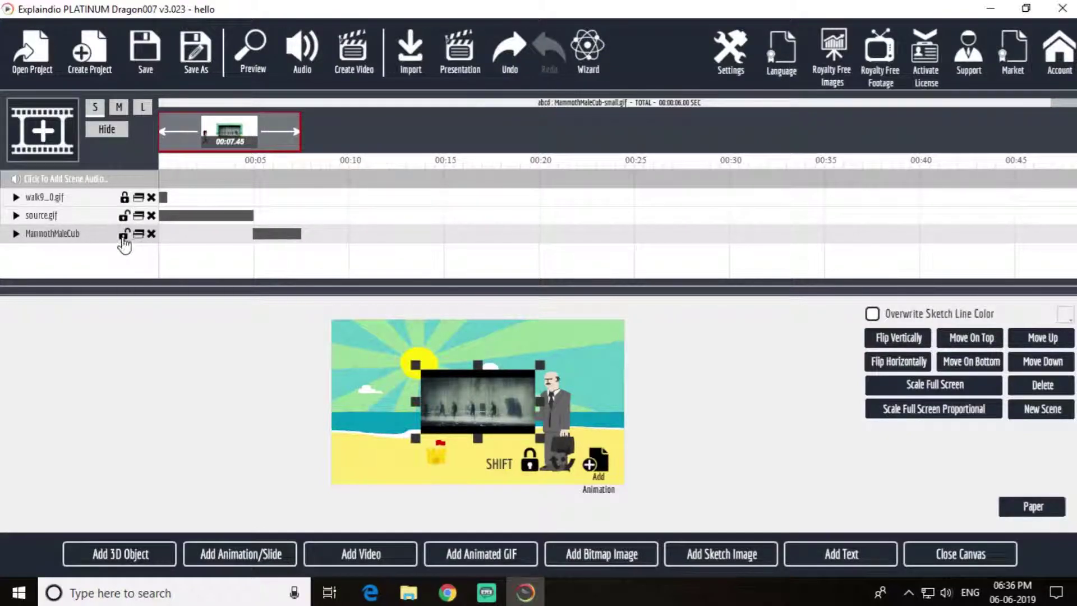
- Add the Slide From Right and Hide Left animation presets to the MammothMaleCub layer
click(15, 234)
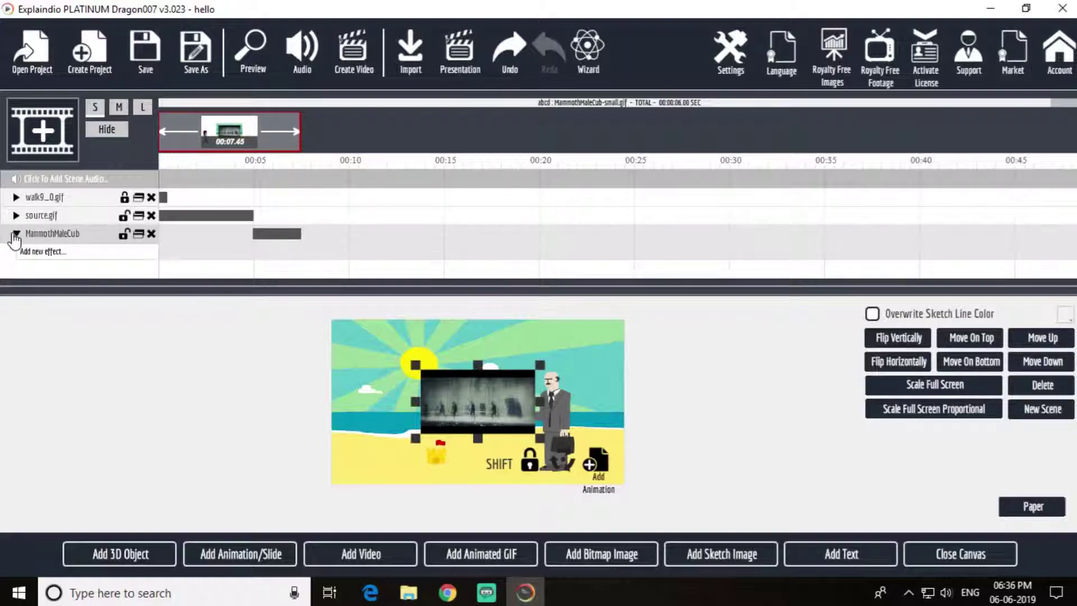
click(47, 253)
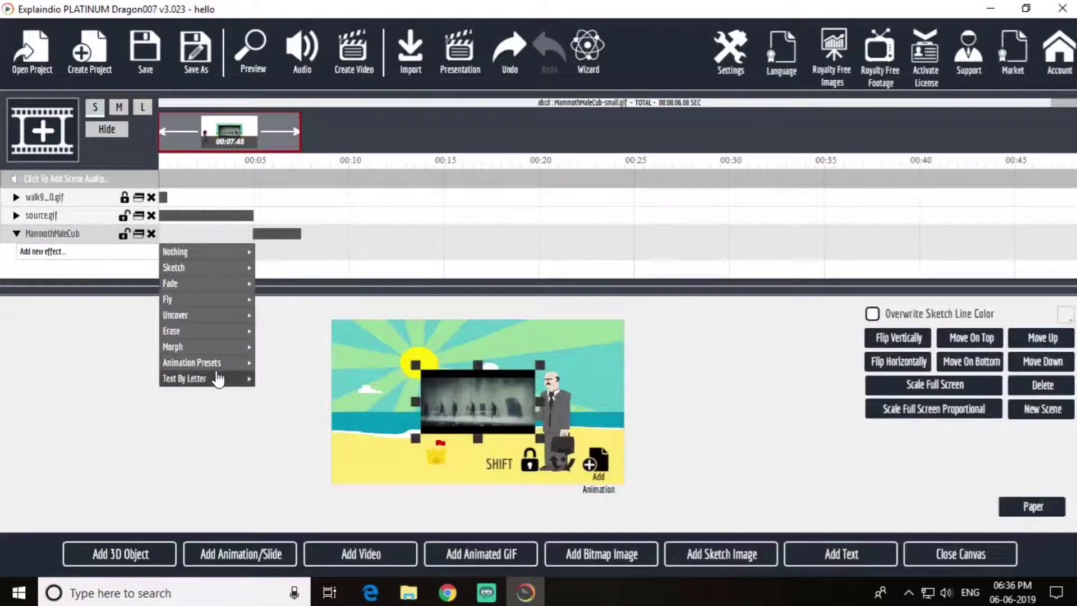
mouse_move(222, 370)
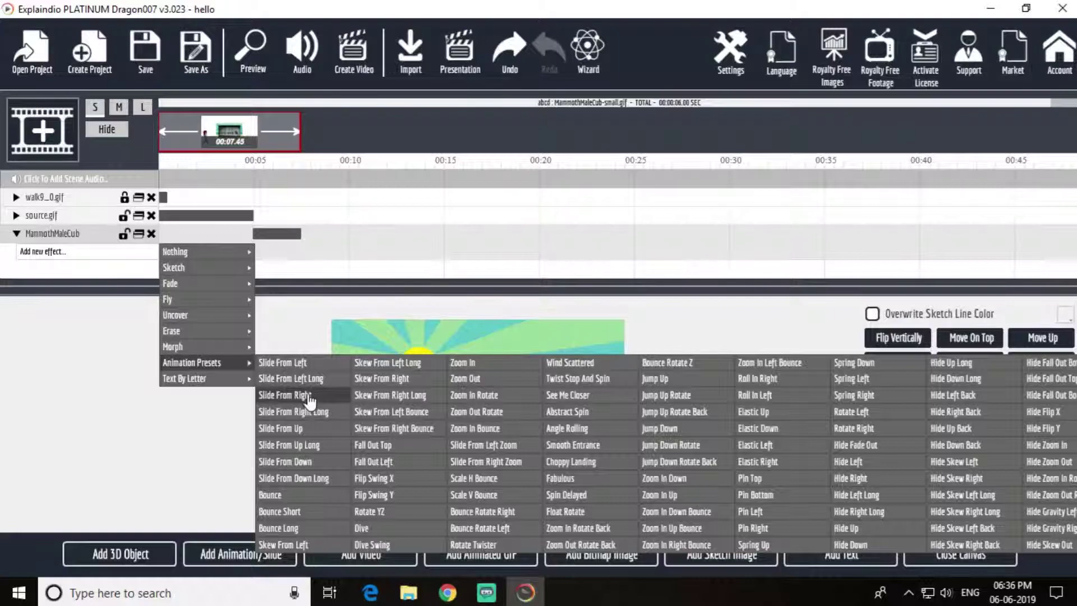
click(308, 402)
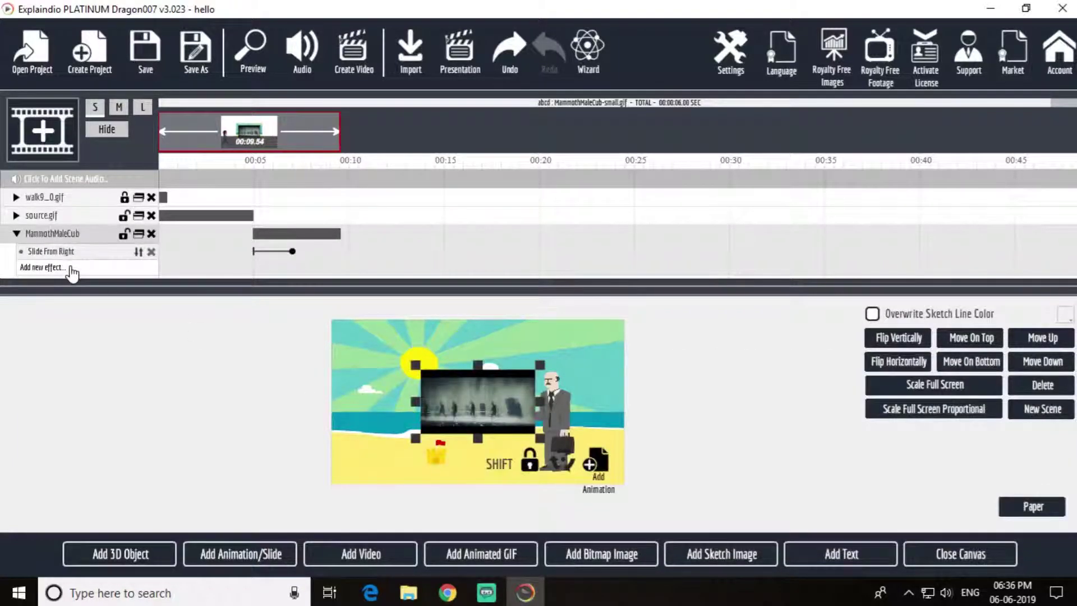
click(71, 271)
mouse_move(209, 378)
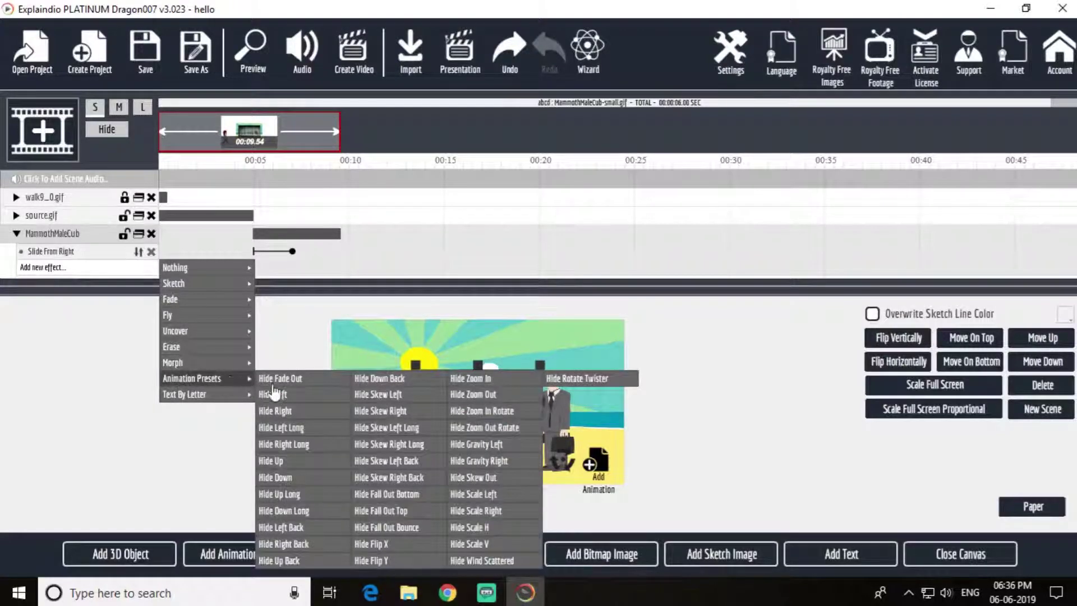
click(283, 395)
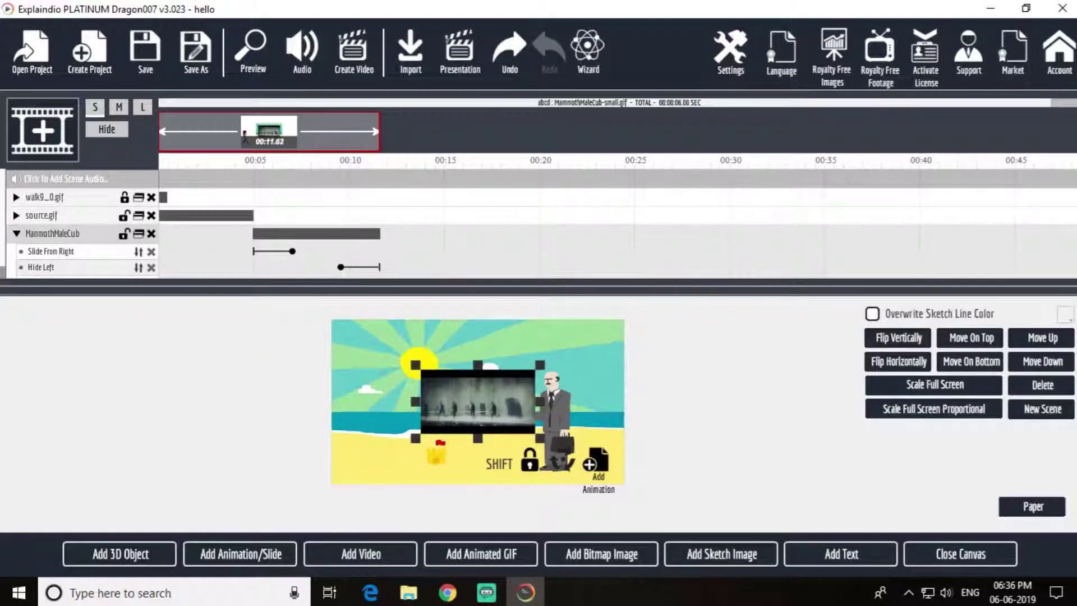
- Close the canvas and reduce the MammothMaleCub GIF's play length to 22 frames
click(960, 555)
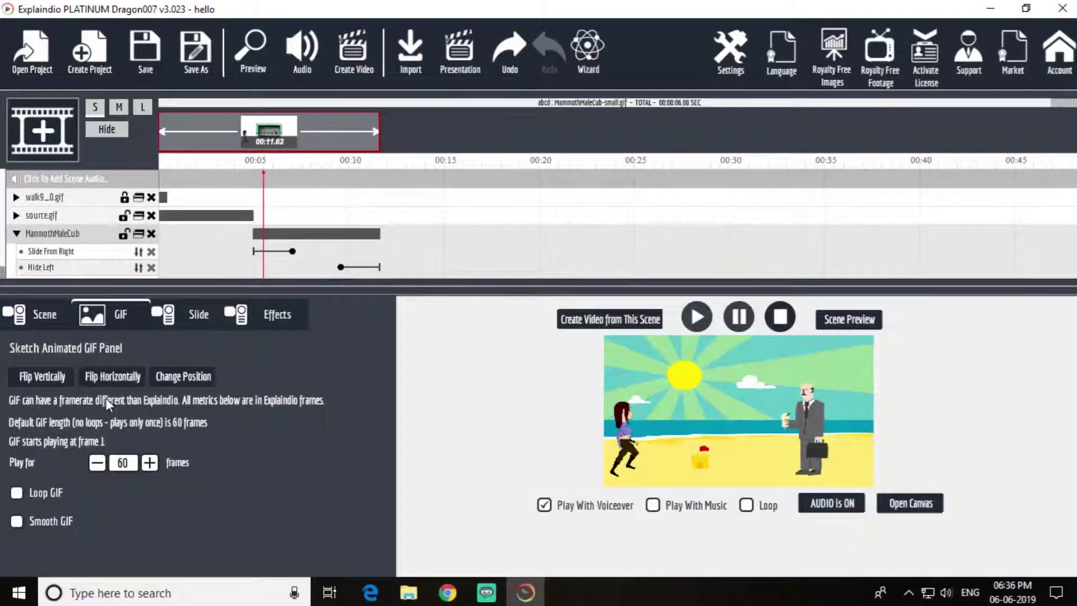
click(97, 462)
click(98, 463)
click(98, 463)
click(98, 463)
click(98, 463)
click(98, 463)
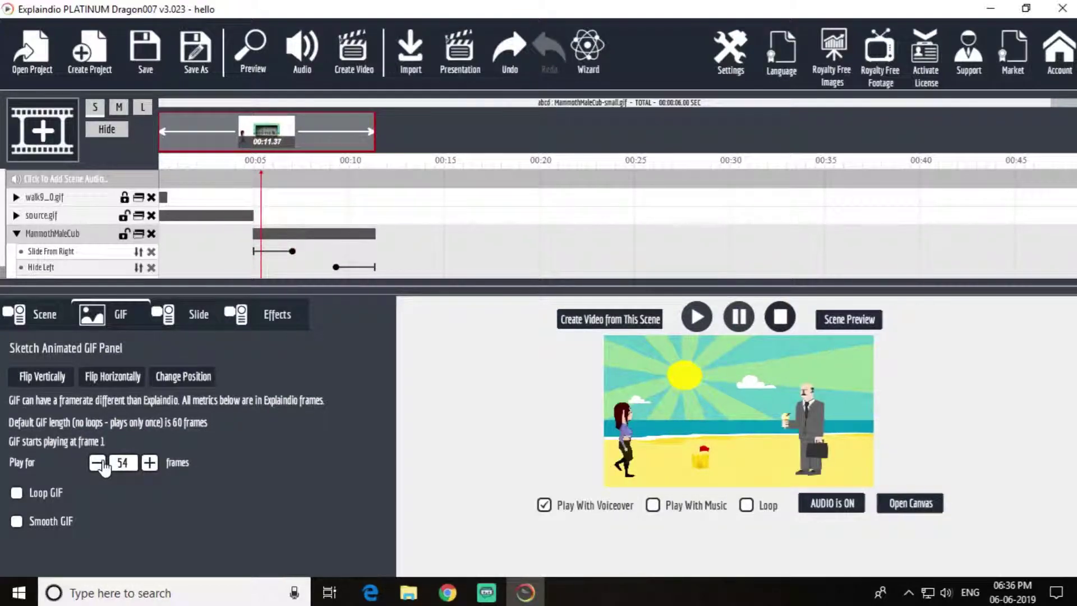
click(97, 463)
click(97, 463)
click(97, 463)
click(97, 463)
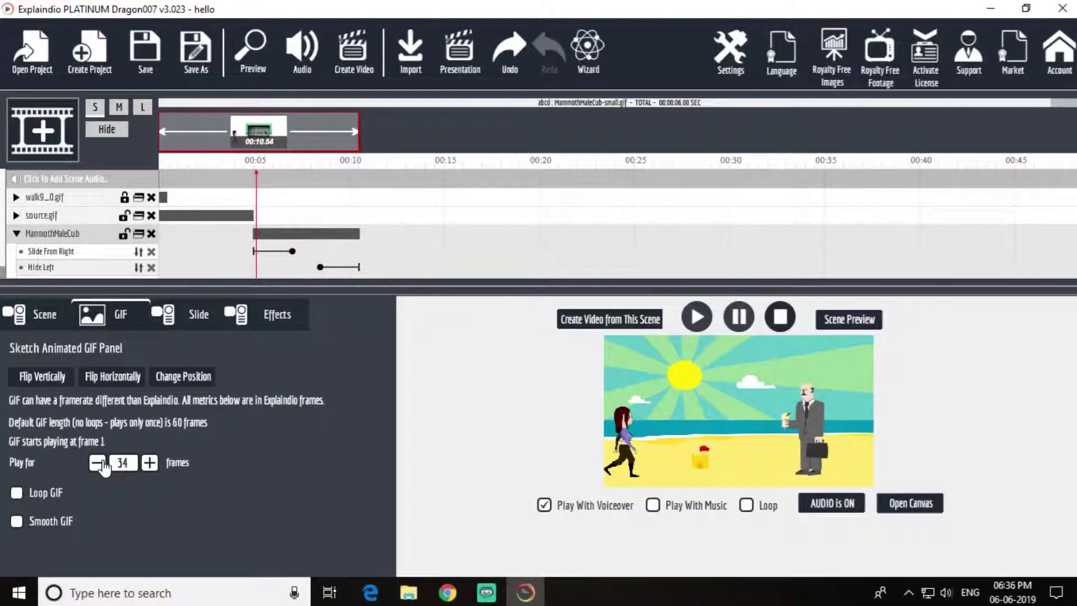
click(98, 463)
click(97, 463)
click(98, 463)
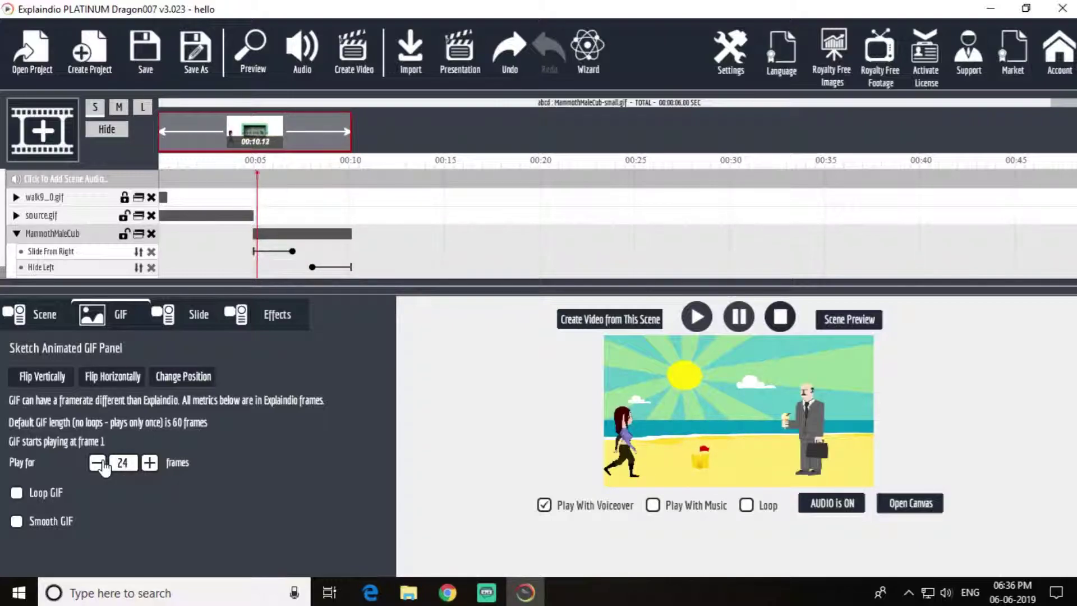
click(99, 464)
click(99, 463)
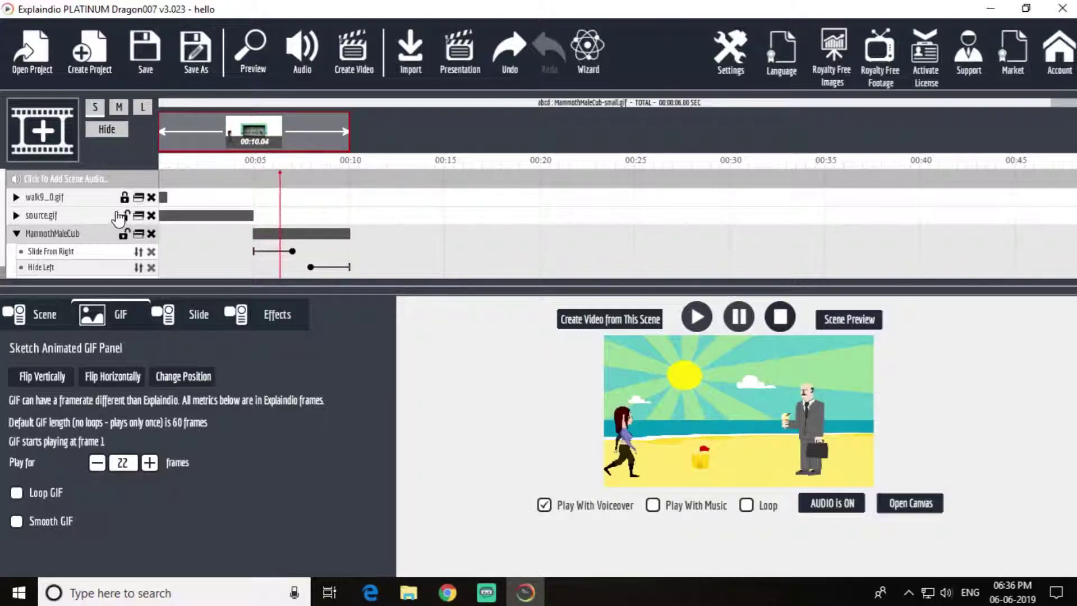
- Lock the source.gif and MammothMaleCub layers with the effect list collapsed, and preview the project
click(119, 234)
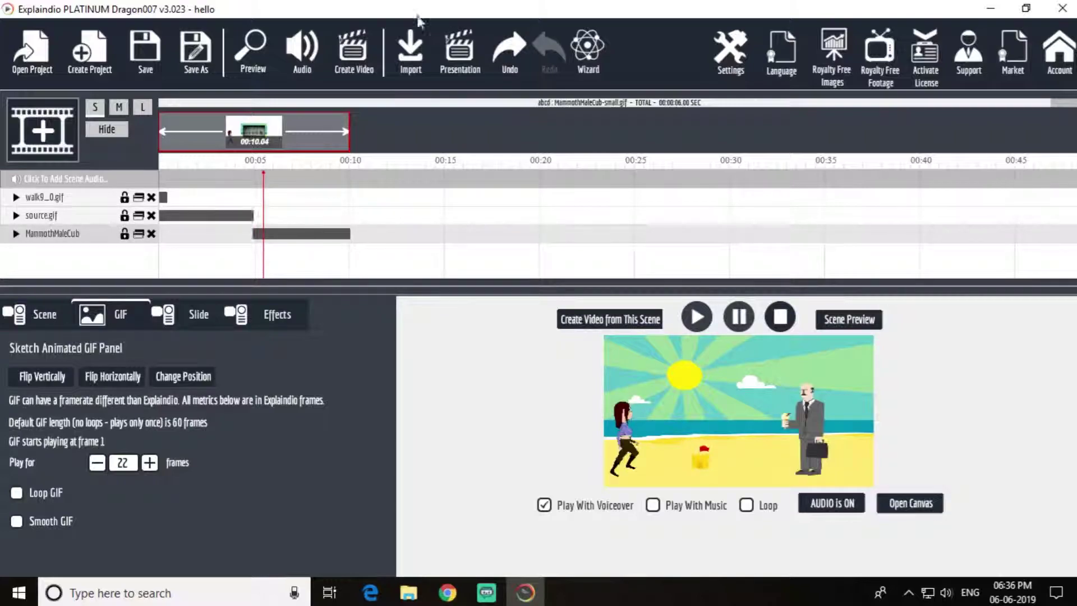
click(253, 50)
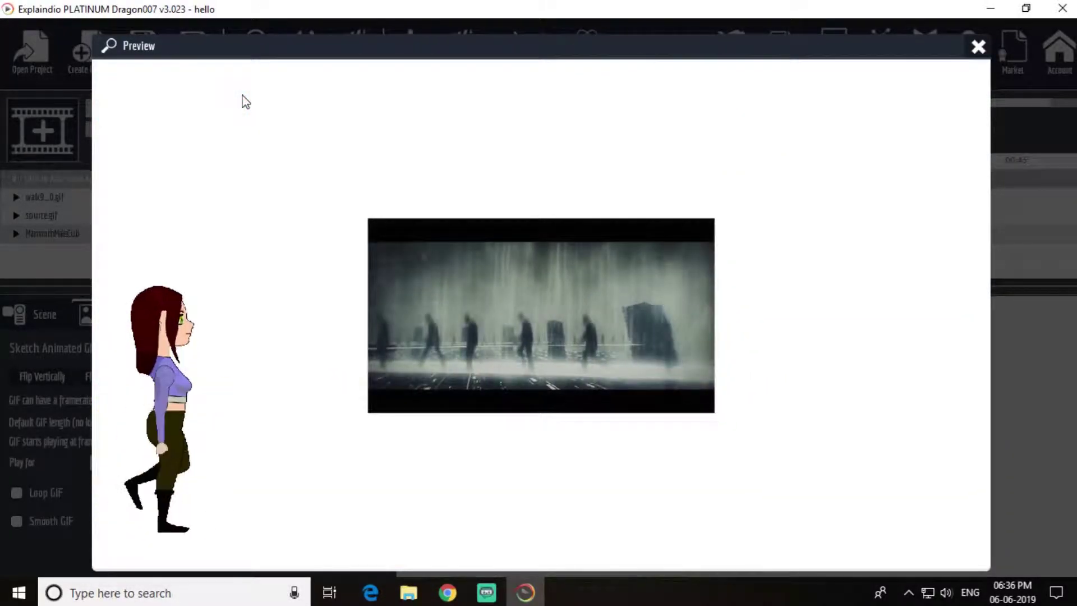
- Unlock the MammothMaleCub layer, scale its GIF to full screen on the canvas, and preview the project
click(978, 47)
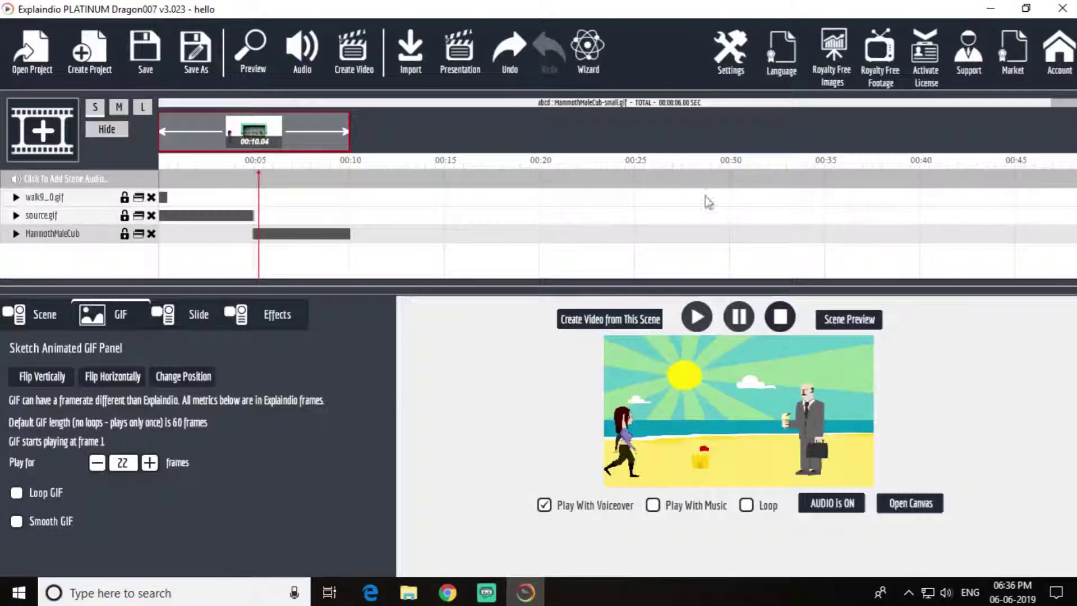
click(904, 507)
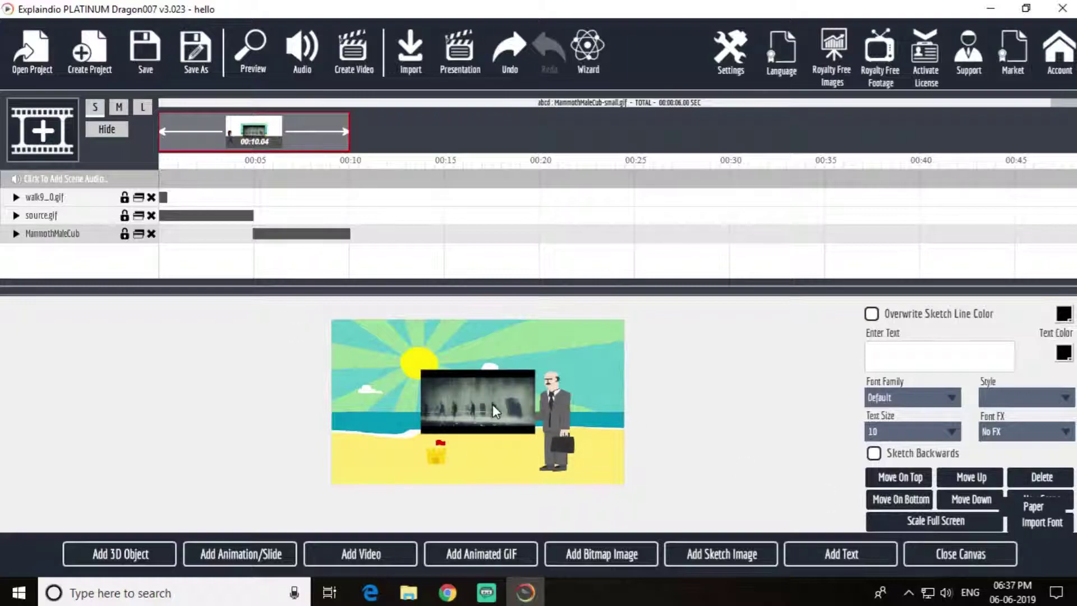
click(128, 235)
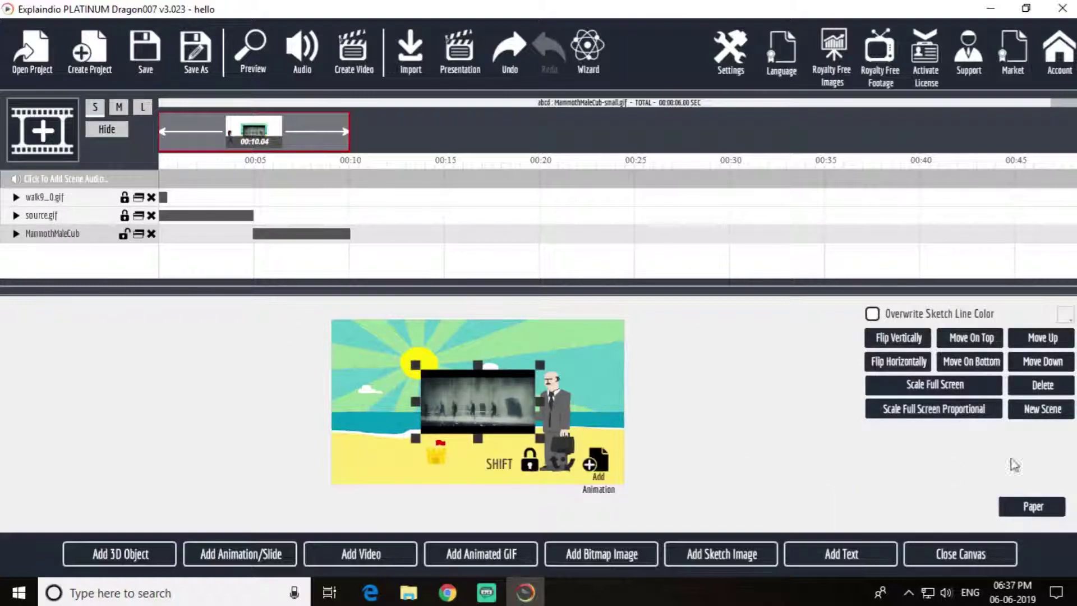
click(923, 387)
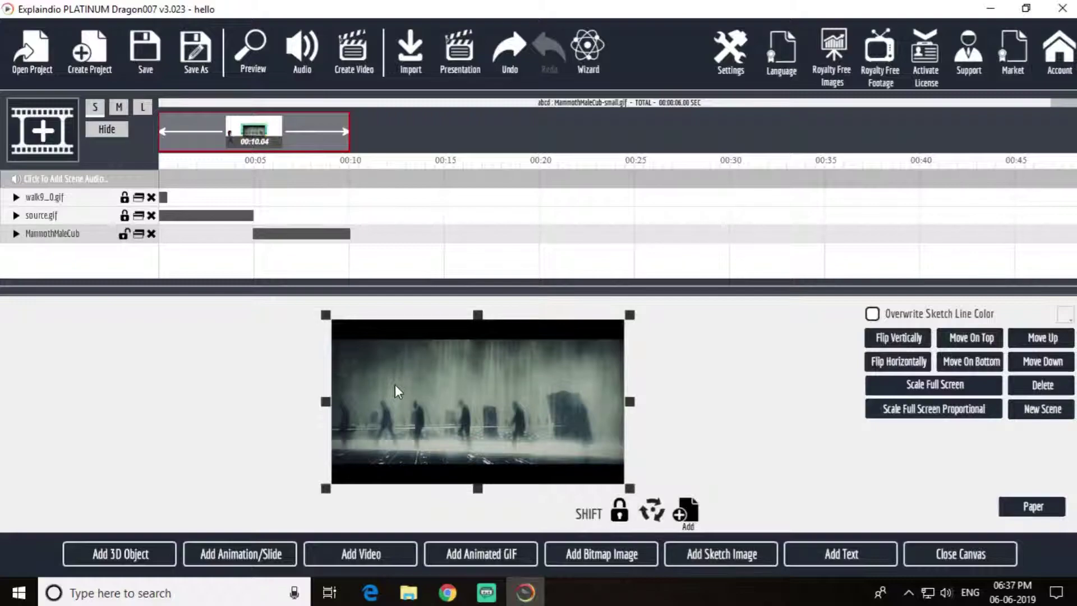
click(247, 49)
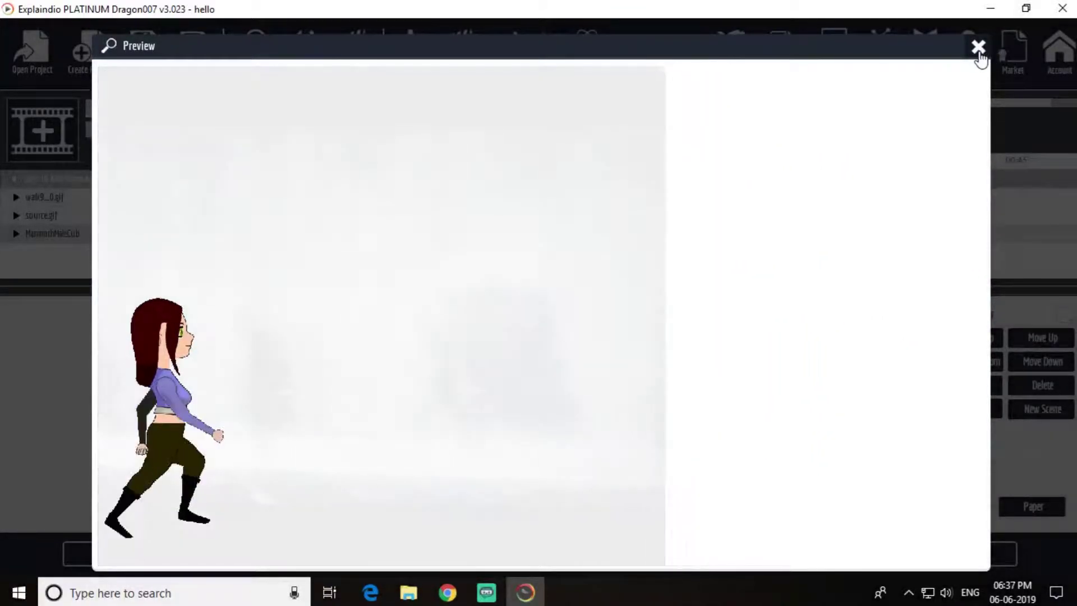
click(978, 51)
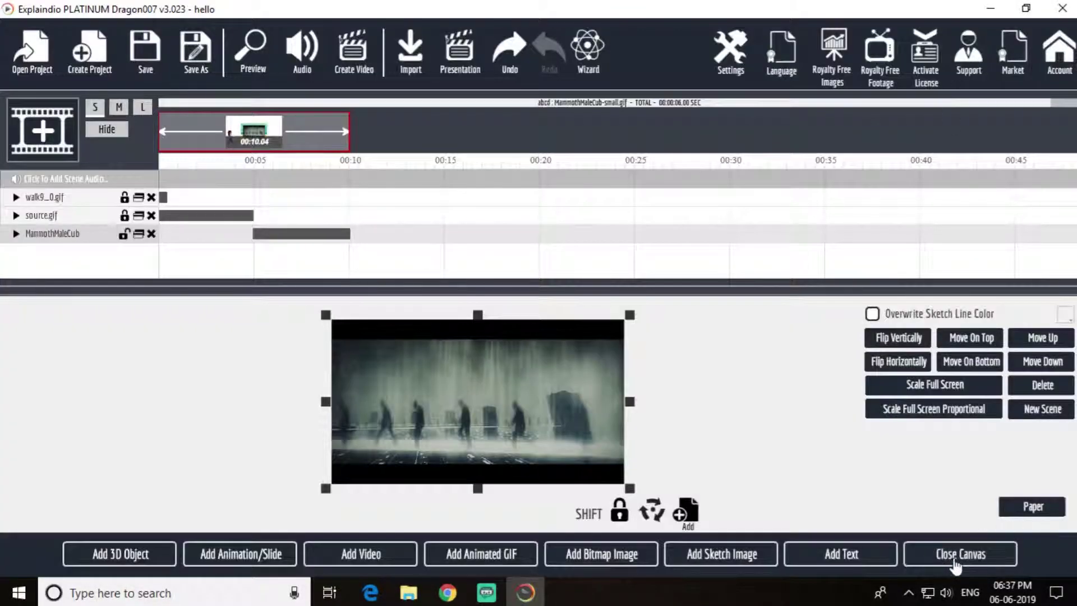
- Add the giphy (1) animated GIF at full-screen scale and move its timeline bar to start where MammothMaleCub ends, at about 10 seconds
click(510, 563)
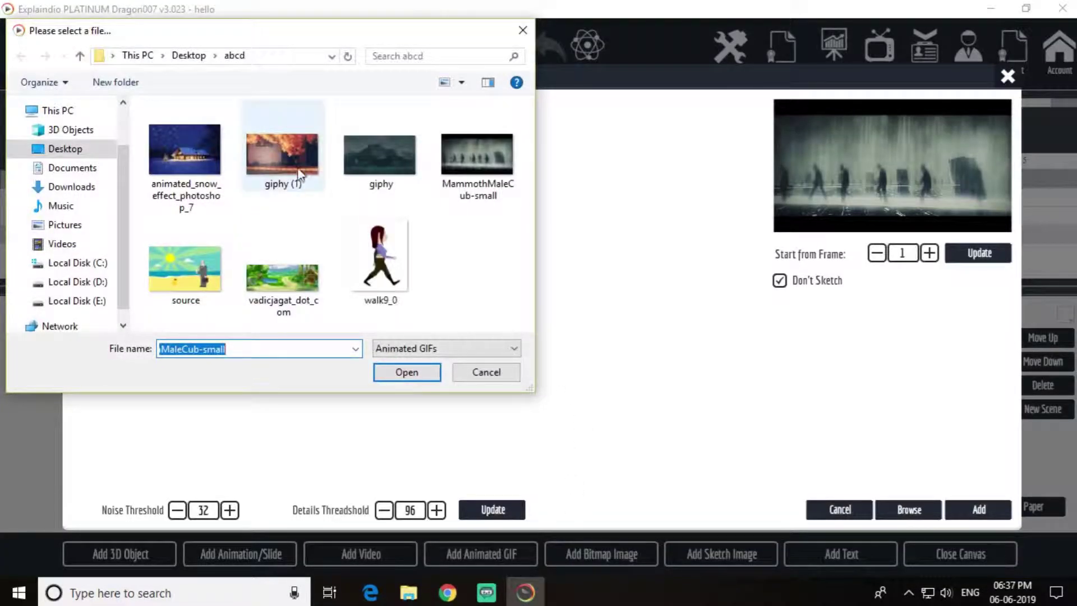
click(299, 169)
click(404, 376)
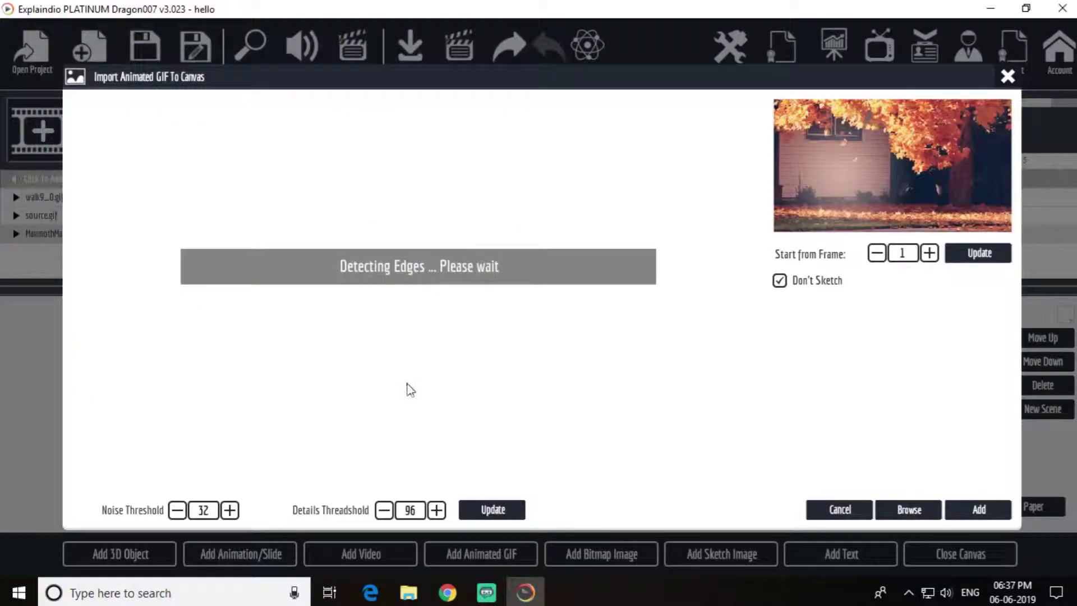
click(980, 511)
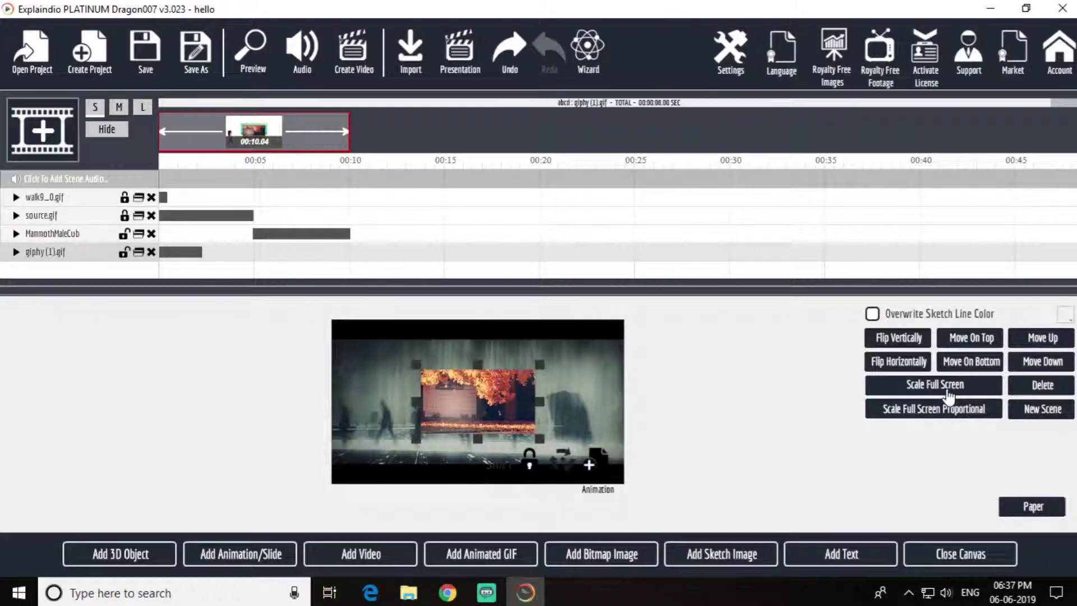
click(948, 392)
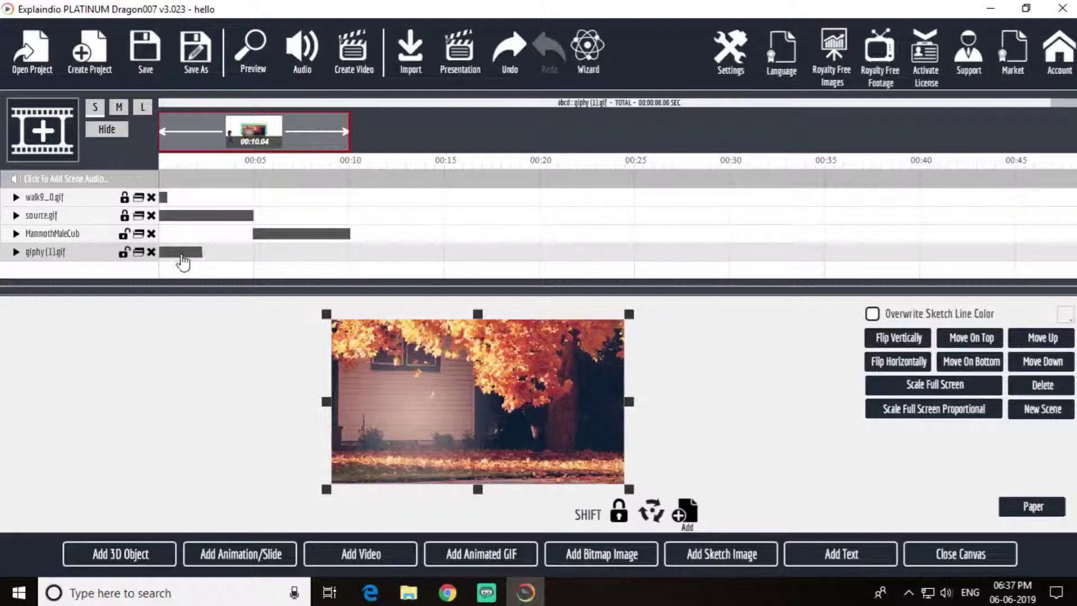
drag(182, 259, 374, 262)
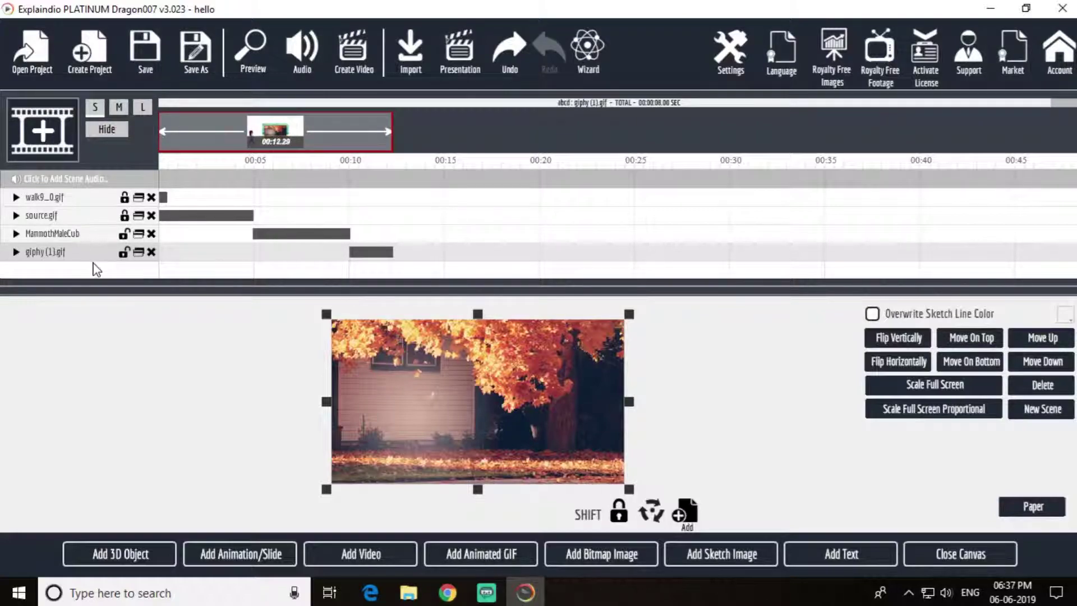
- Add the Slide From Right and Hide Left animation presets to the giphy (1).gif layer
click(16, 253)
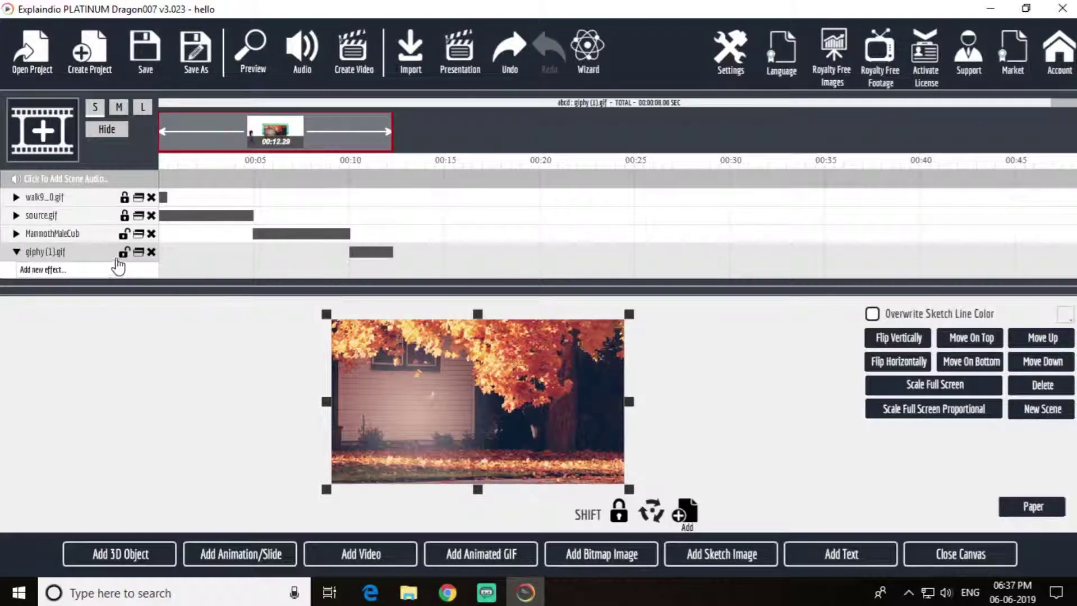
drag(226, 291, 226, 356)
click(78, 274)
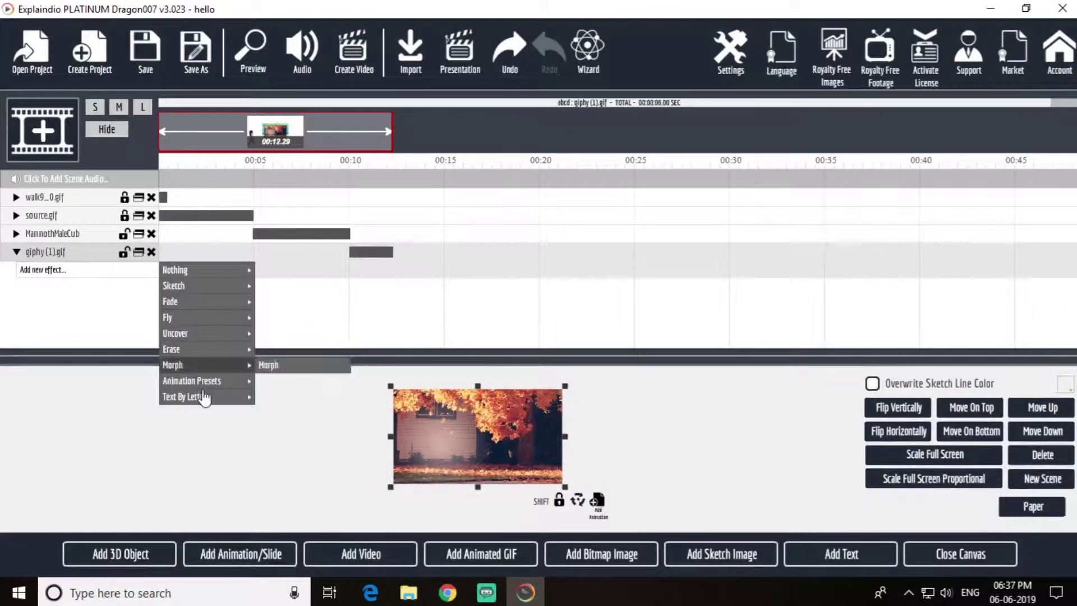
mouse_move(207, 382)
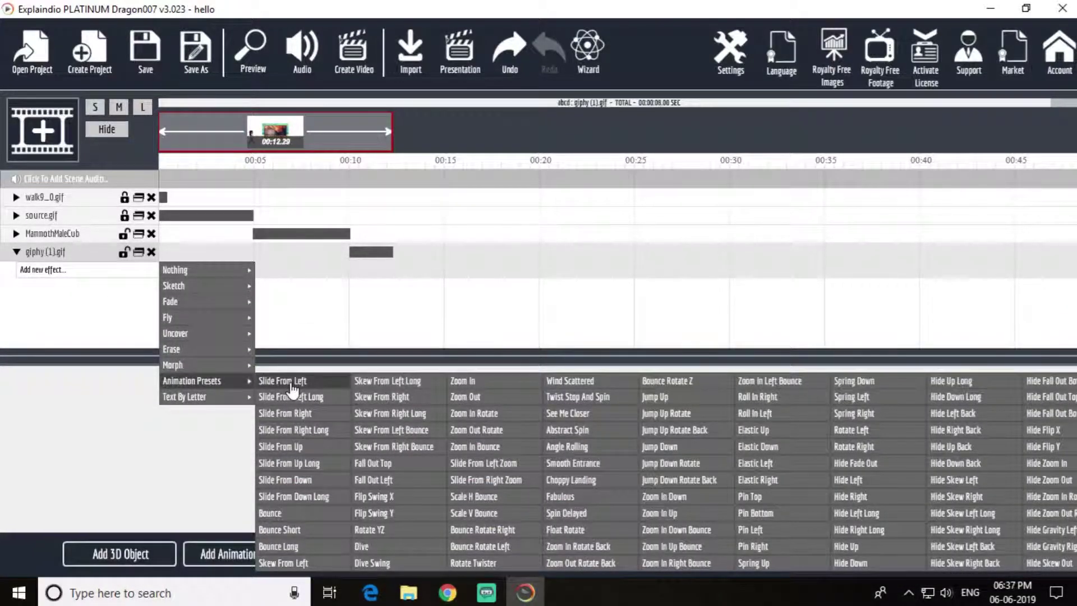
click(285, 414)
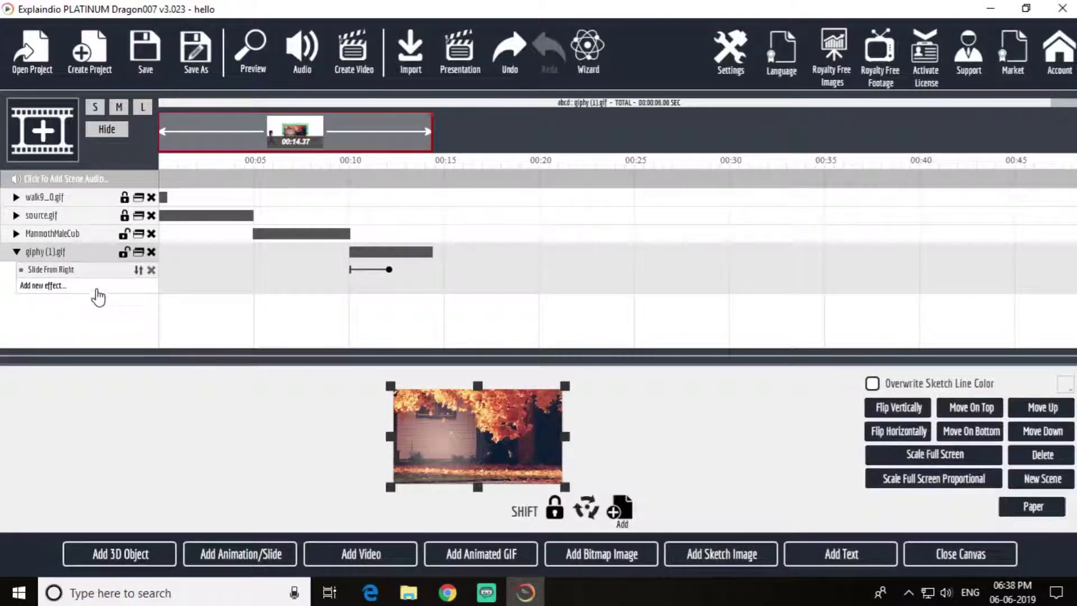
click(96, 287)
mouse_move(193, 371)
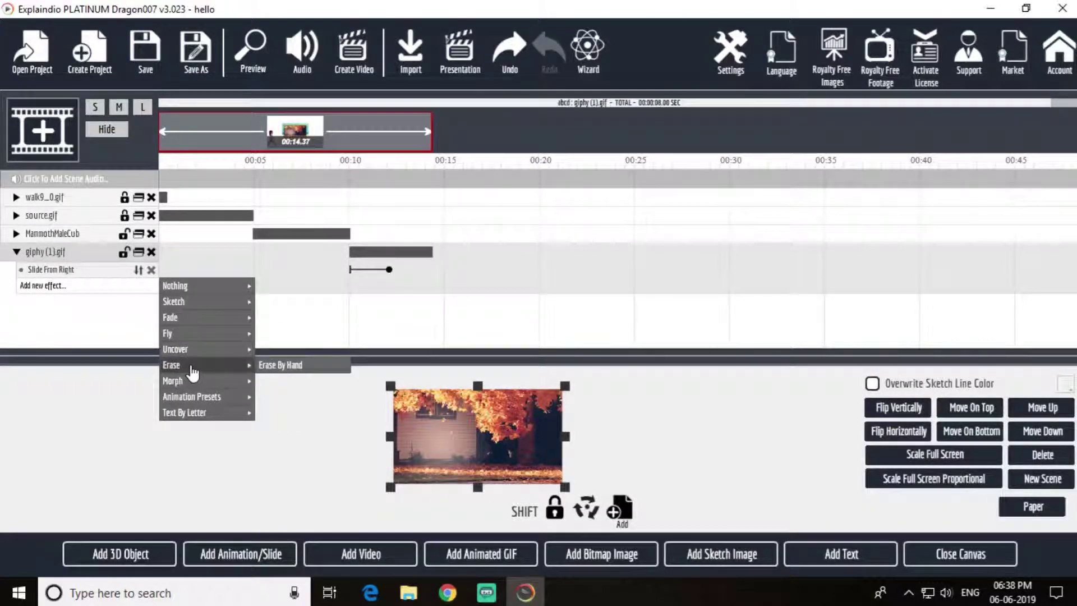
mouse_move(199, 401)
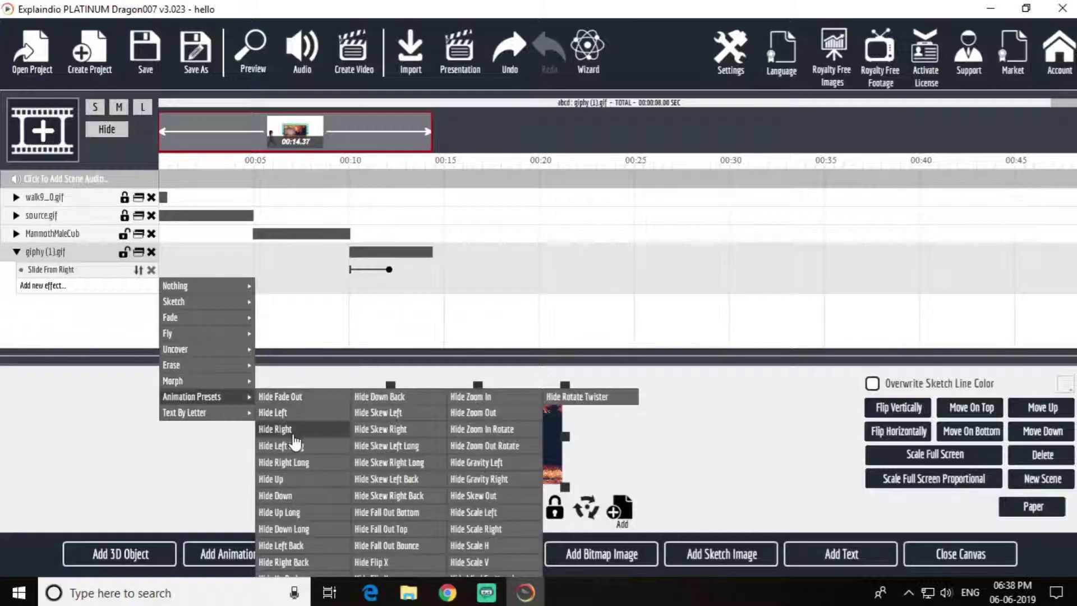
click(273, 412)
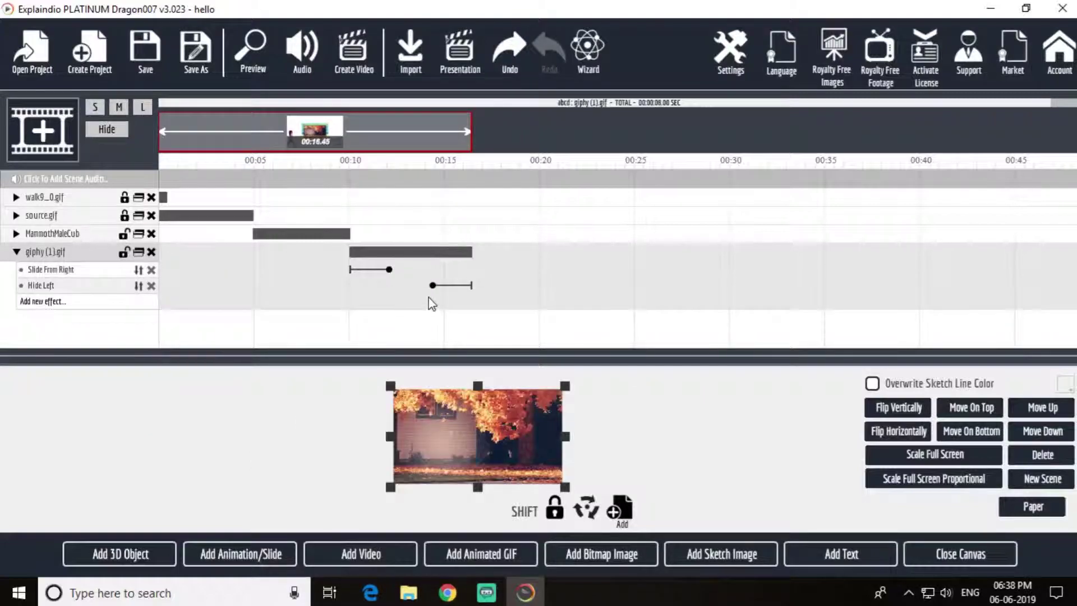
- Close the canvas and reduce the giphy (1) GIF's play length to 19 frames
click(961, 555)
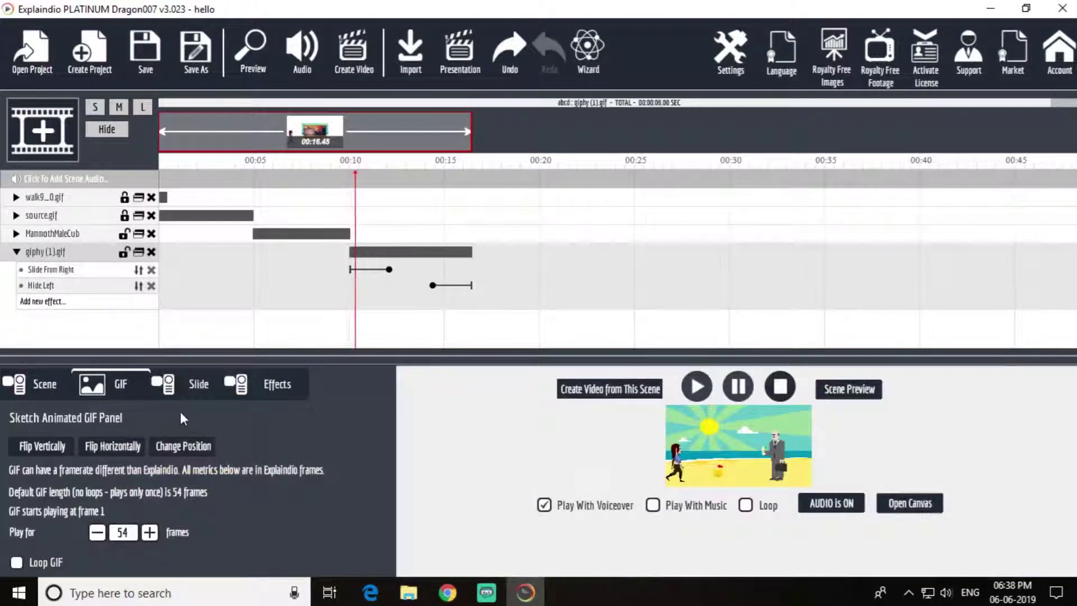
click(97, 533)
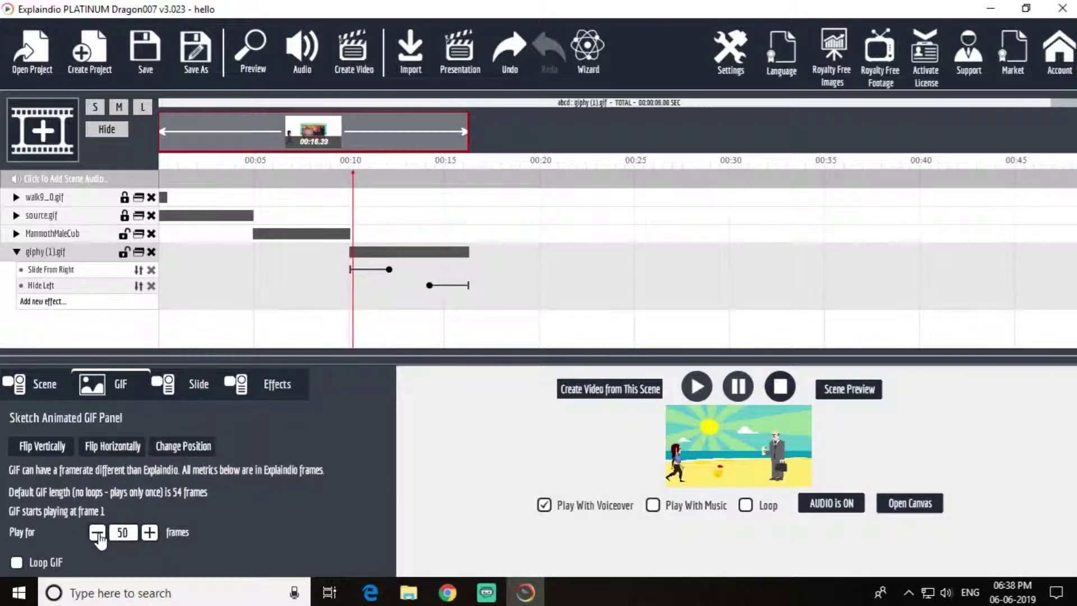
click(97, 533)
click(97, 533)
click(97, 533)
click(97, 533)
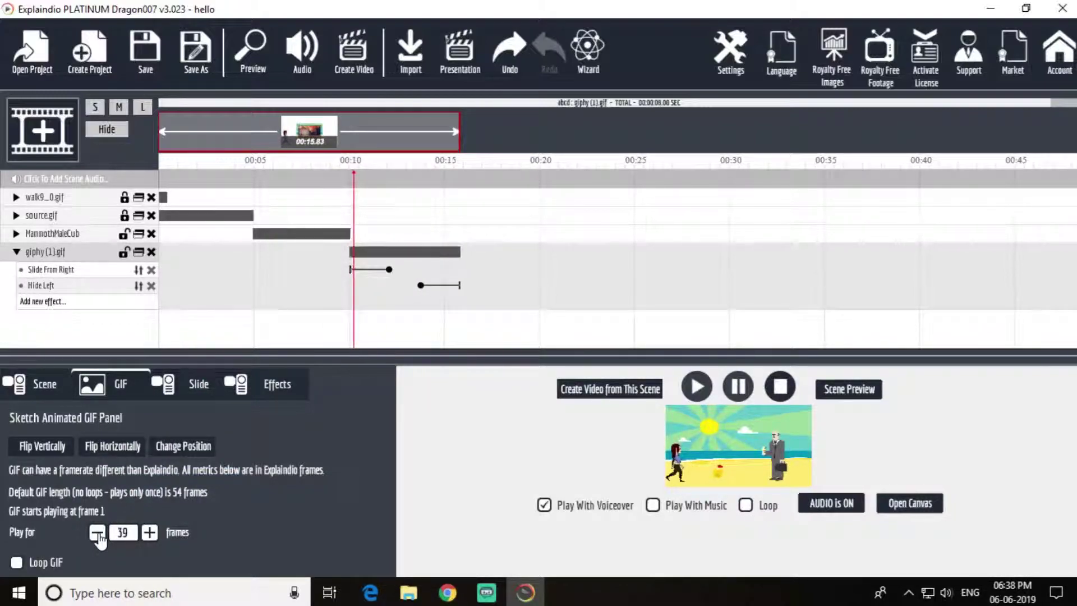
click(97, 533)
click(97, 533)
click(97, 533)
click(97, 533)
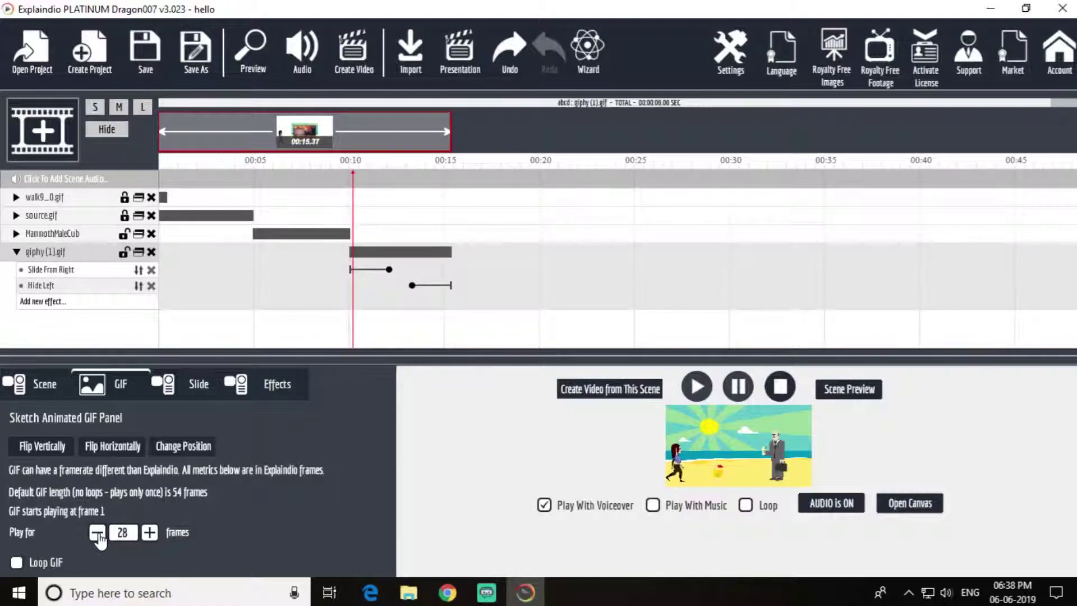
click(97, 533)
click(97, 532)
click(98, 533)
click(97, 533)
click(98, 533)
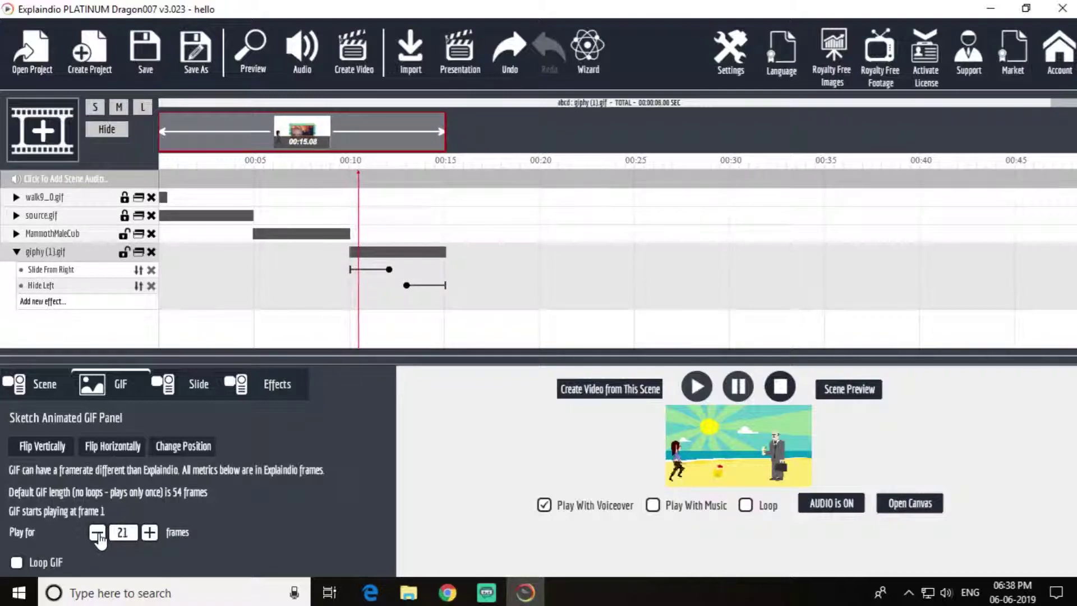
click(97, 533)
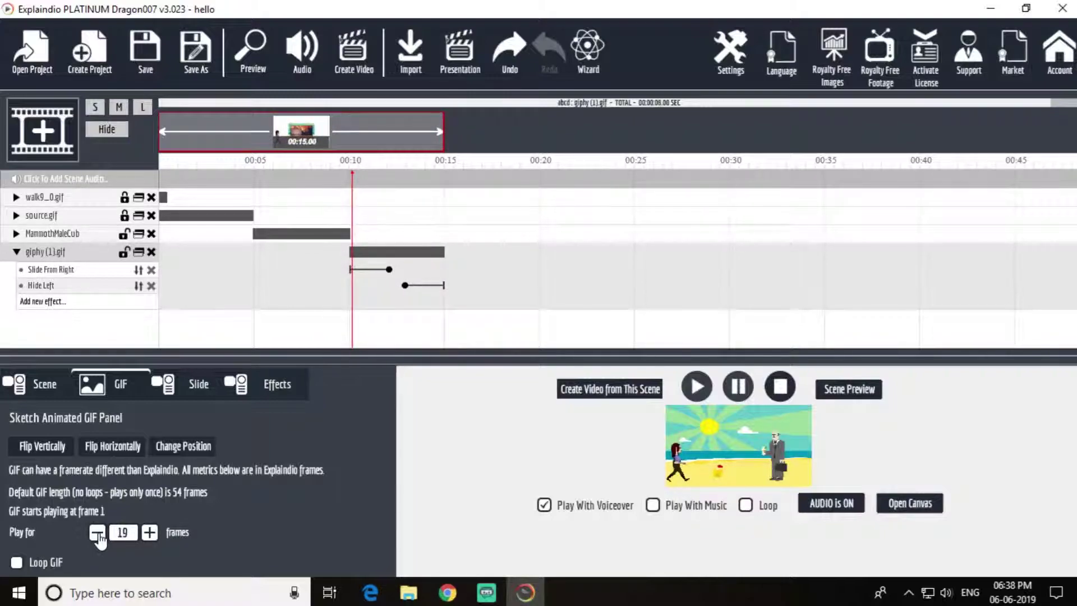
- Preview the project, and lock the MammothMaleCub and giphy (1).gif layers with the effect list collapsed
click(248, 64)
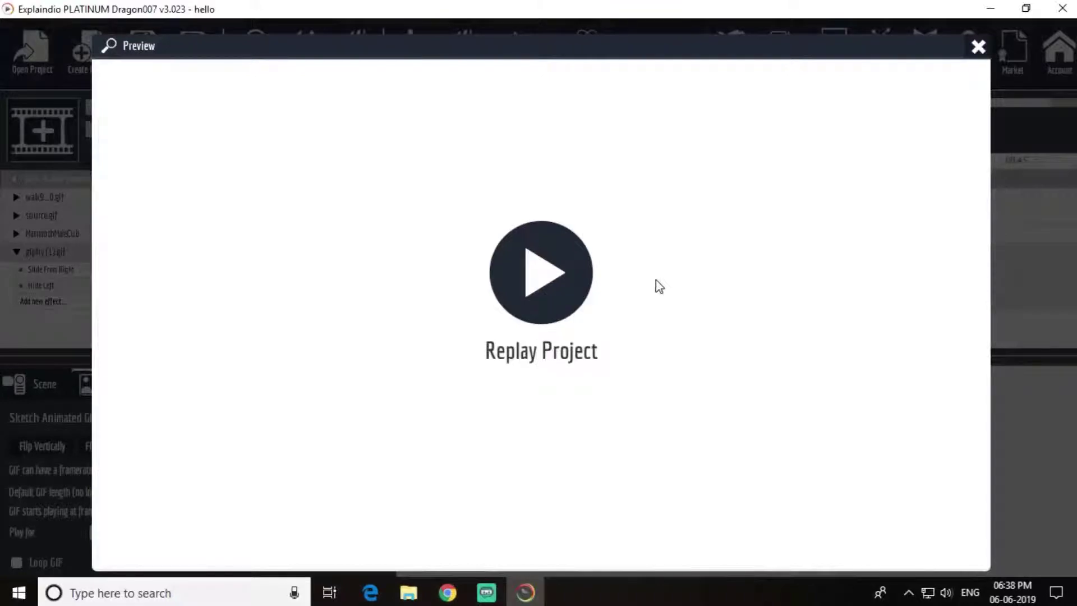
click(988, 55)
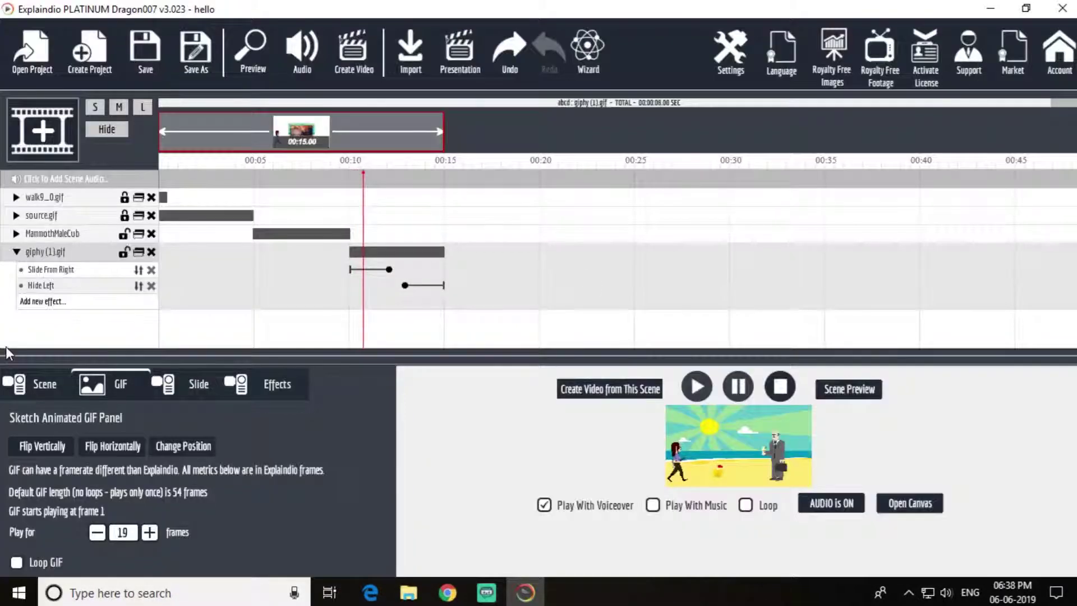
click(124, 253)
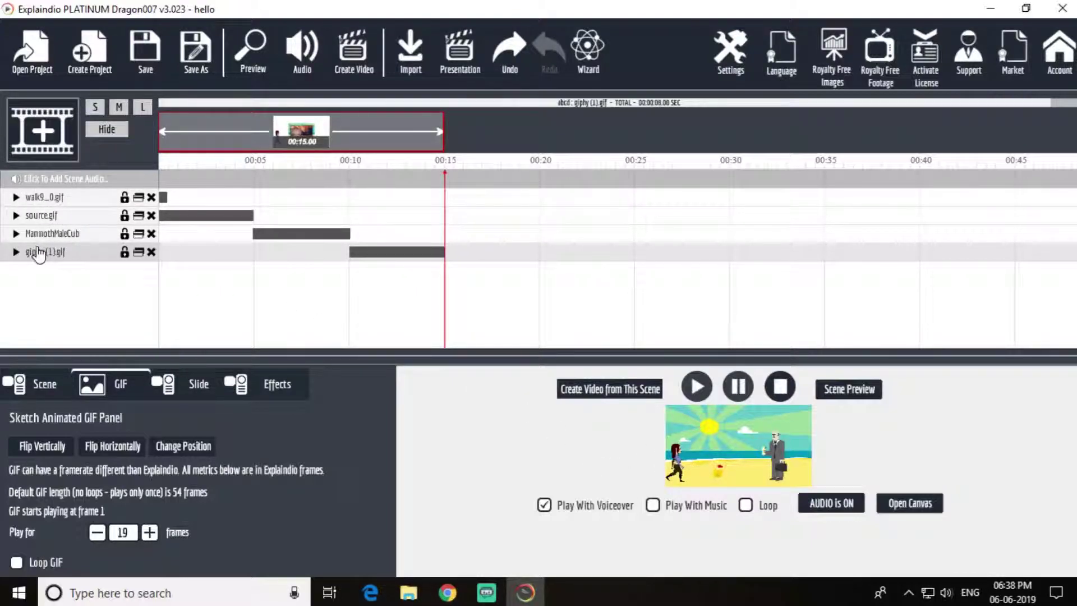
click(921, 507)
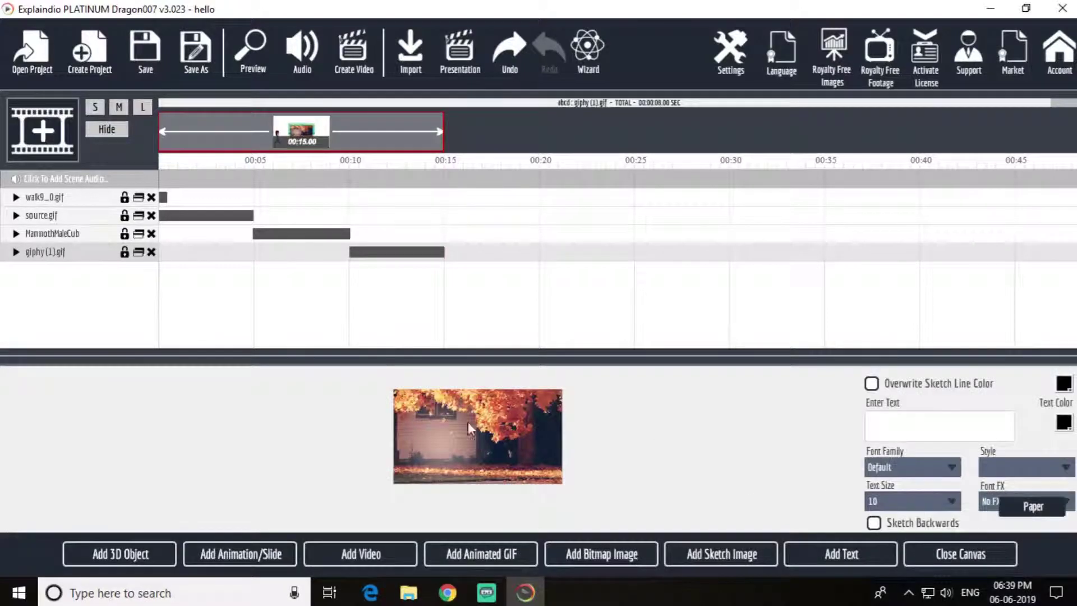
click(478, 554)
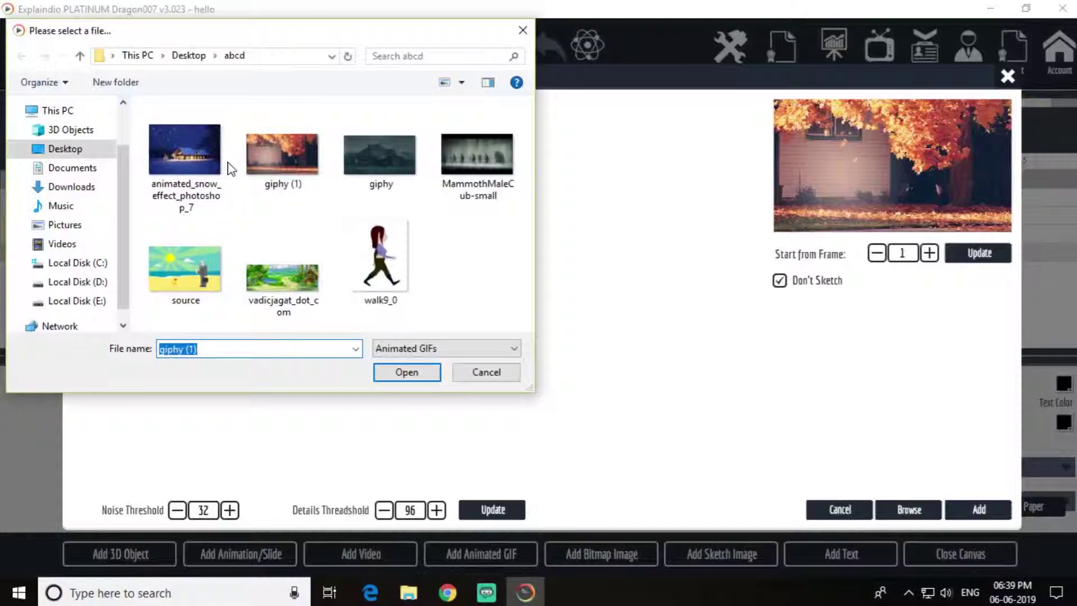
click(522, 31)
click(1007, 77)
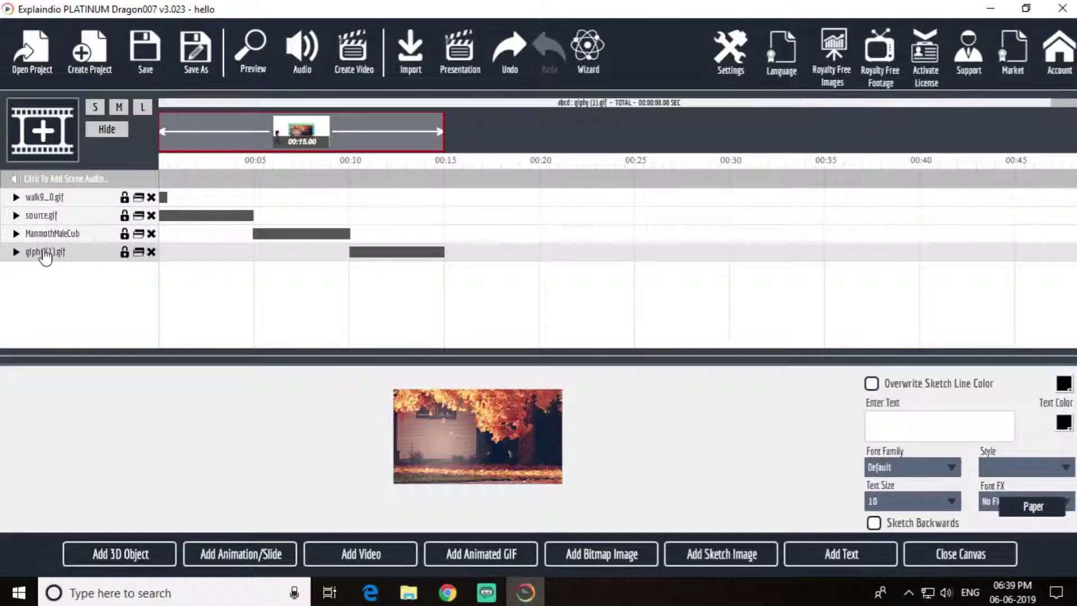
click(961, 554)
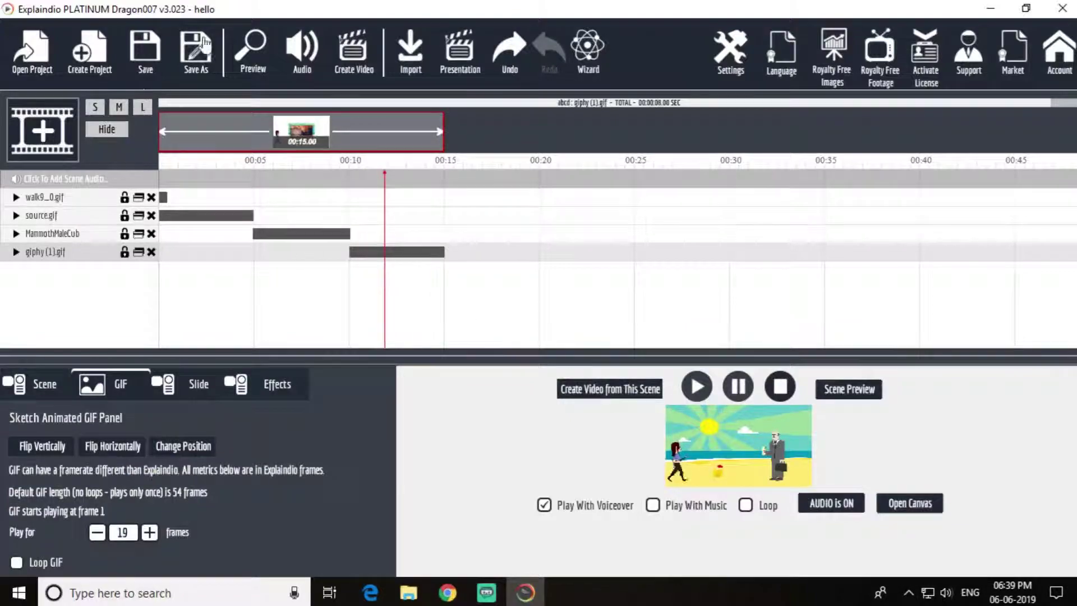
- Play the project preview to check how the background GIFs follow one another behind the walking figure
click(254, 51)
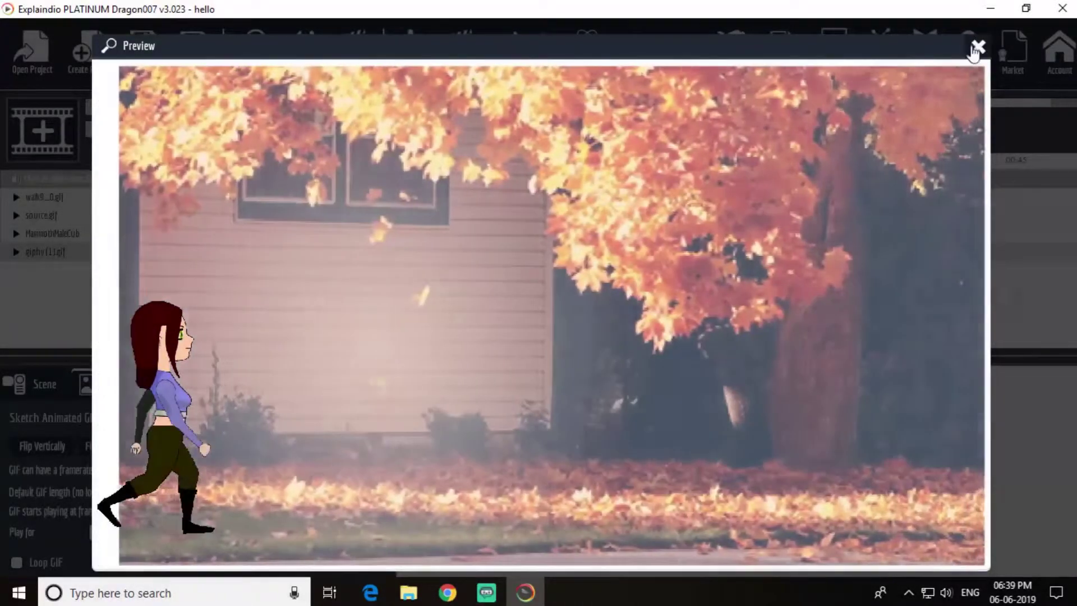
click(977, 50)
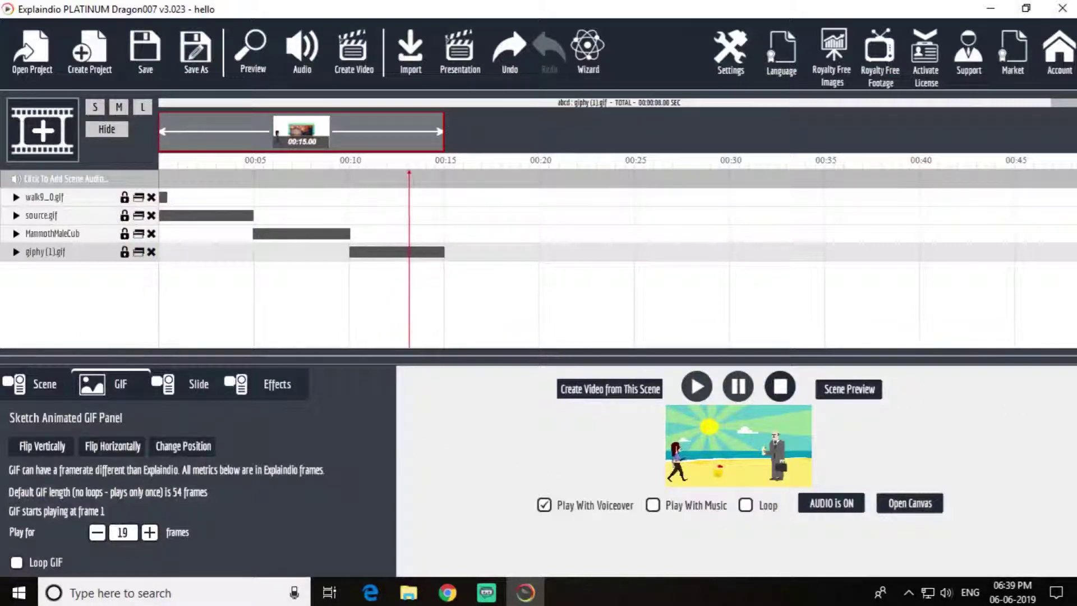
- Add the animated_snow_effect_photoshop_7 GIF from the abcd folder to the scene canvas, without sketching
click(910, 504)
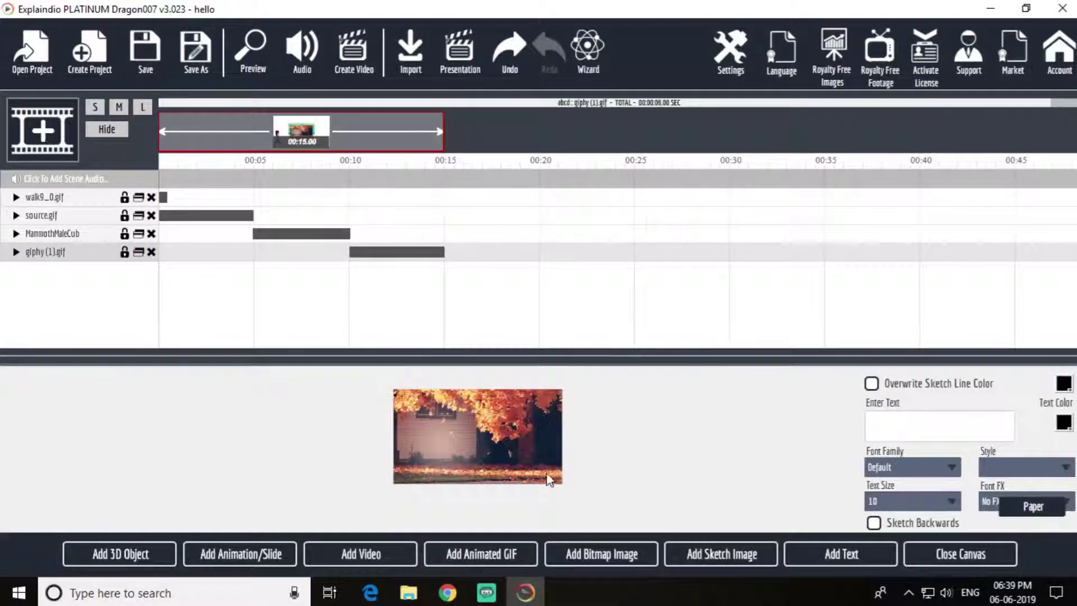
click(495, 554)
click(221, 194)
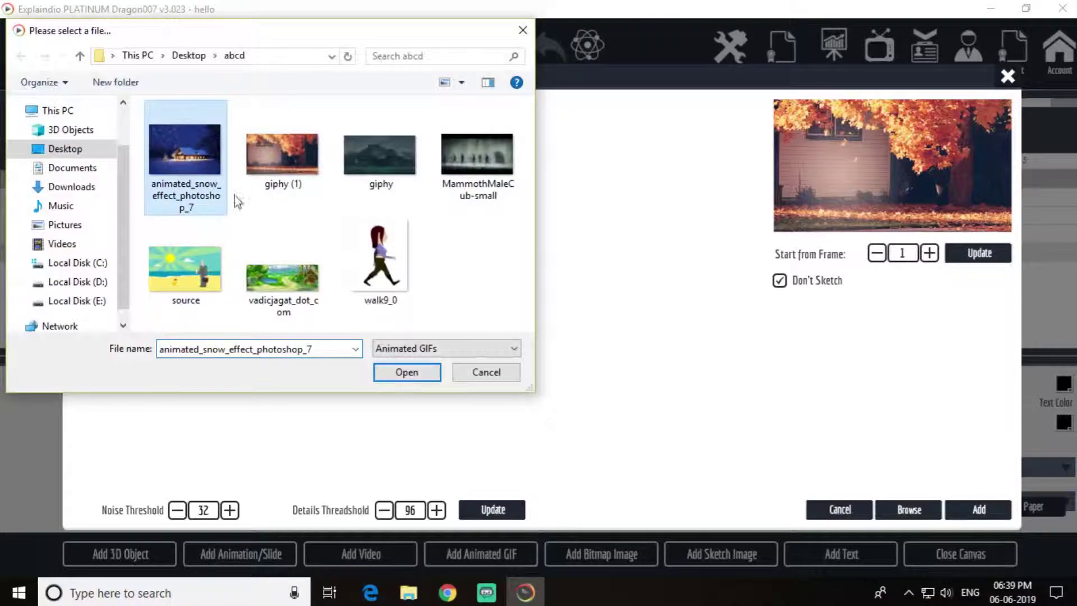
click(407, 373)
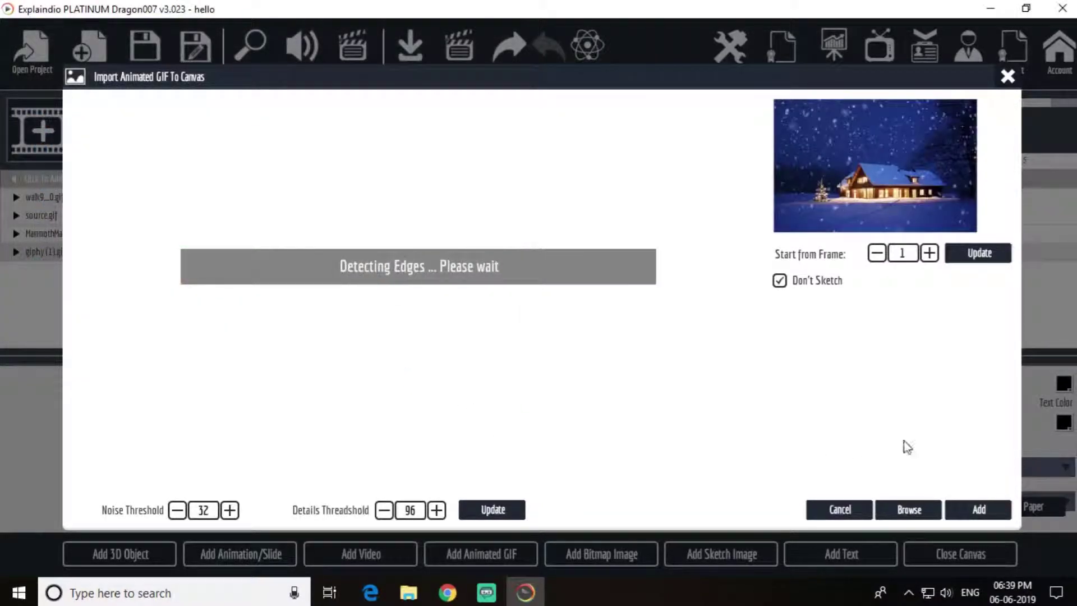
click(978, 509)
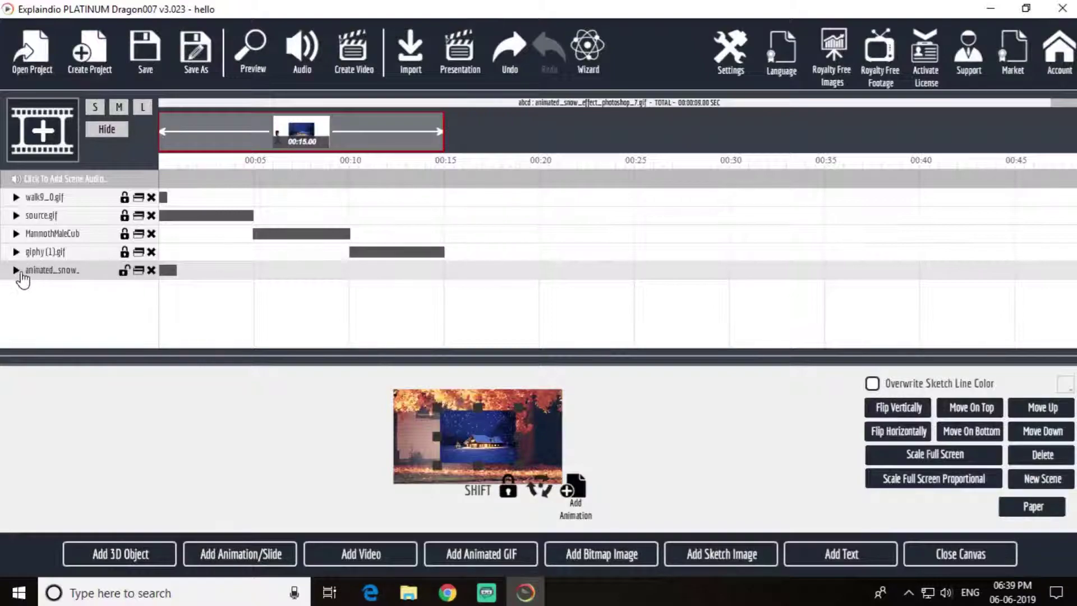
- Add the Slide From Right and Hide Left animation presets to the animated snow layer and move its start to 15 seconds
click(21, 273)
click(66, 290)
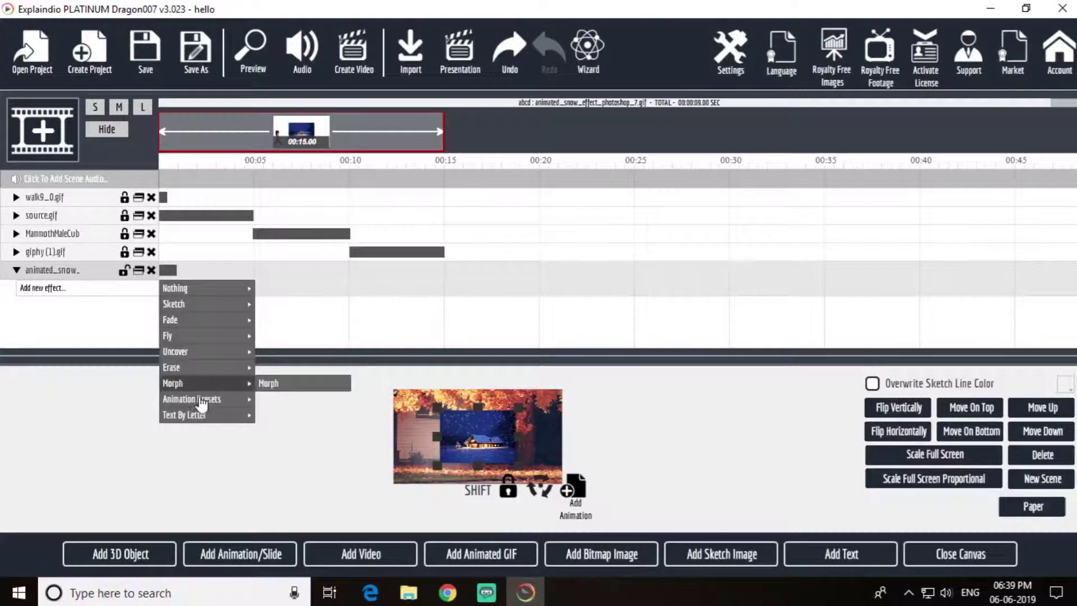
mouse_move(202, 402)
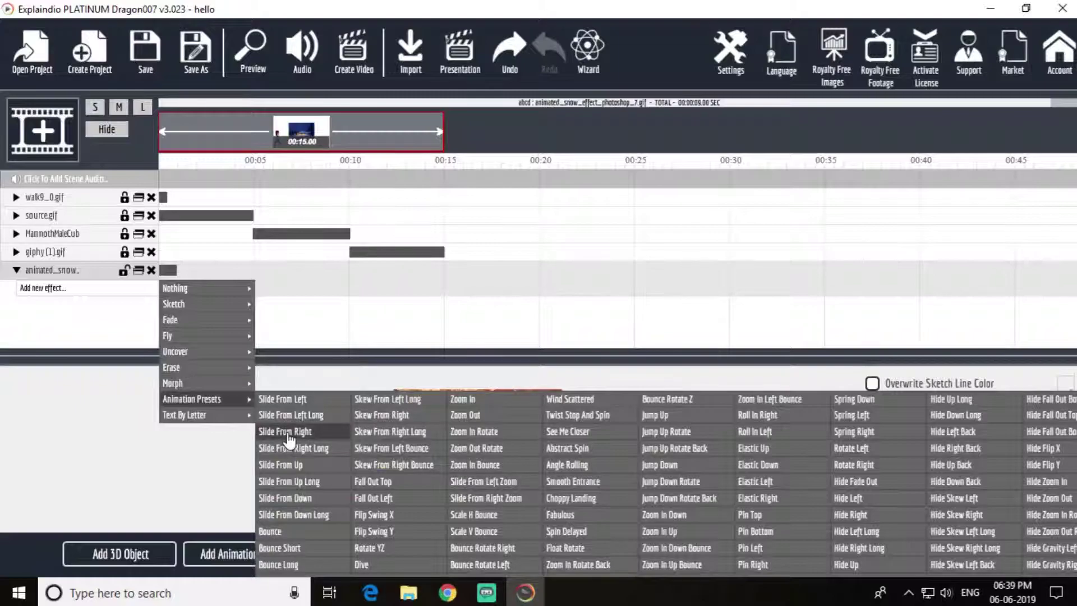
click(288, 433)
click(84, 303)
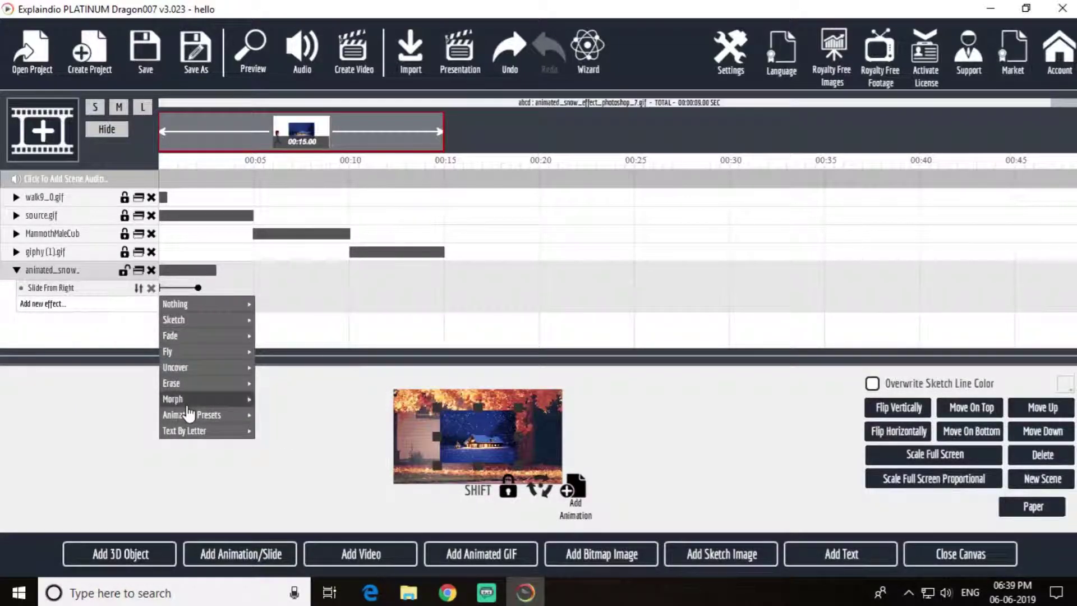
mouse_move(224, 415)
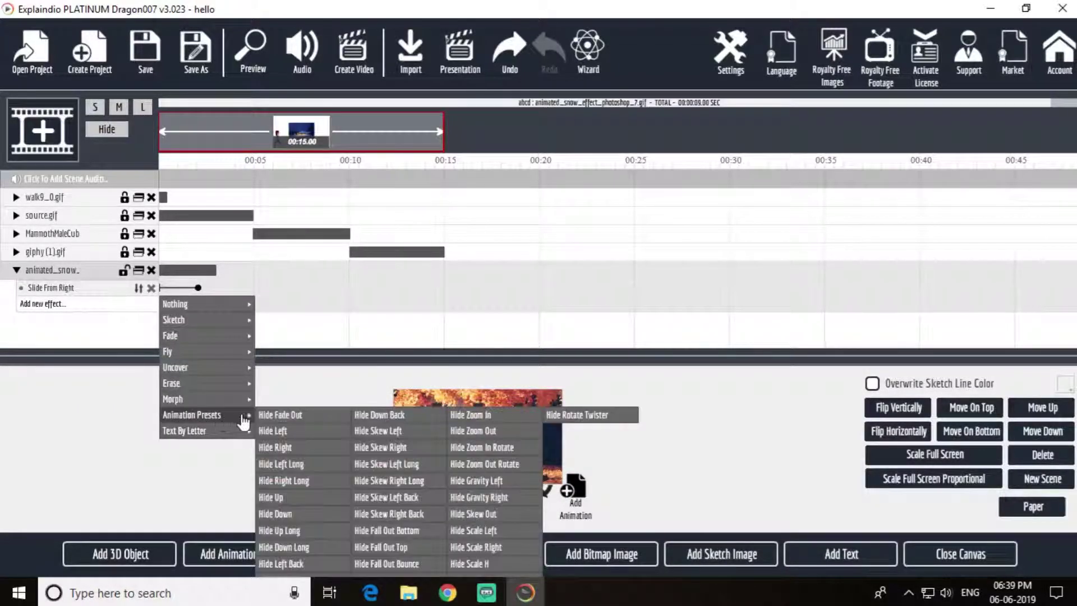
click(280, 440)
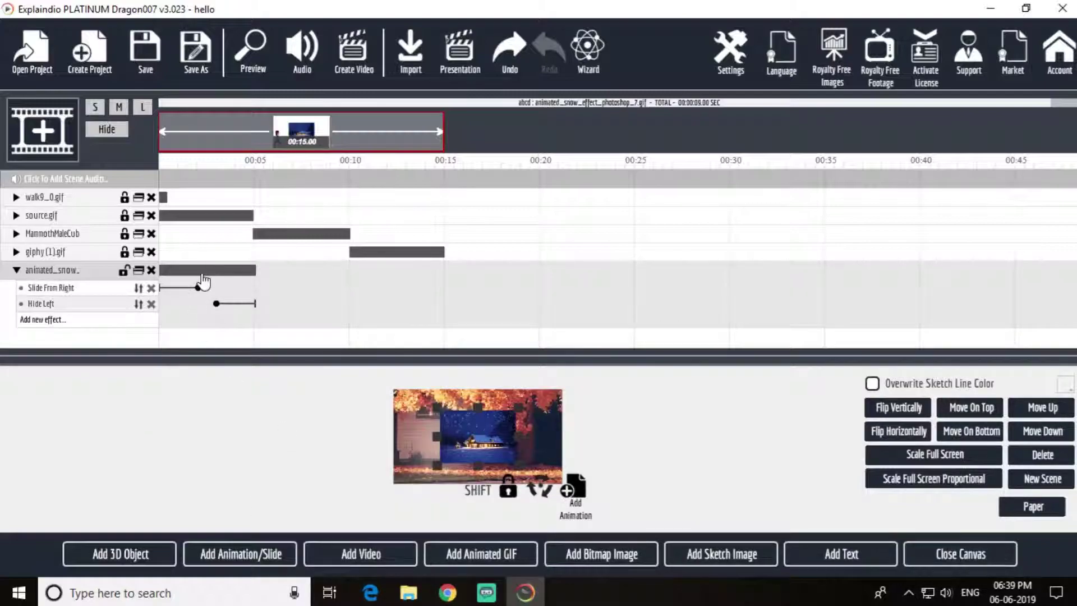
drag(193, 276, 483, 302)
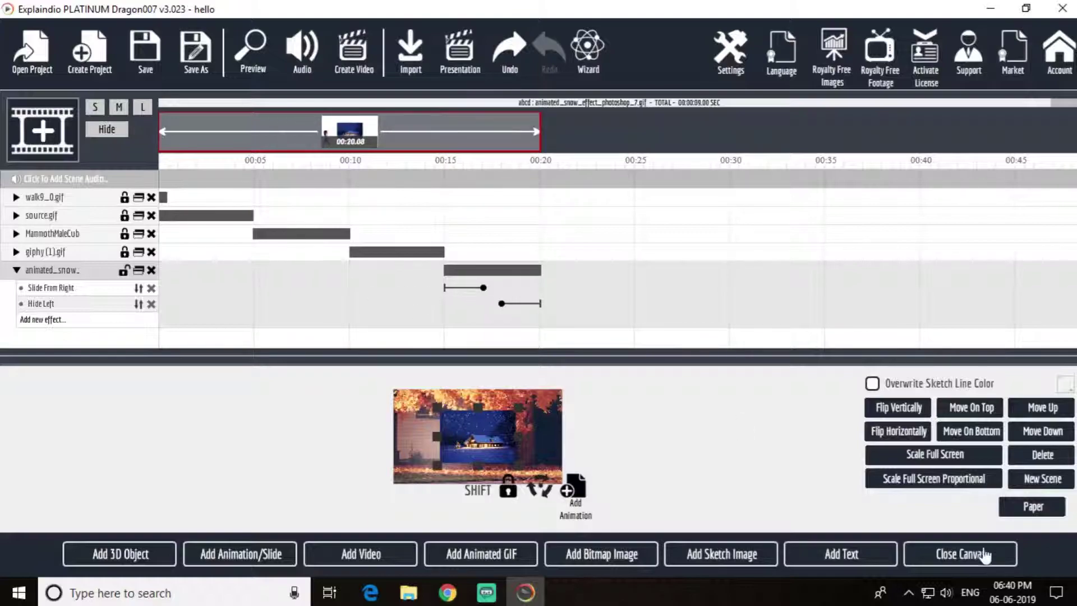
- Reduce the snow GIF's play length to 20 frames, and lock its layer with the effect list collapsed
click(959, 555)
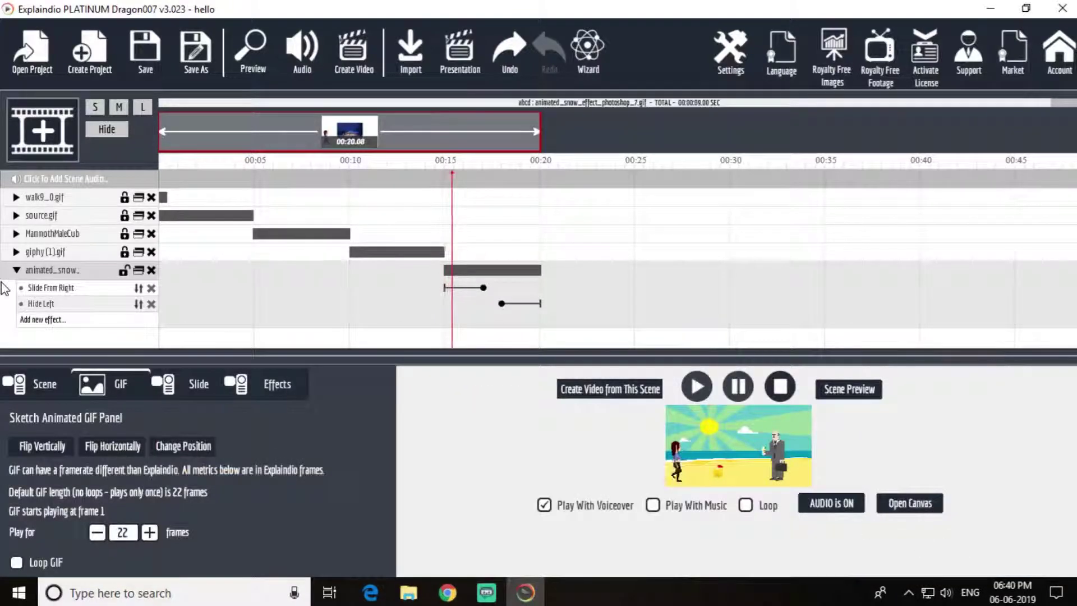
click(97, 536)
click(98, 536)
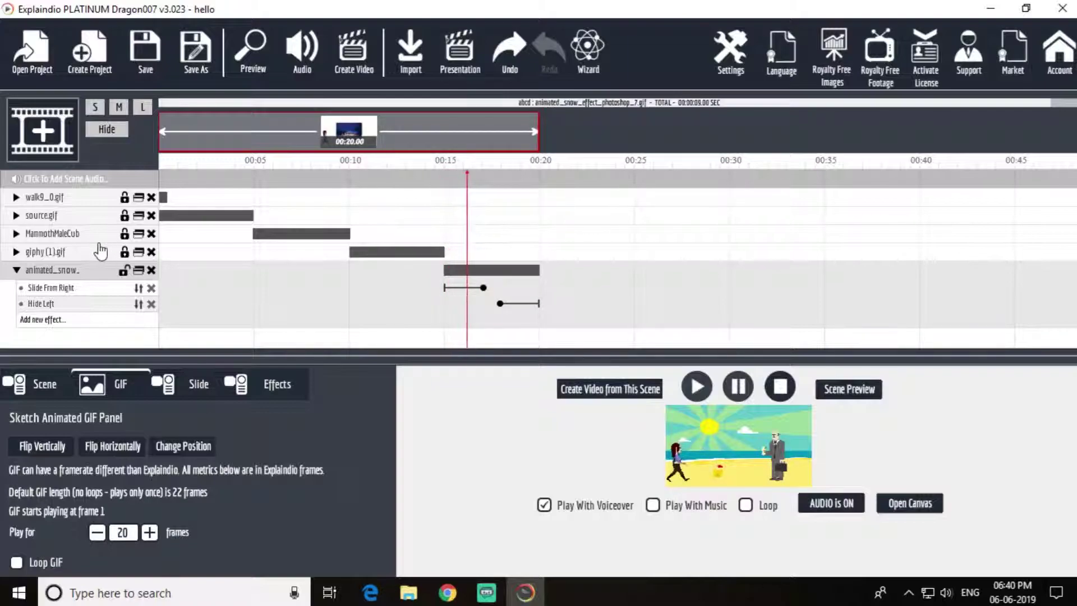
click(21, 270)
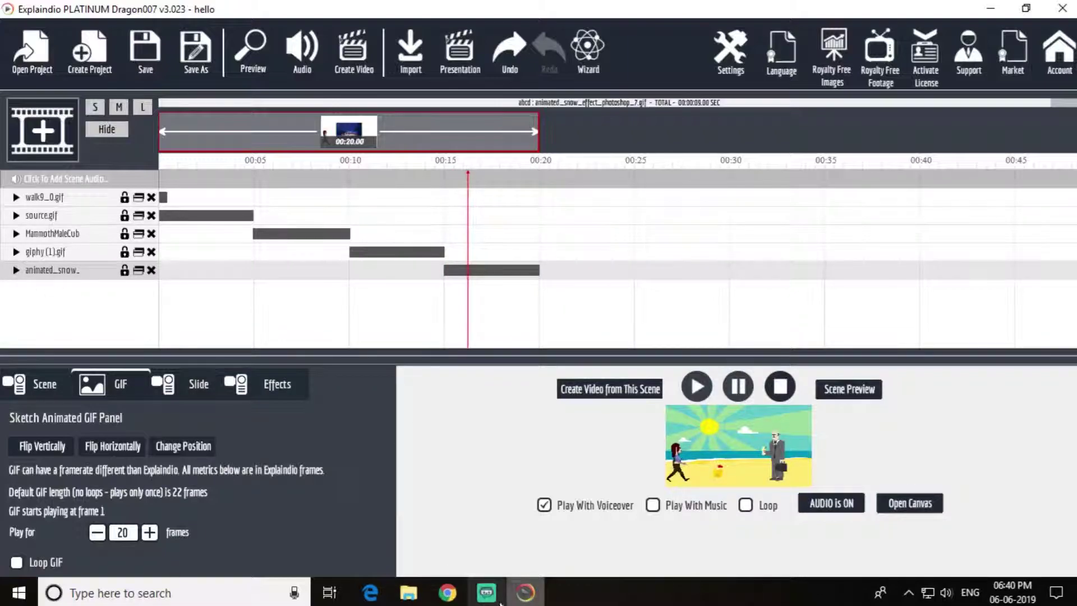
- Add the vadicjagat_dot_com GIF from the abcd folder to the scene canvas, without sketching
click(918, 508)
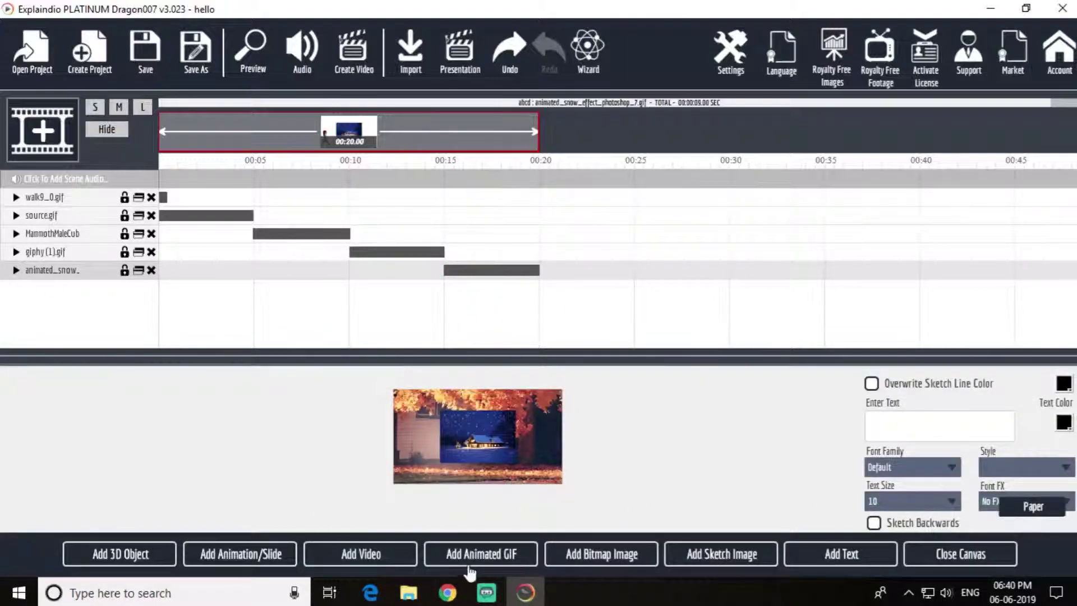
click(488, 553)
click(314, 294)
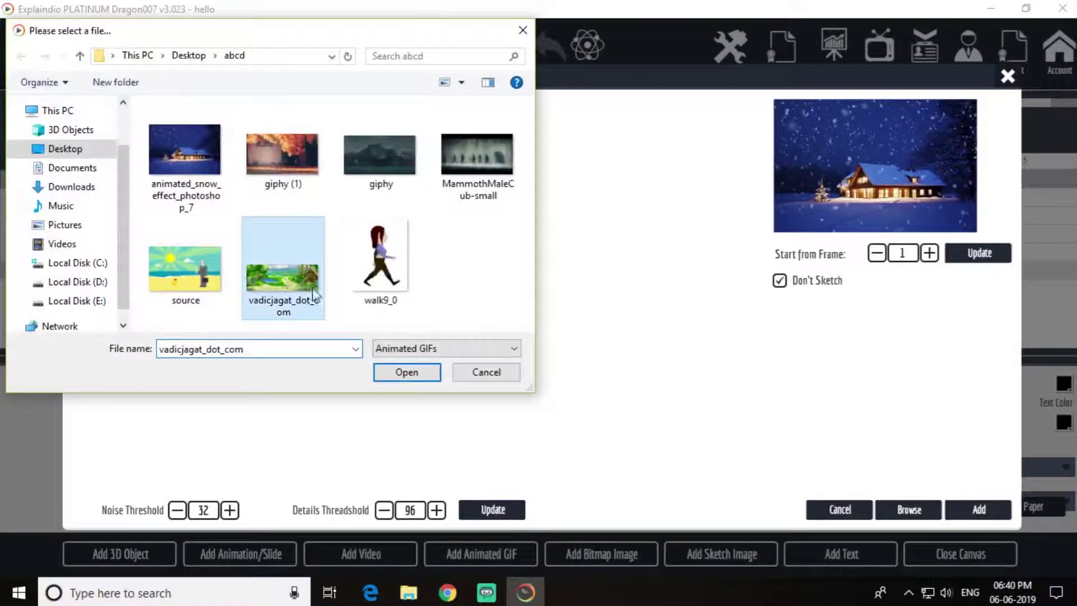
click(415, 375)
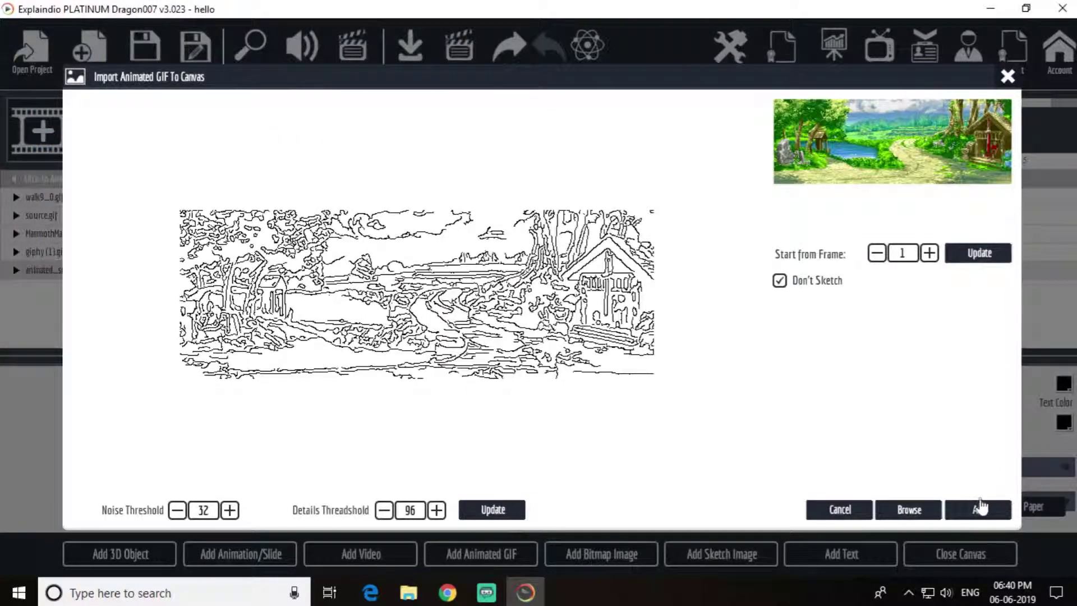
click(980, 510)
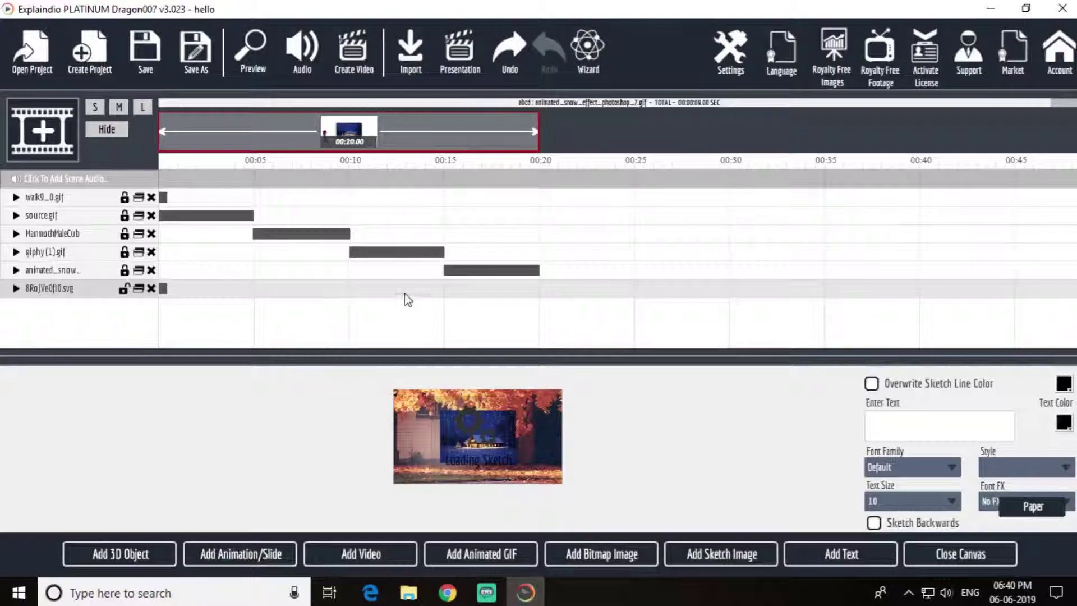
- Add the Slide From Right and Hide Left animation presets to the vadicjagat_dot_com layer
click(16, 289)
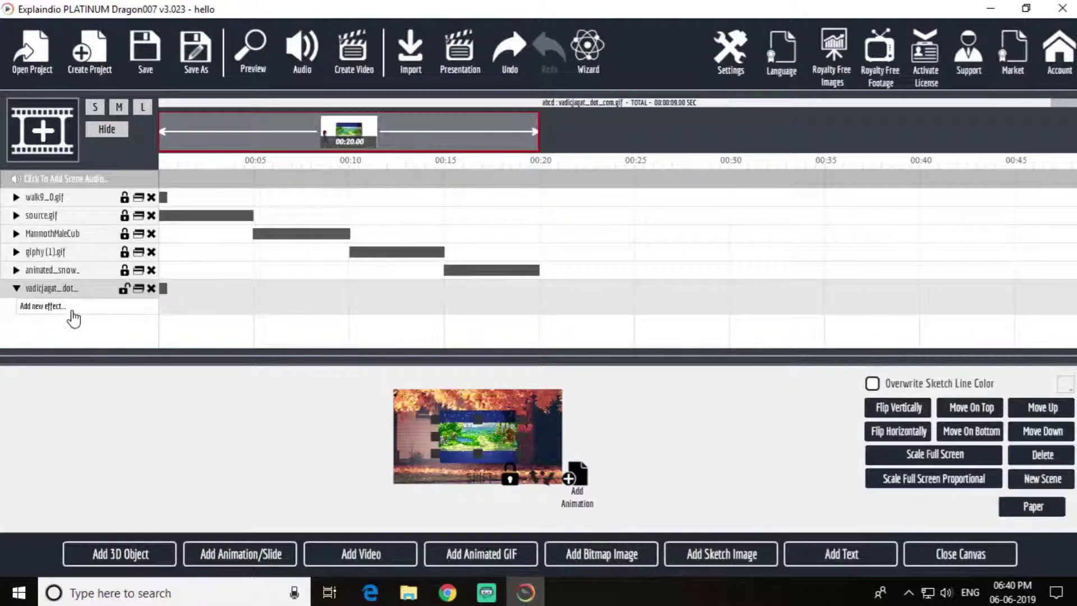
click(72, 307)
mouse_move(199, 417)
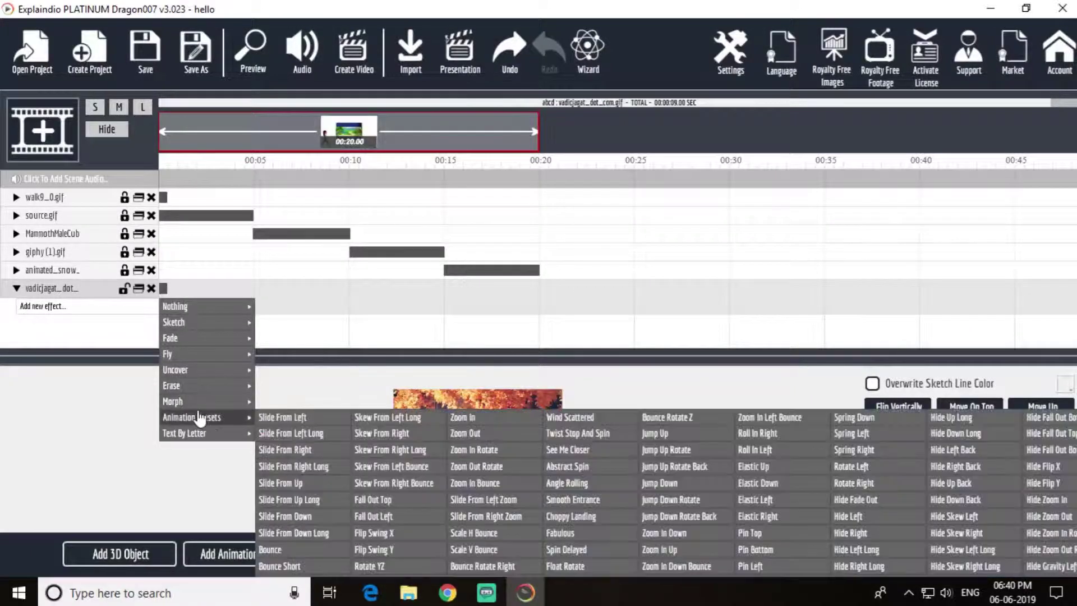
click(285, 450)
click(57, 322)
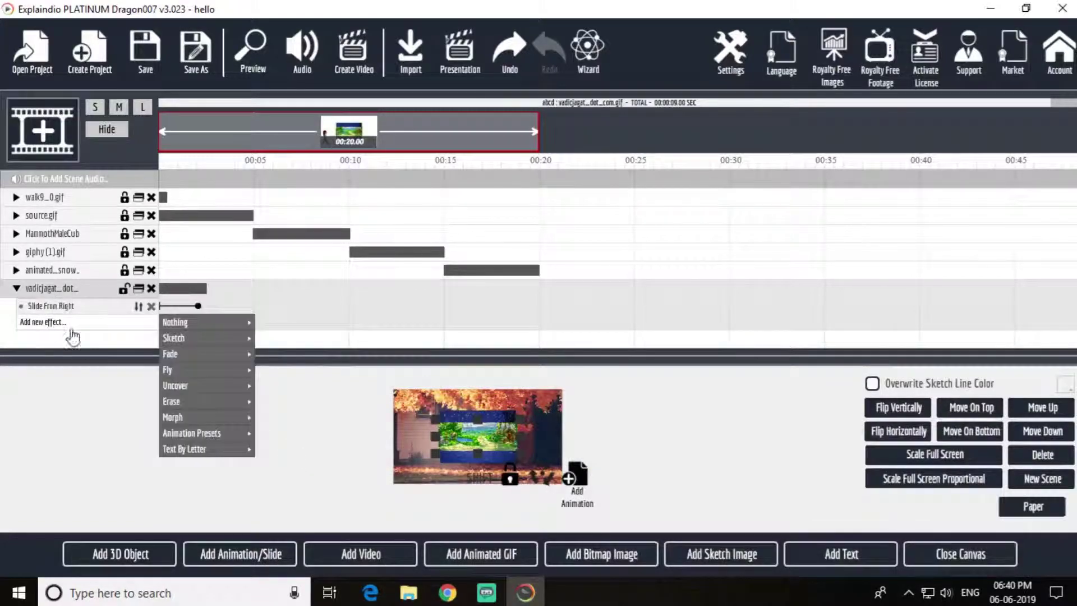
mouse_move(204, 442)
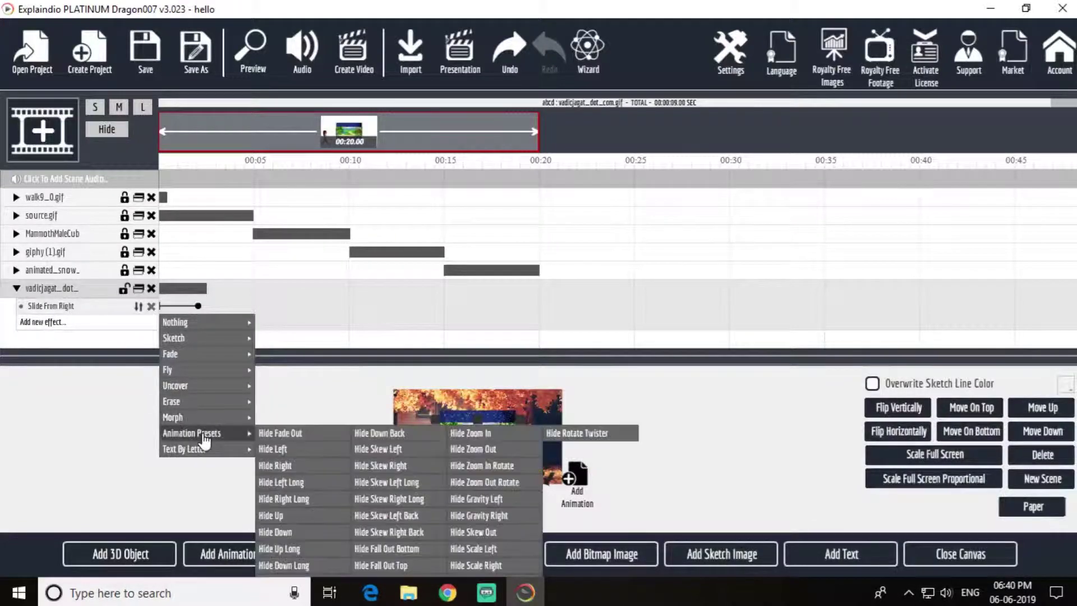
click(299, 452)
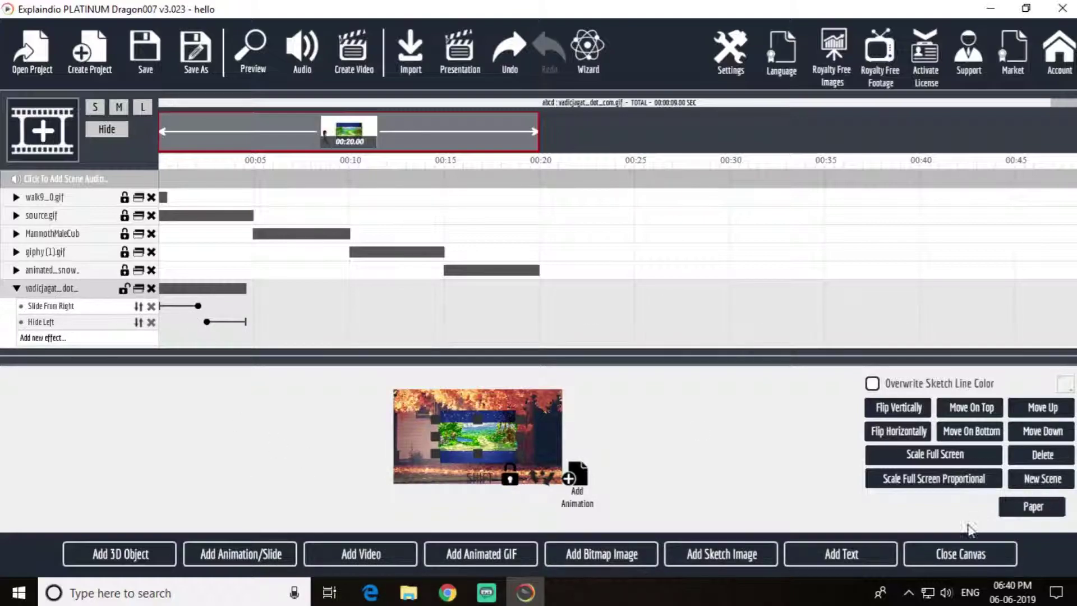
- Set the vadicjagat_dot_com GIF to play for 19 frames and move its layer to start at 20 seconds
click(957, 555)
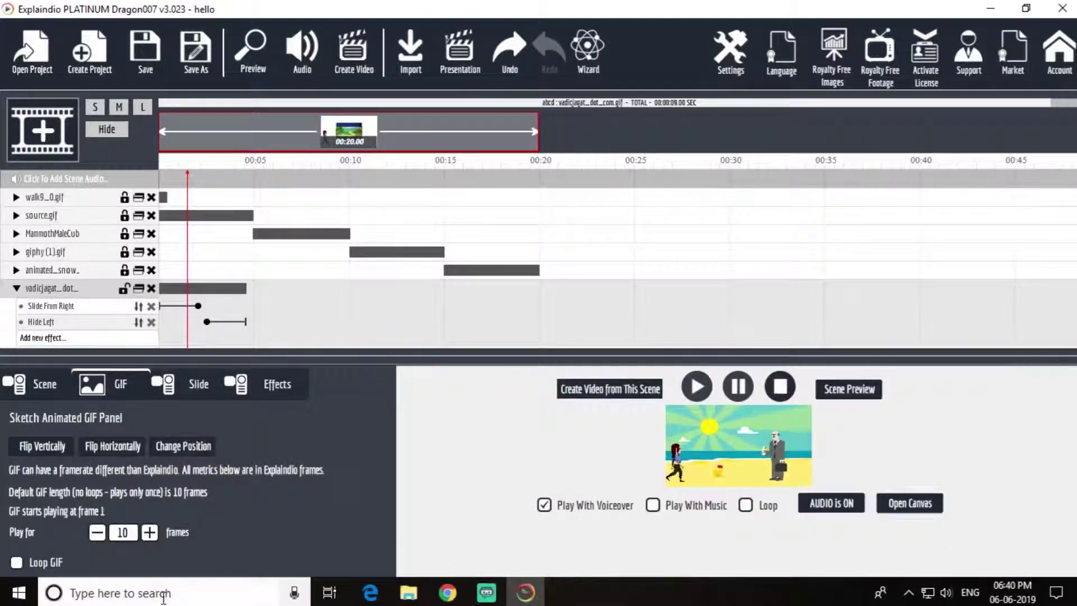
click(149, 532)
click(149, 532)
click(149, 532)
click(149, 532)
click(149, 532)
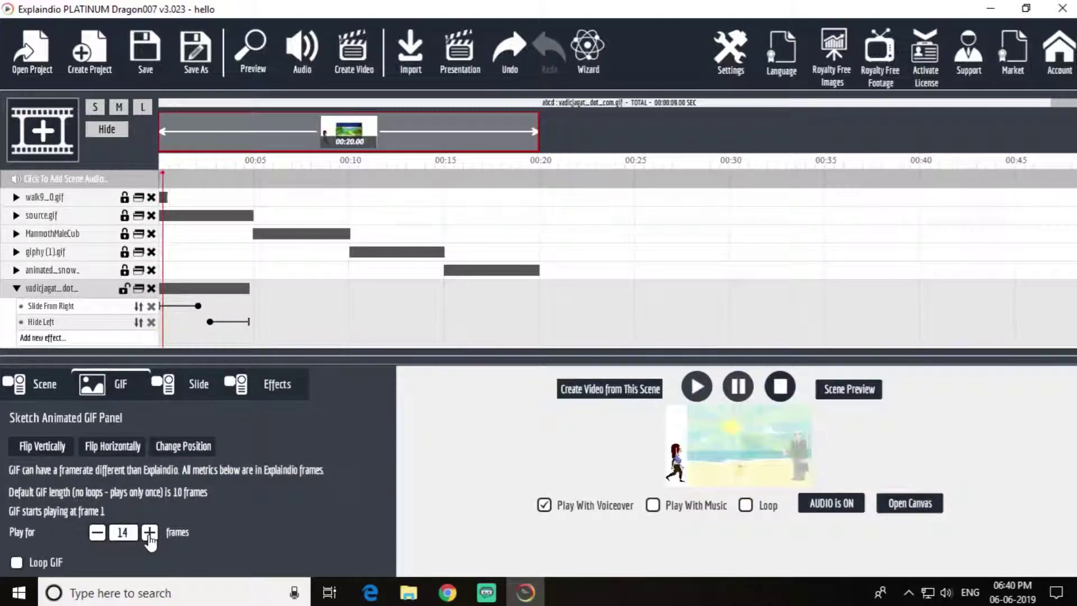
click(149, 532)
click(149, 531)
click(149, 532)
click(149, 532)
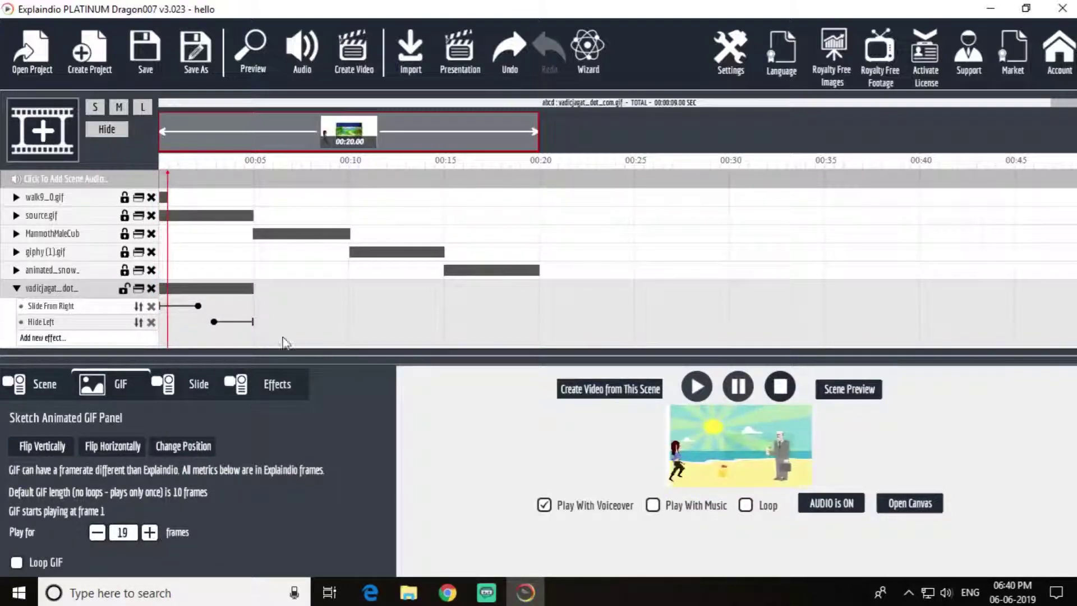
drag(196, 292, 578, 279)
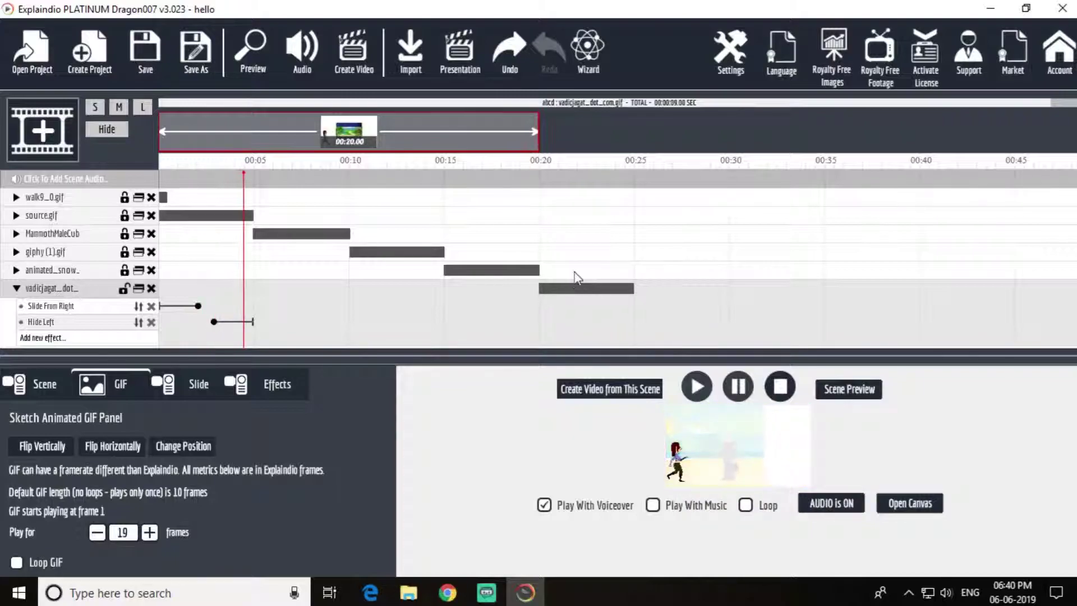
- Play the project preview to check the sliding background sequence behind the walking figure
click(260, 59)
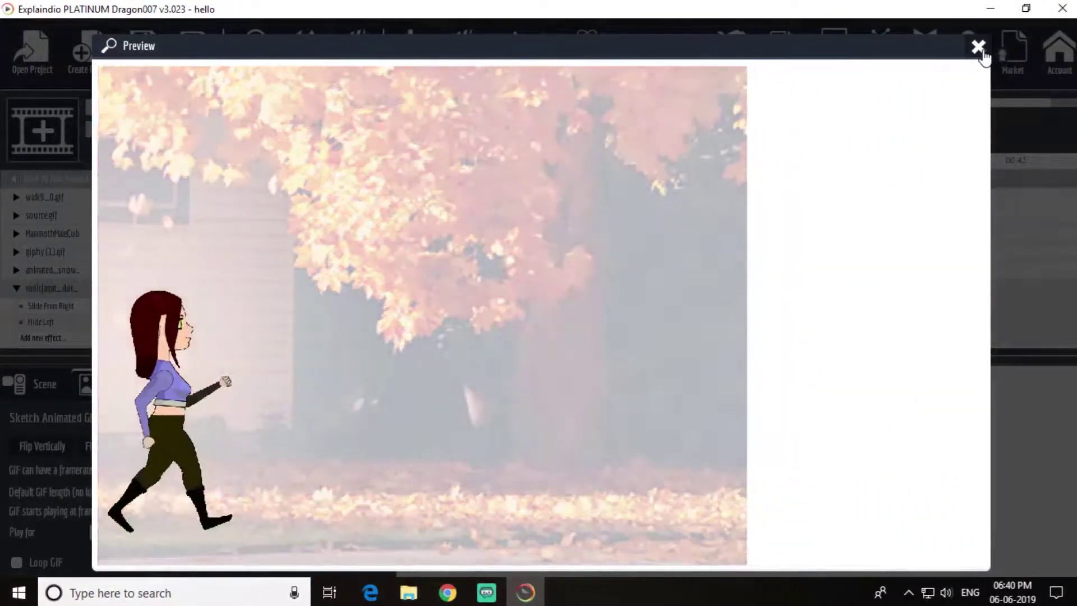
click(979, 47)
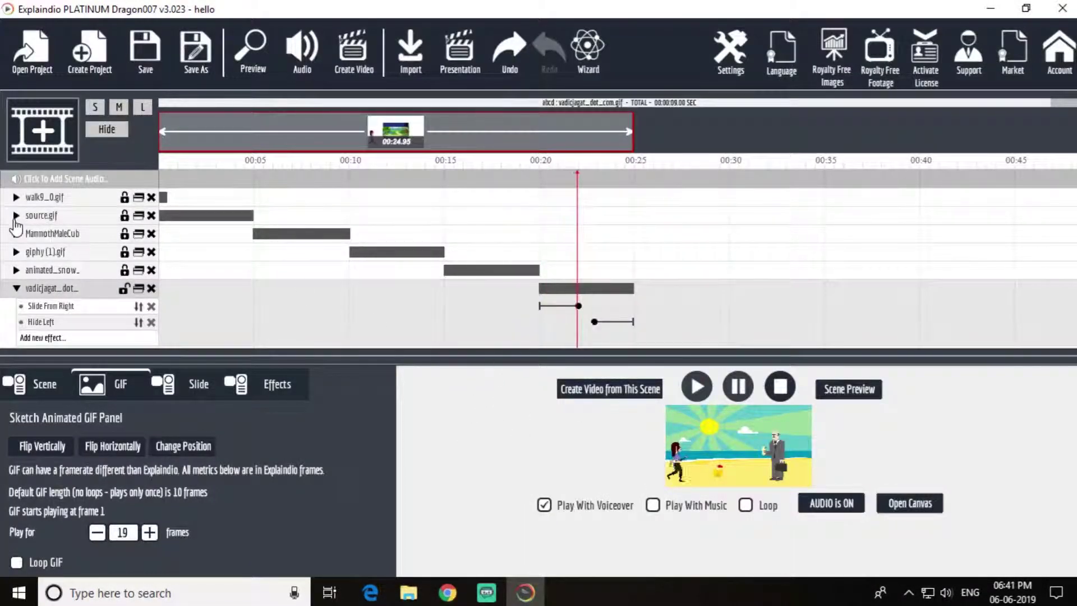
- Lock the vadicjagat_dot_com layer with its effects collapsed, and unlock and expand the walk9_0.gif layer
click(124, 289)
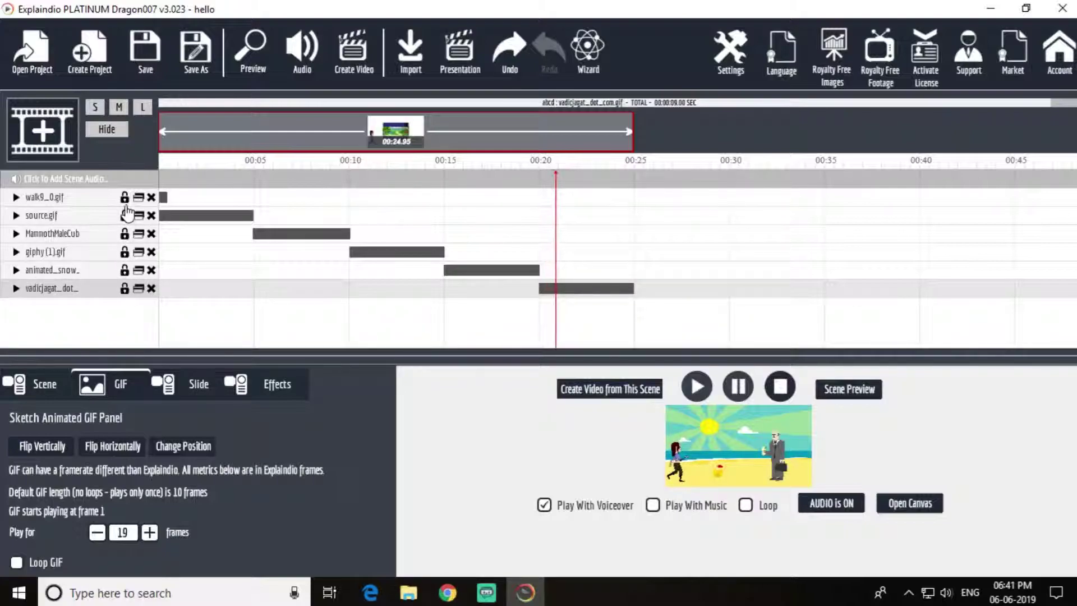
click(17, 198)
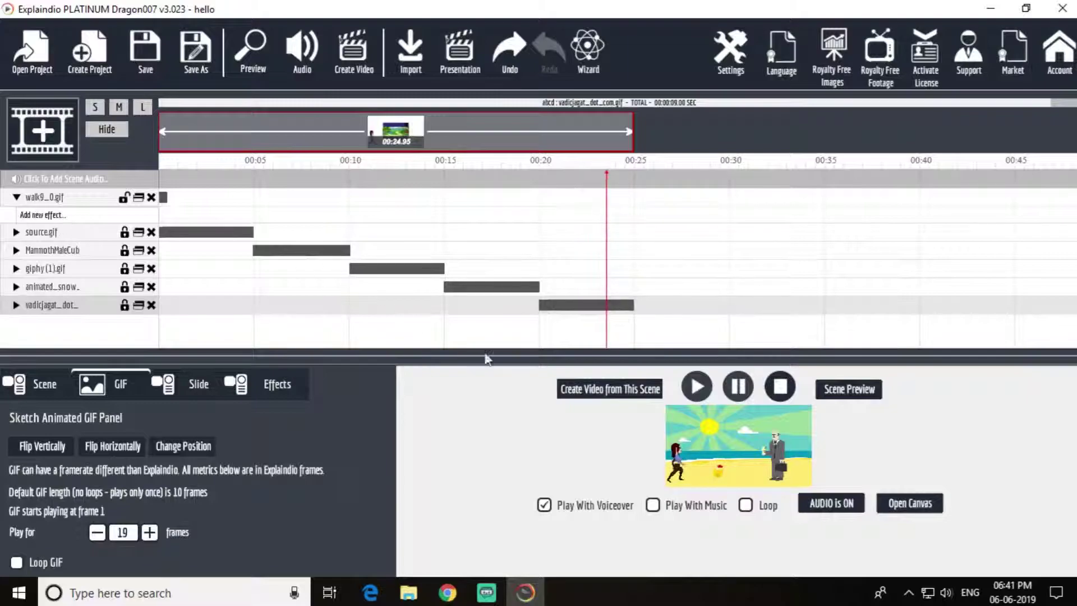
- Open the canvas, unlock the vadicjagat_dot_com layer and scale its GIF to full screen
click(897, 504)
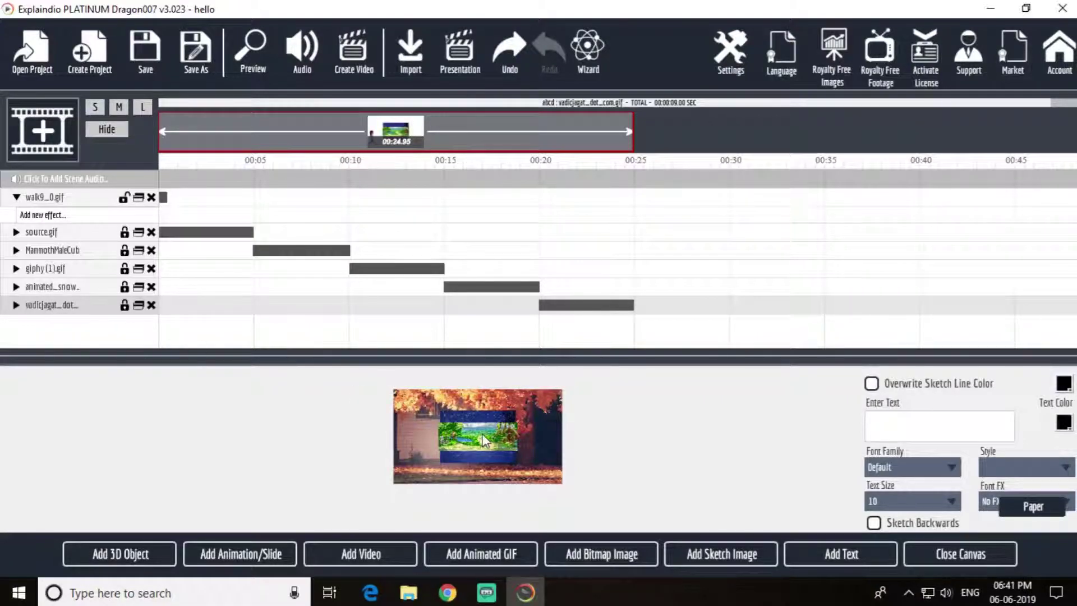
click(124, 307)
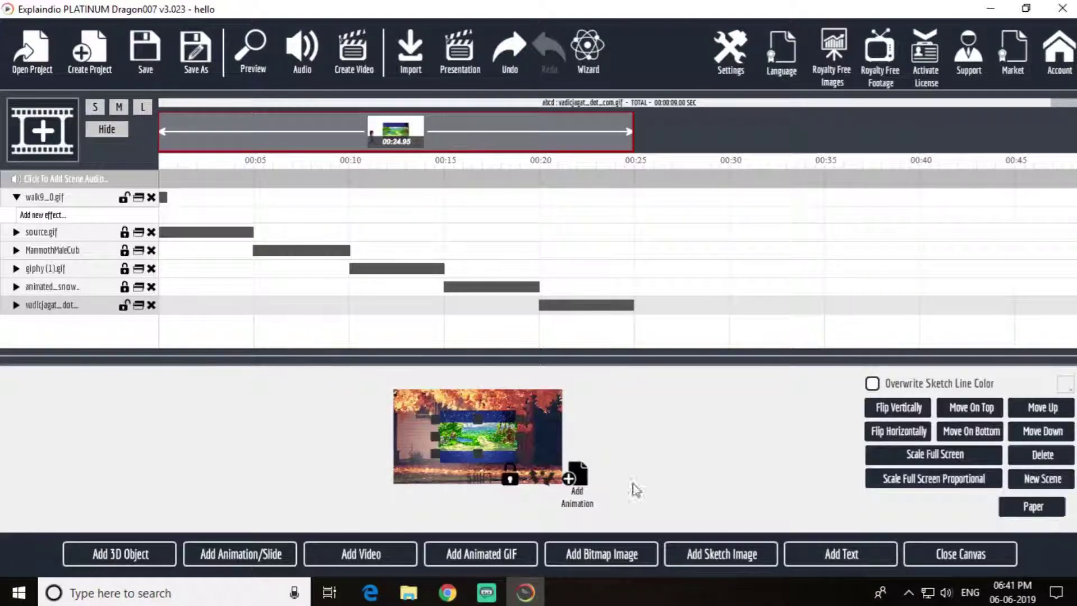
click(921, 462)
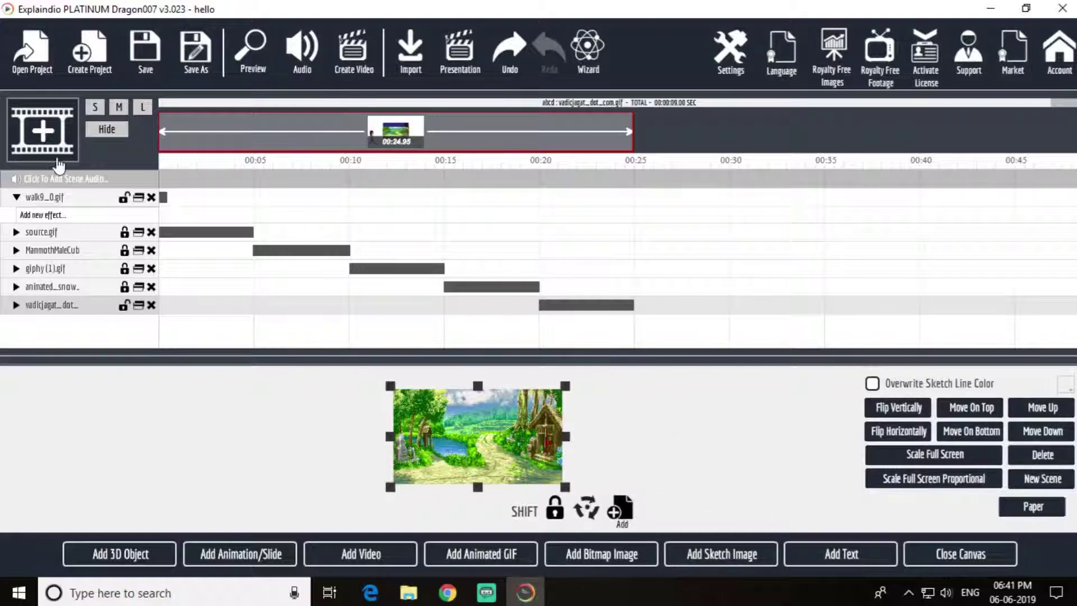
- Select the walk9_0.gif layer, enlarge the canvas area and start a motion path for the walking figure
click(65, 199)
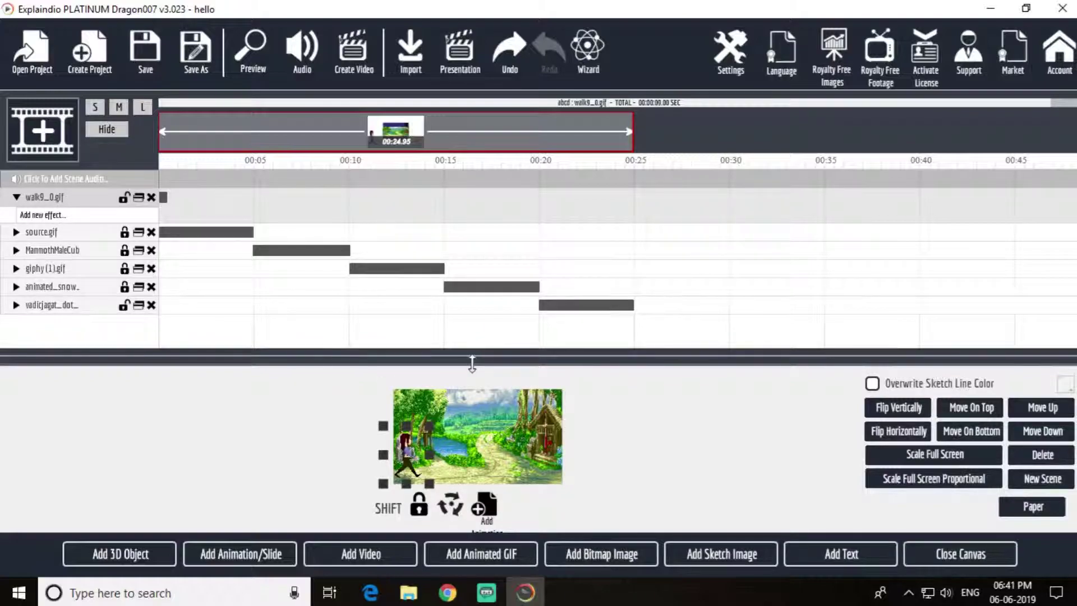
drag(472, 364, 502, 247)
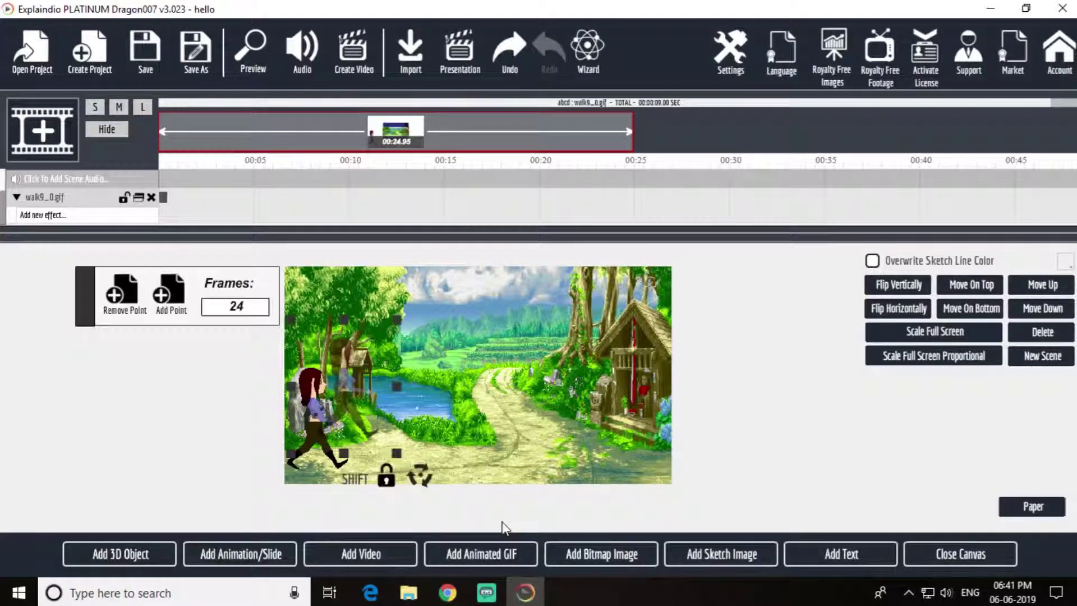
click(161, 301)
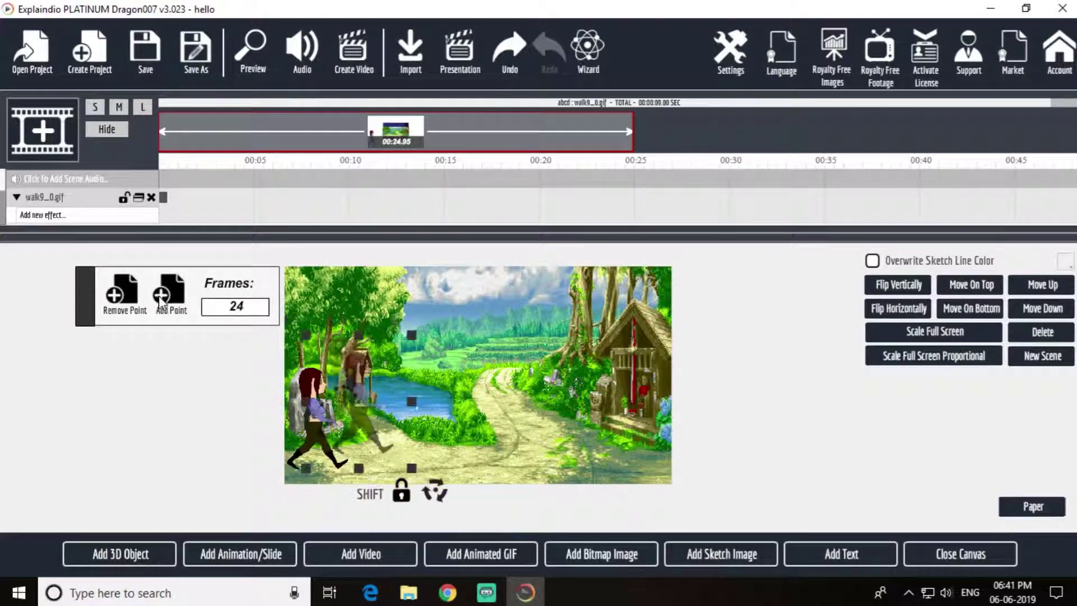
drag(368, 406, 406, 365)
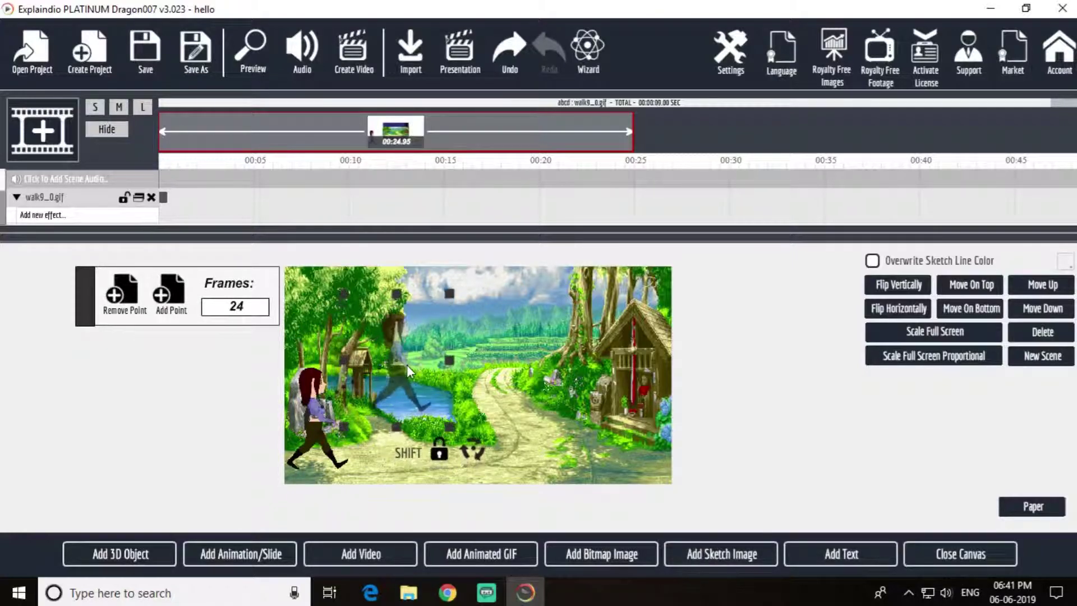
drag(409, 403, 373, 415)
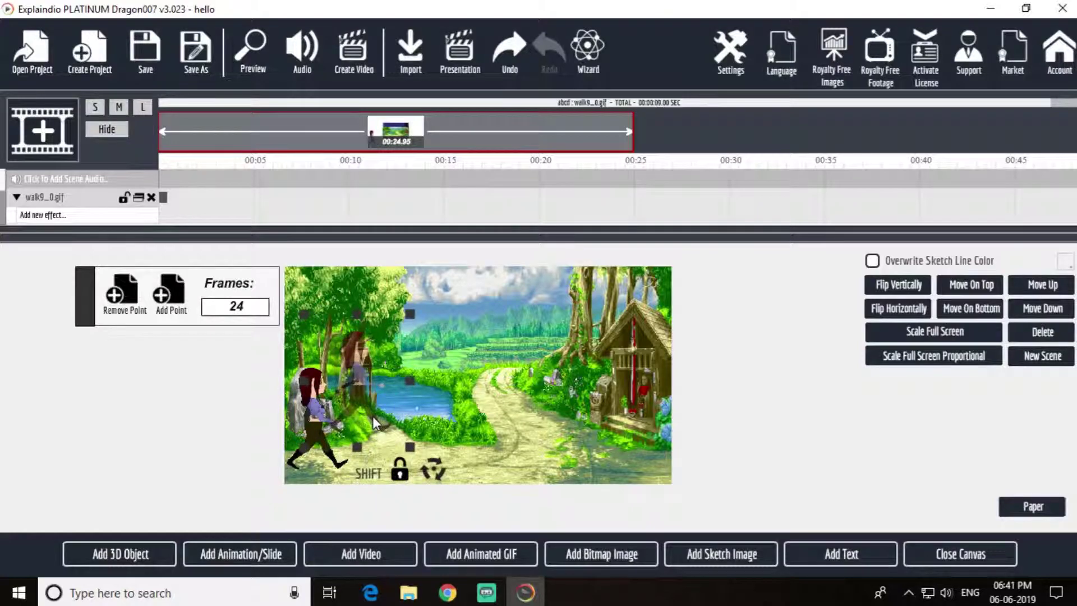
click(122, 305)
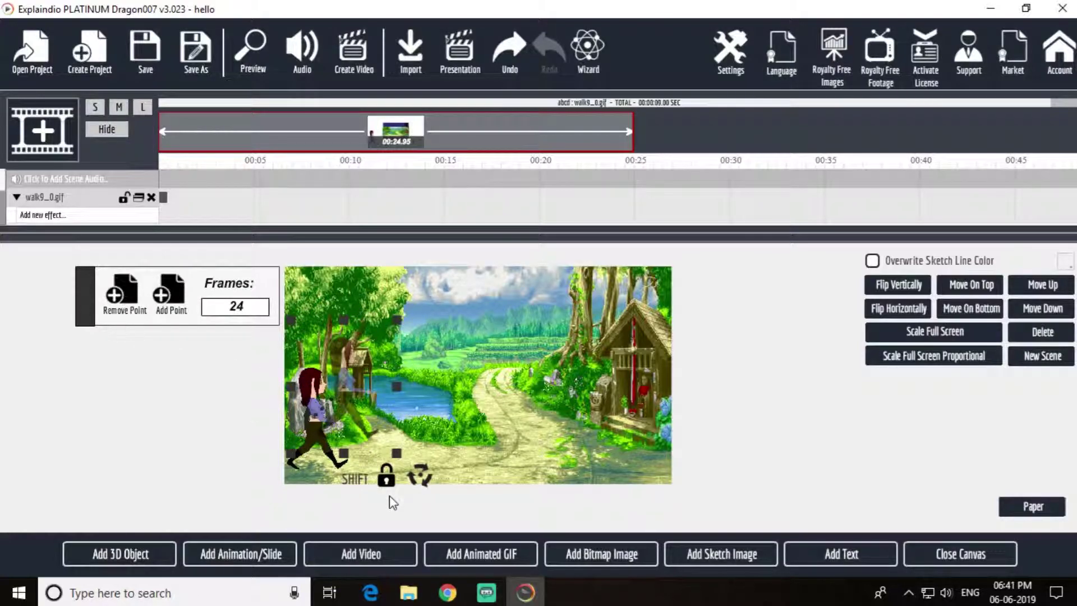
- Place the first motion point just ahead of the walking figure, level with its starting height
drag(363, 418, 349, 444)
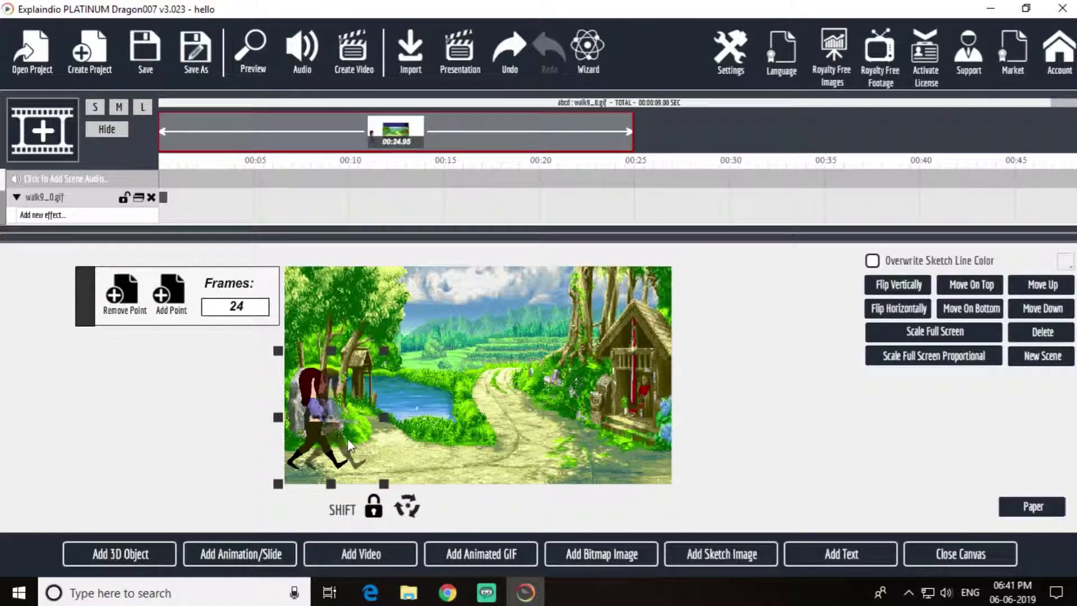
drag(348, 438, 343, 438)
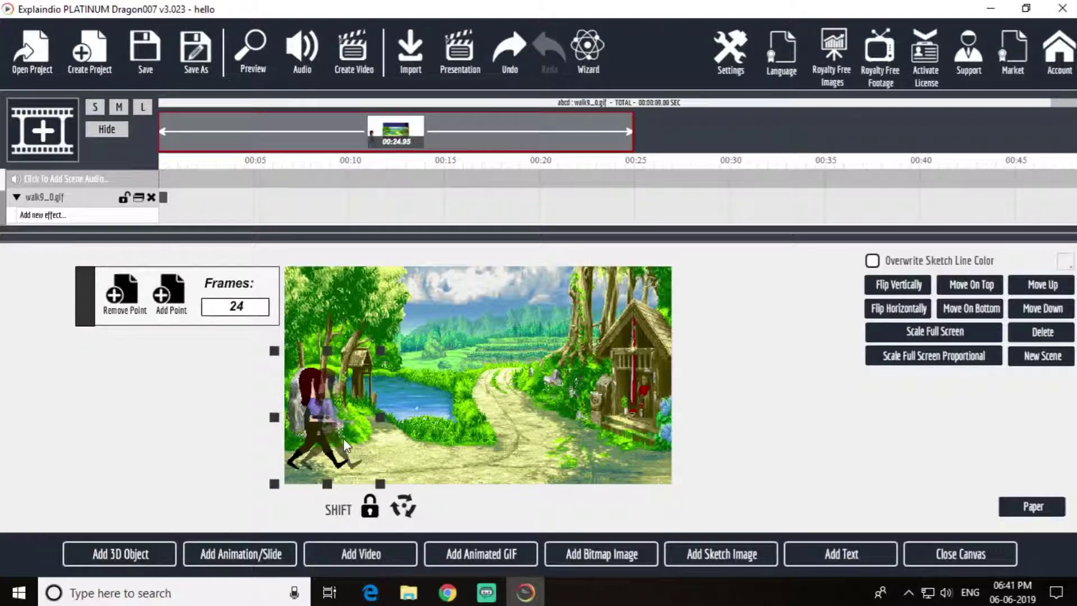
drag(343, 439, 343, 438)
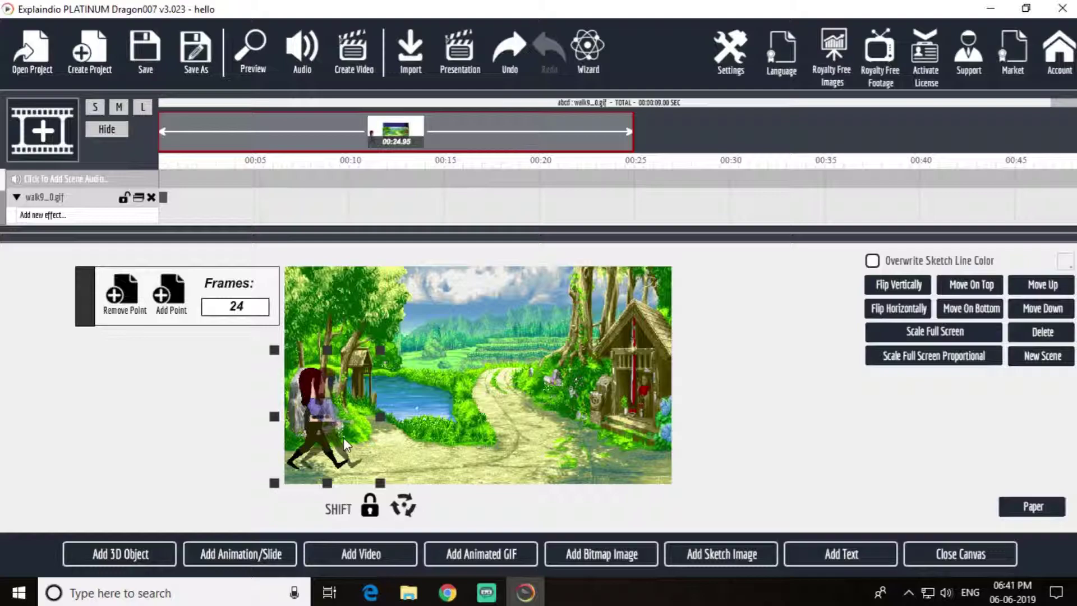
- Add successive 24-frame motion points in a level line, carrying the walking figure past the pond to the dirt path
click(161, 302)
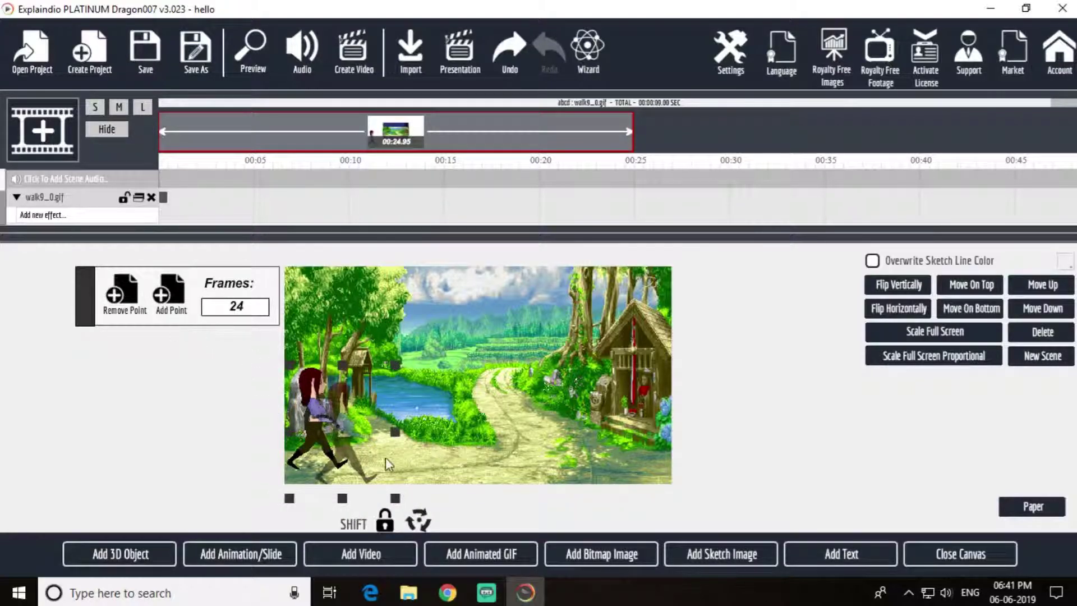
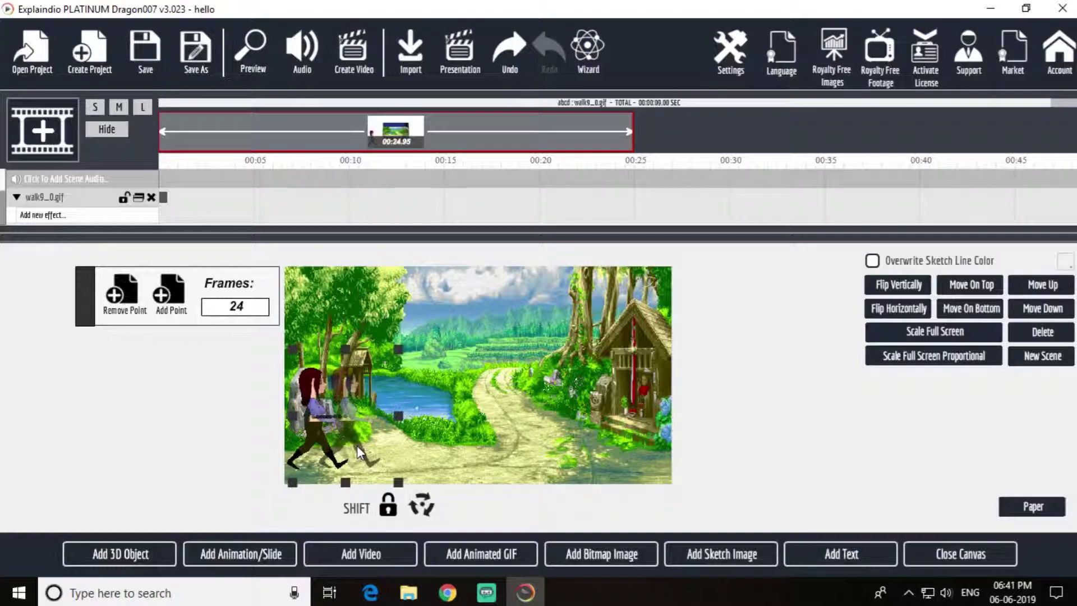
click(161, 297)
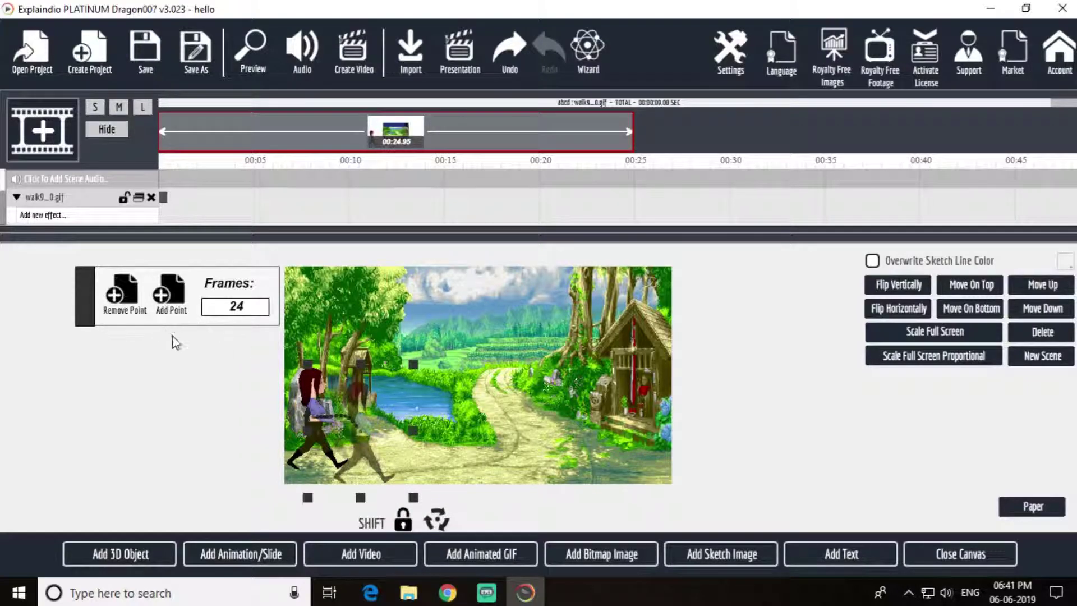
drag(357, 452, 413, 440)
click(163, 303)
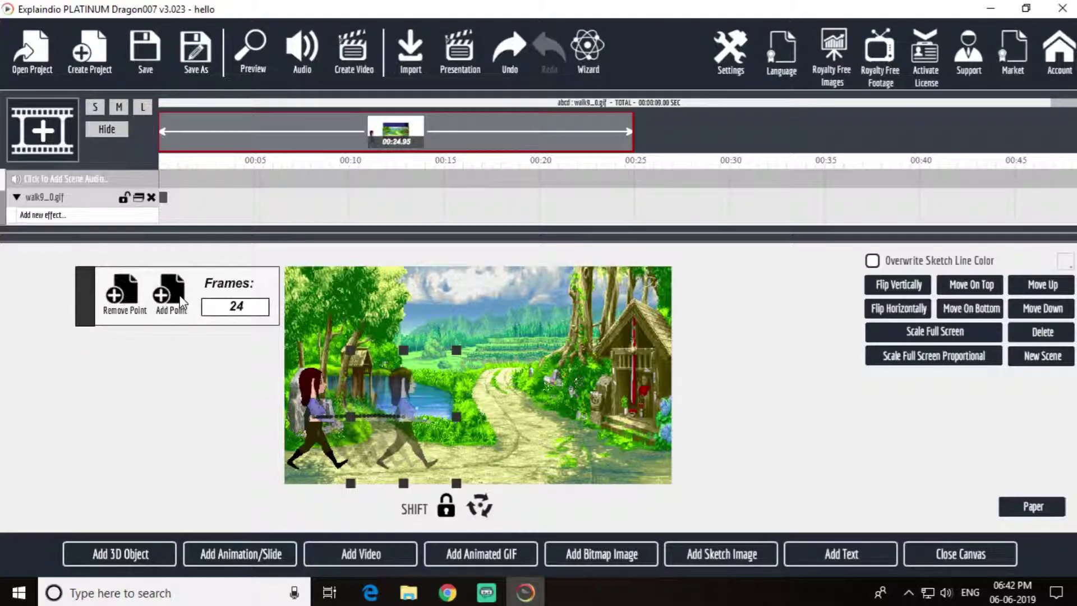
drag(410, 433, 450, 442)
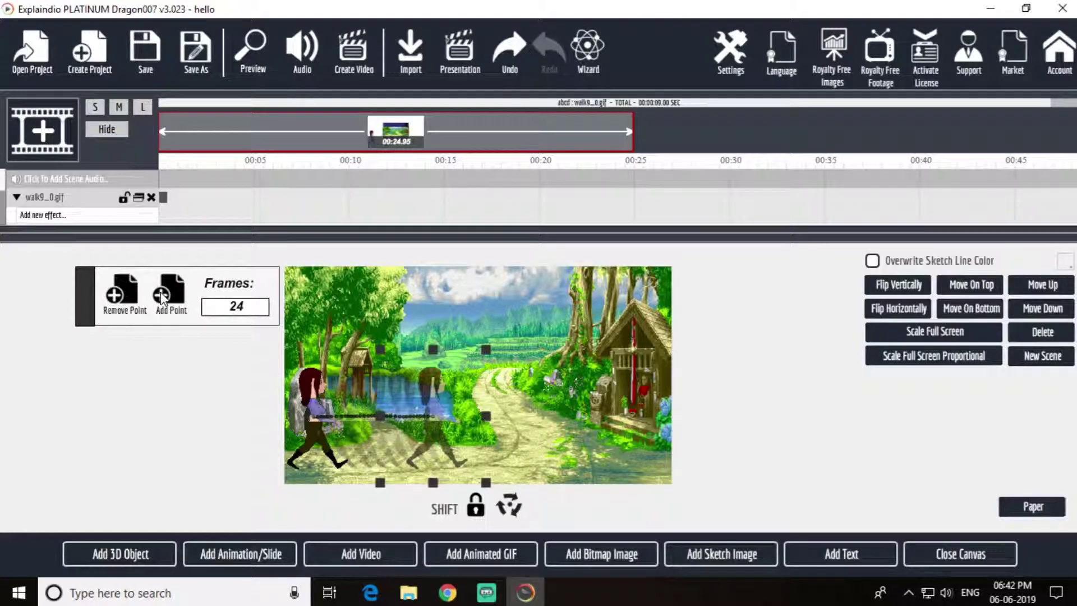
drag(443, 446, 486, 446)
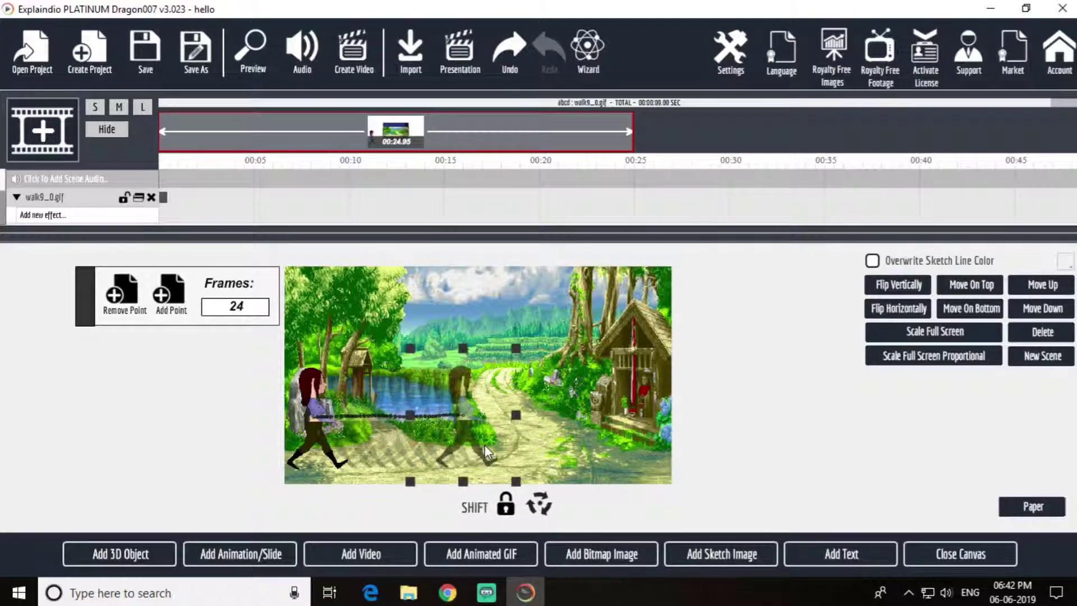
click(171, 309)
drag(498, 465, 501, 449)
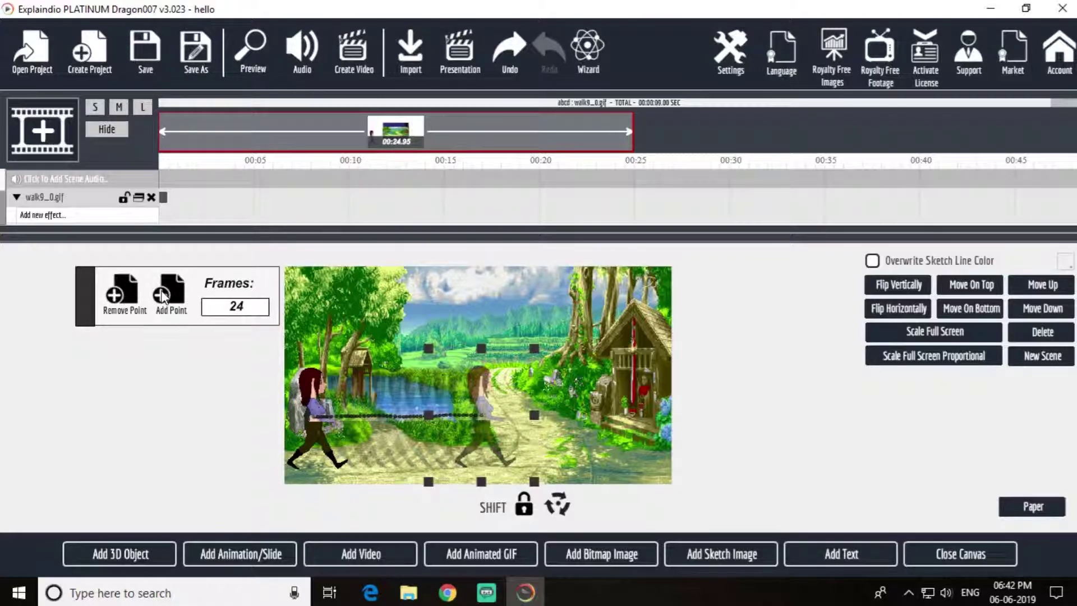
- Play the project preview to check the figure's walk across the changing backgrounds, and close it
click(252, 51)
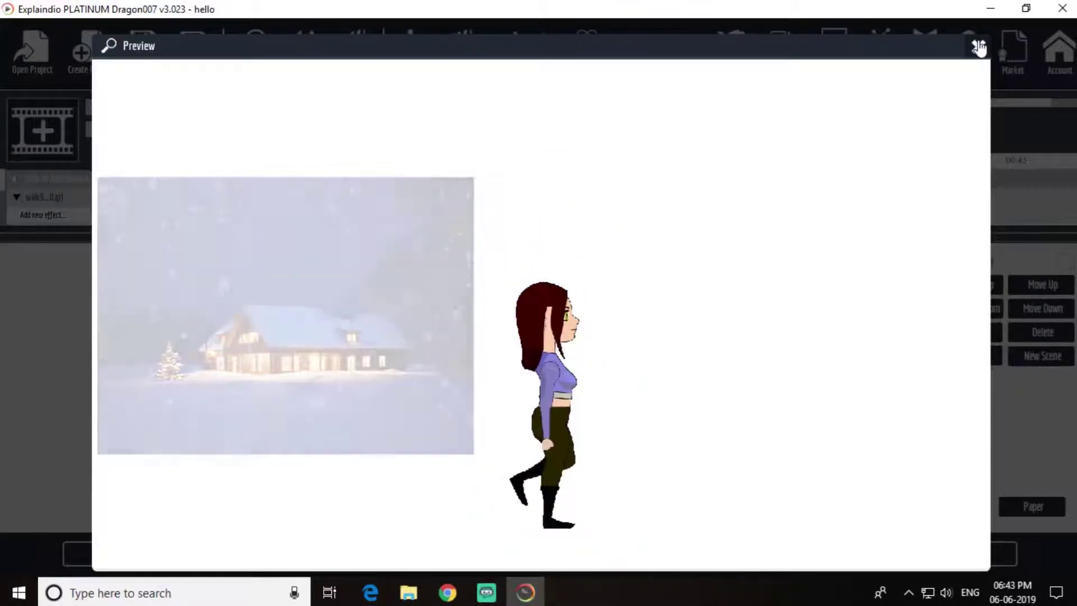
click(977, 46)
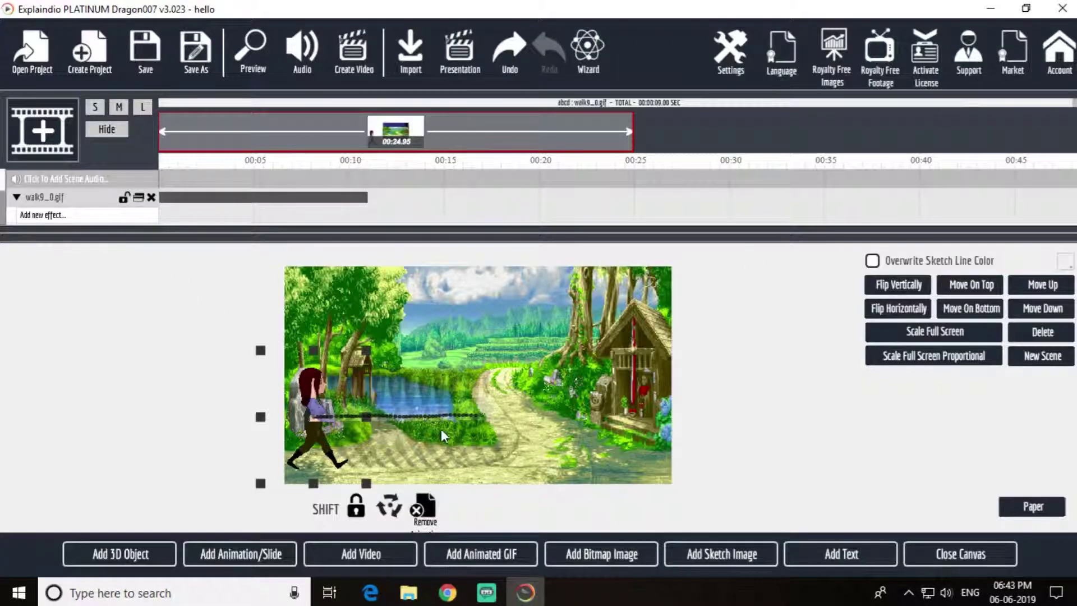
- Extend the walking figure's motion from its last point with more level 24-frame points across the dirt path
click(486, 415)
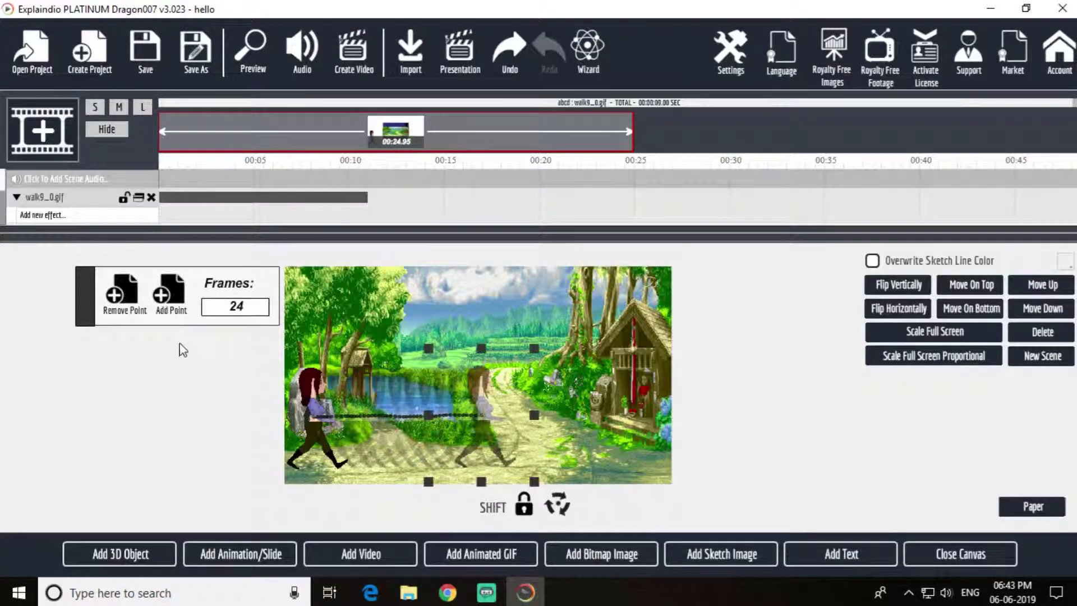
click(164, 297)
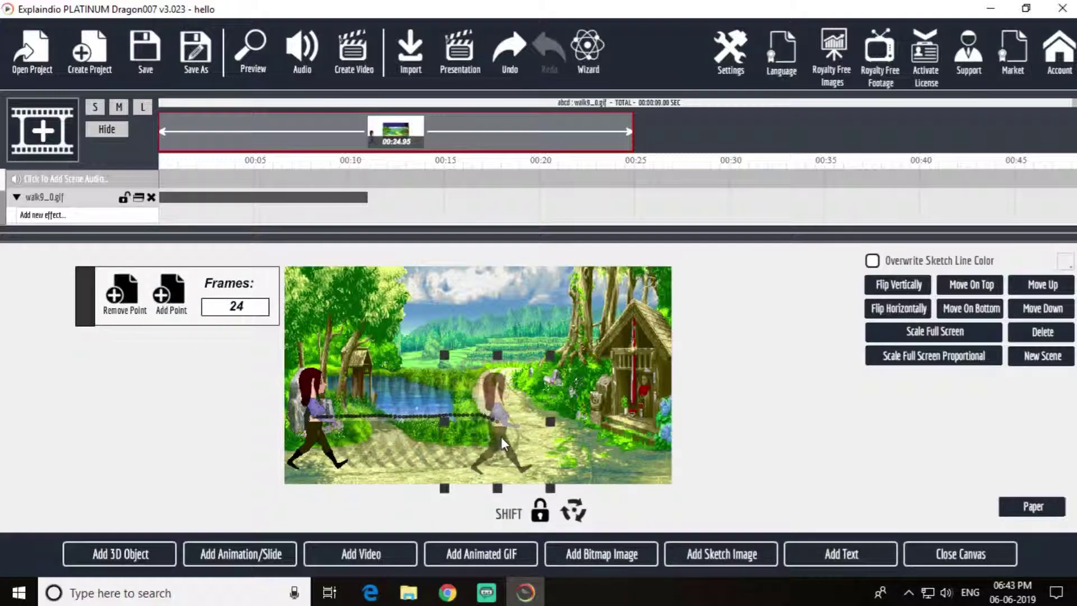
click(169, 300)
drag(523, 447, 532, 433)
click(160, 300)
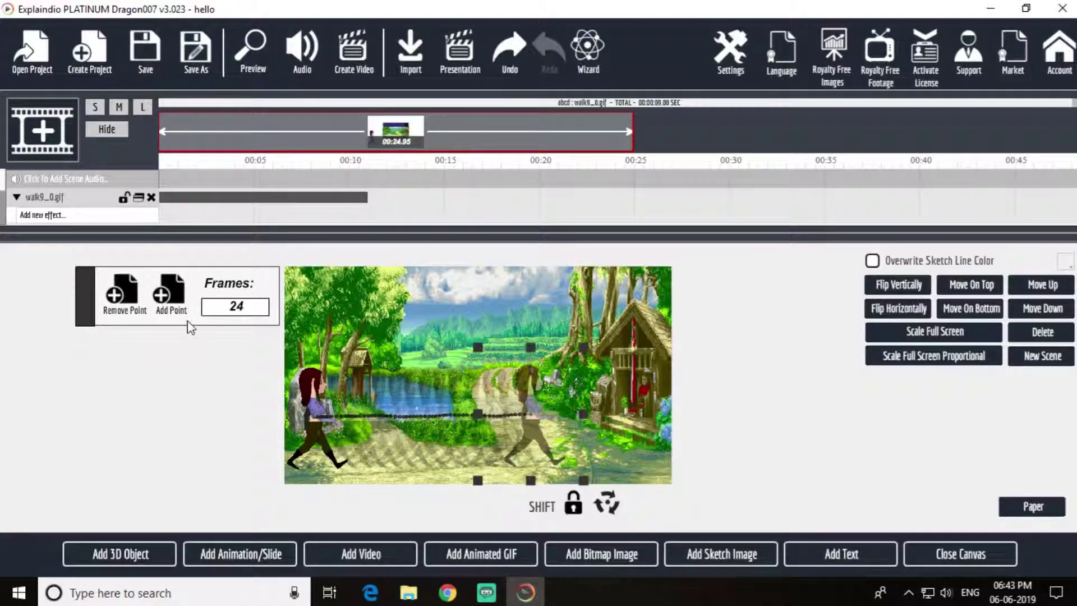
click(171, 297)
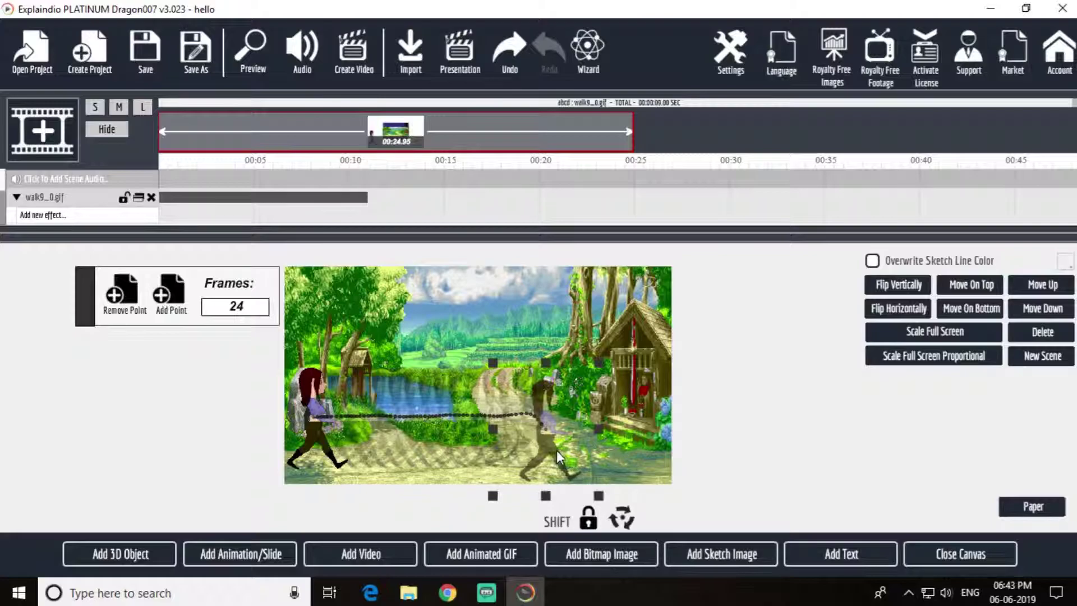
drag(557, 450, 556, 436)
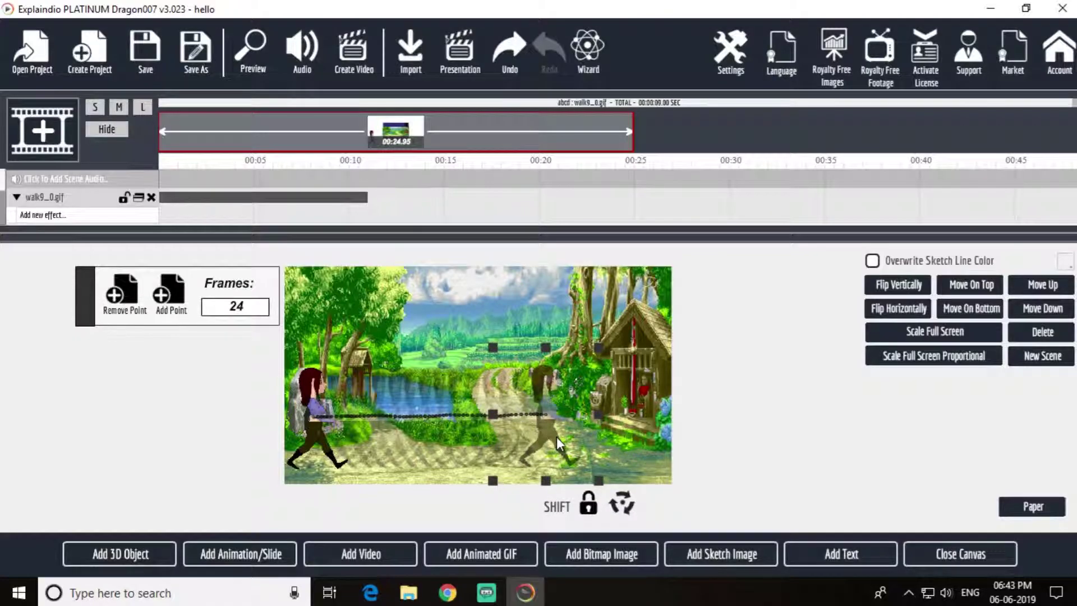
- Restore the timeline height, collapse and lock the walk9_0.gif layer, and lock the vadicjagat_dot_com layer
click(479, 242)
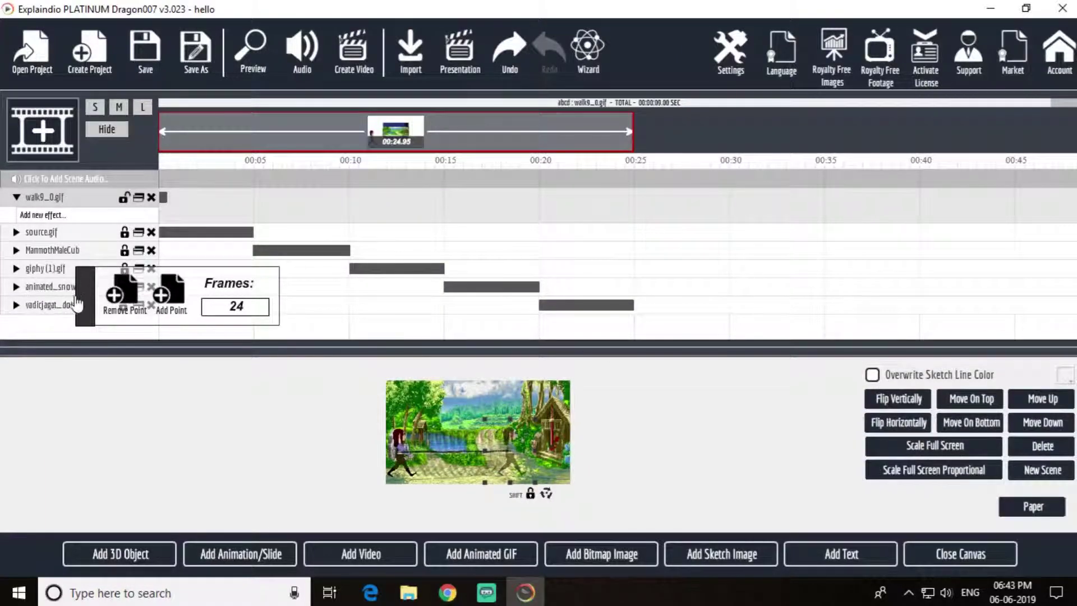
click(16, 197)
click(124, 197)
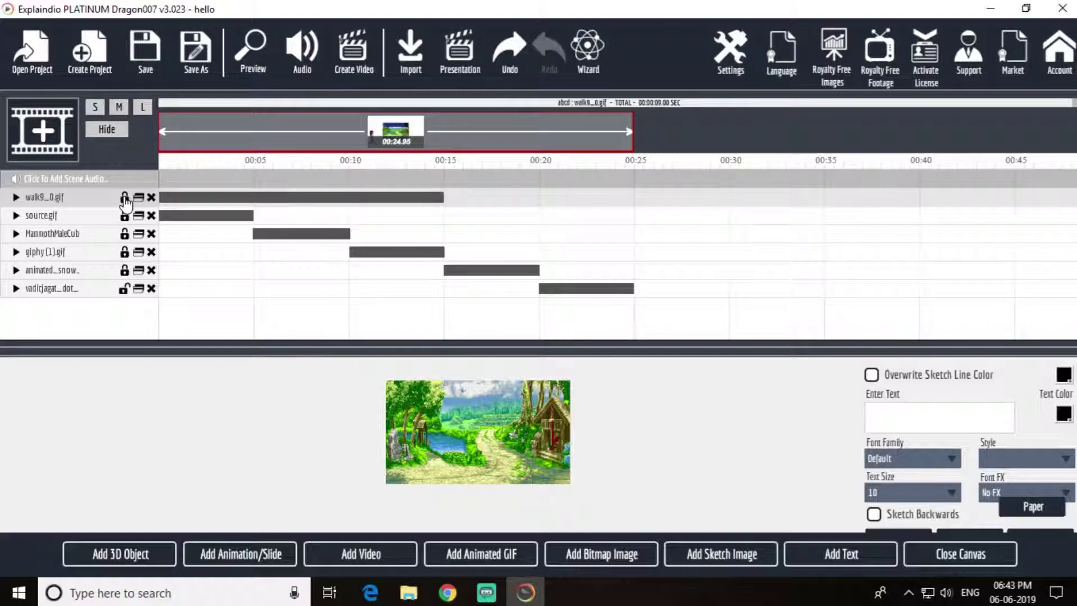
click(124, 288)
- Unlock walk9_0.gif, extend its motion path with level 24-frame points up to the wooden hut, and relock the layer
click(124, 197)
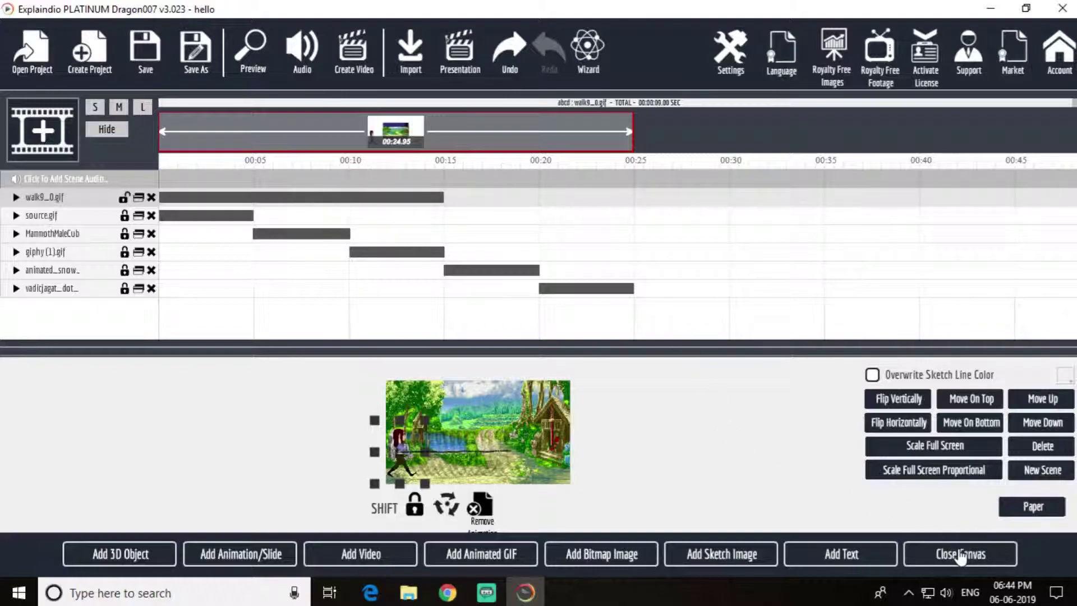
click(530, 455)
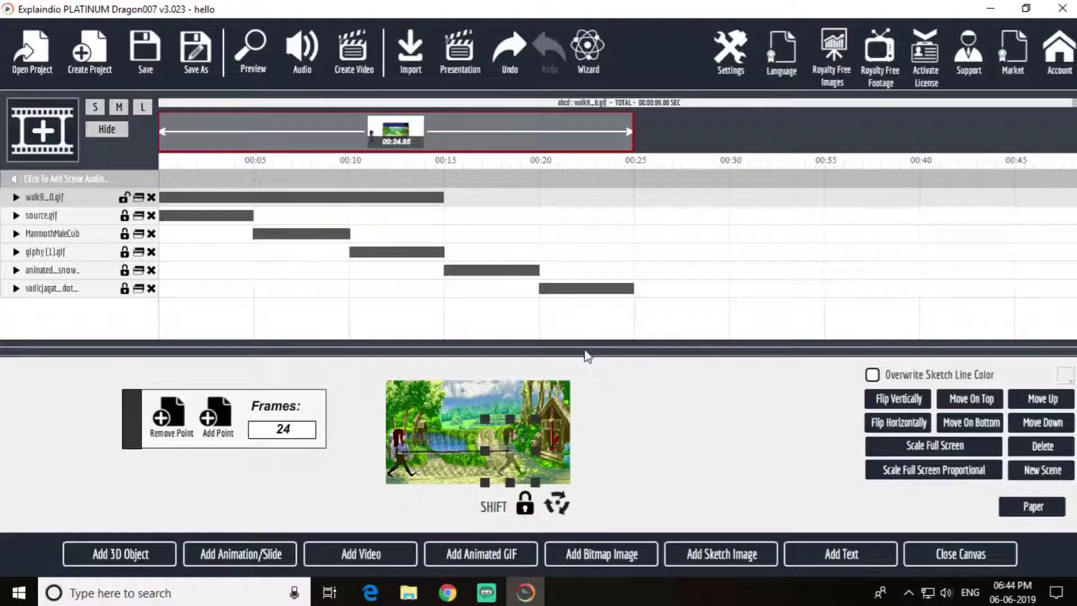
drag(583, 355, 583, 231)
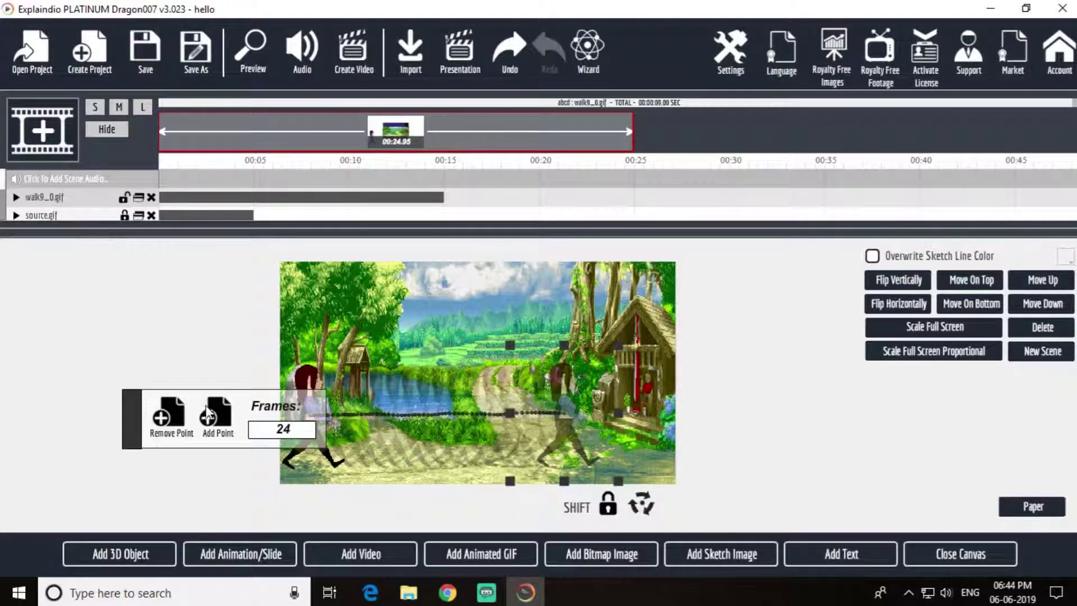
mouse_move(584, 436)
mouse_down()
mouse_move(598, 453)
mouse_move(601, 440)
mouse_up()
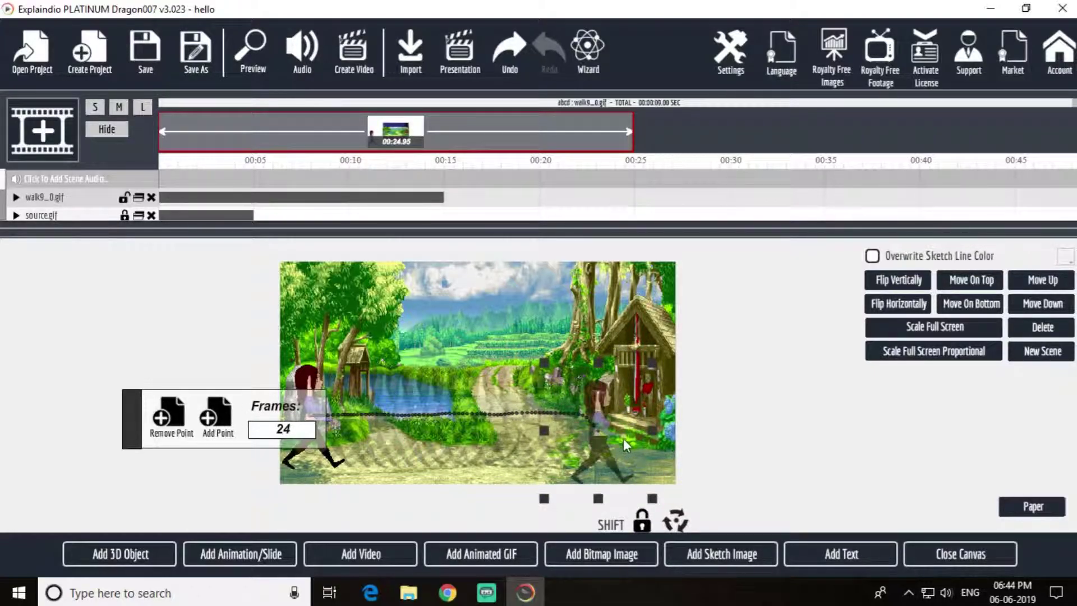
drag(618, 442, 621, 430)
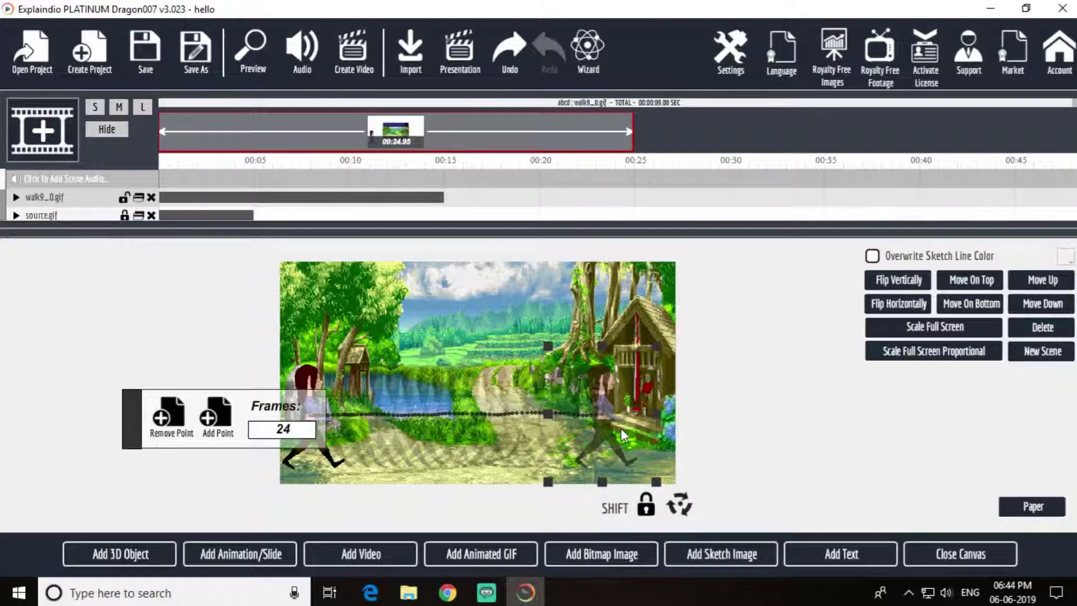
click(124, 198)
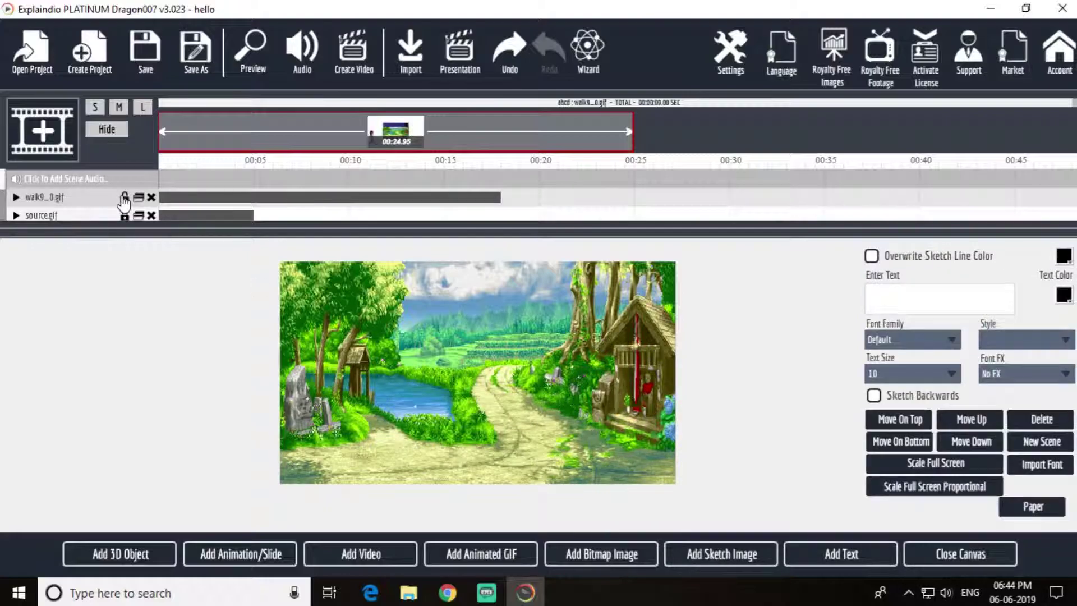
drag(296, 232, 289, 258)
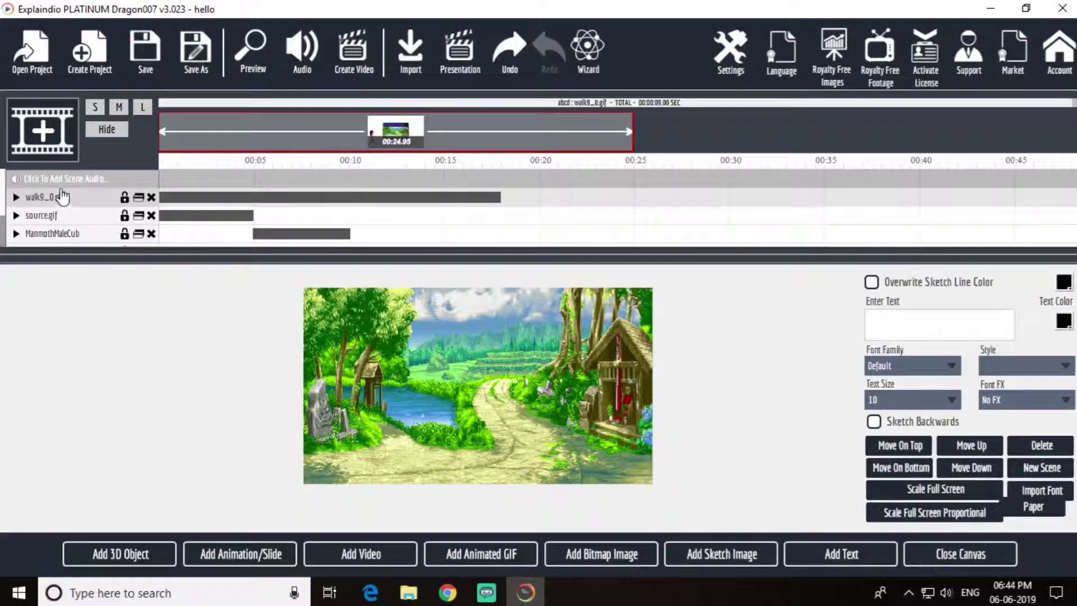
- Unlock walk9_0.gif again and add a level 24-frame motion point after the last one, in front of the hut
click(123, 198)
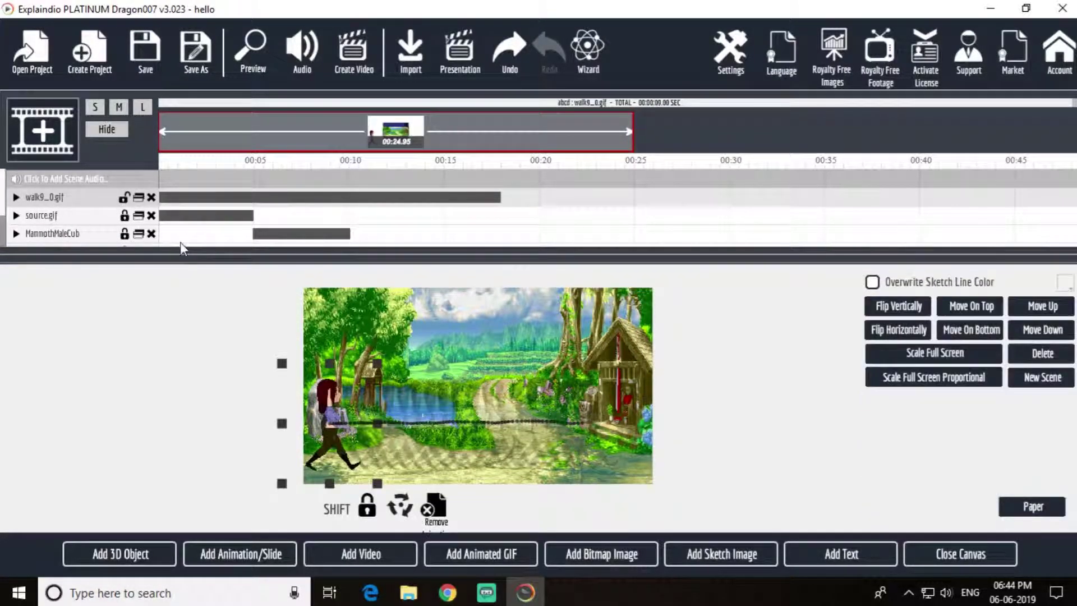
click(587, 419)
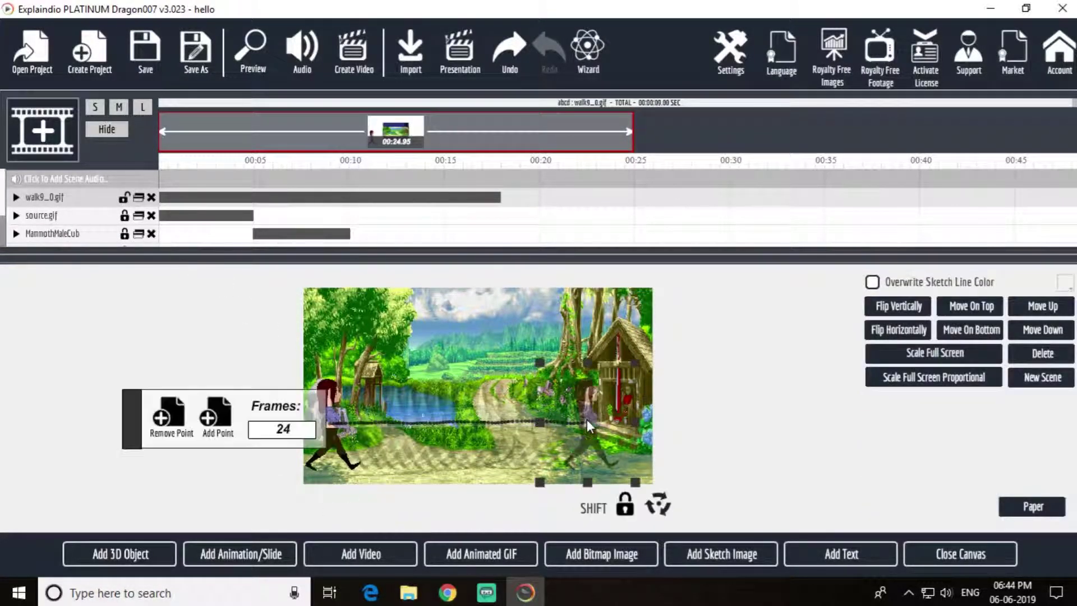
click(208, 429)
drag(601, 462, 612, 447)
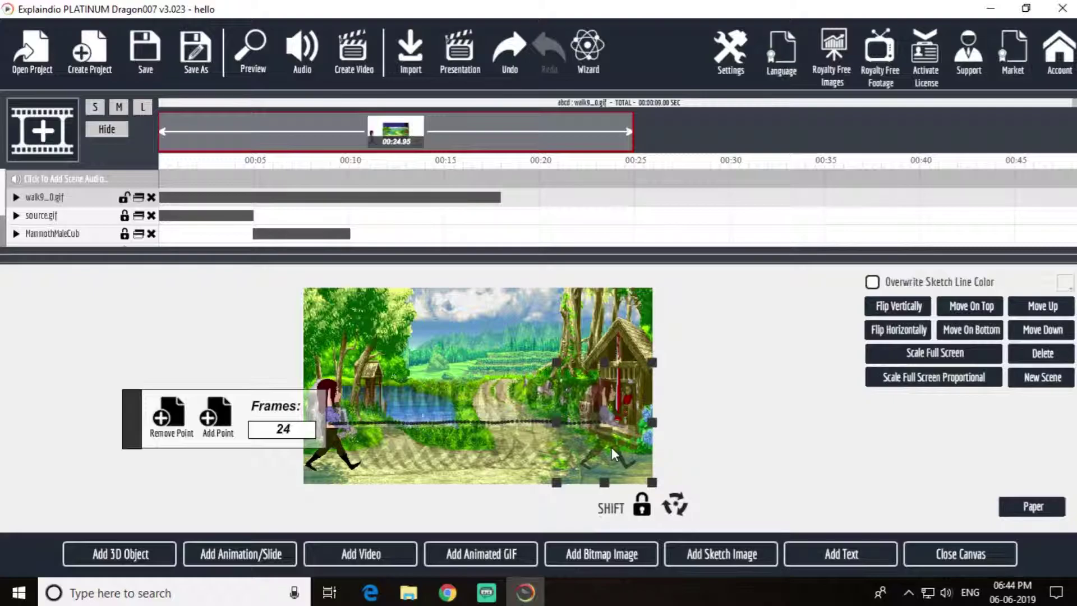
- Add more level 24-frame motion points for the walking figure across the front of the wooden hut, and relock the walk9_0.gif layer
click(209, 417)
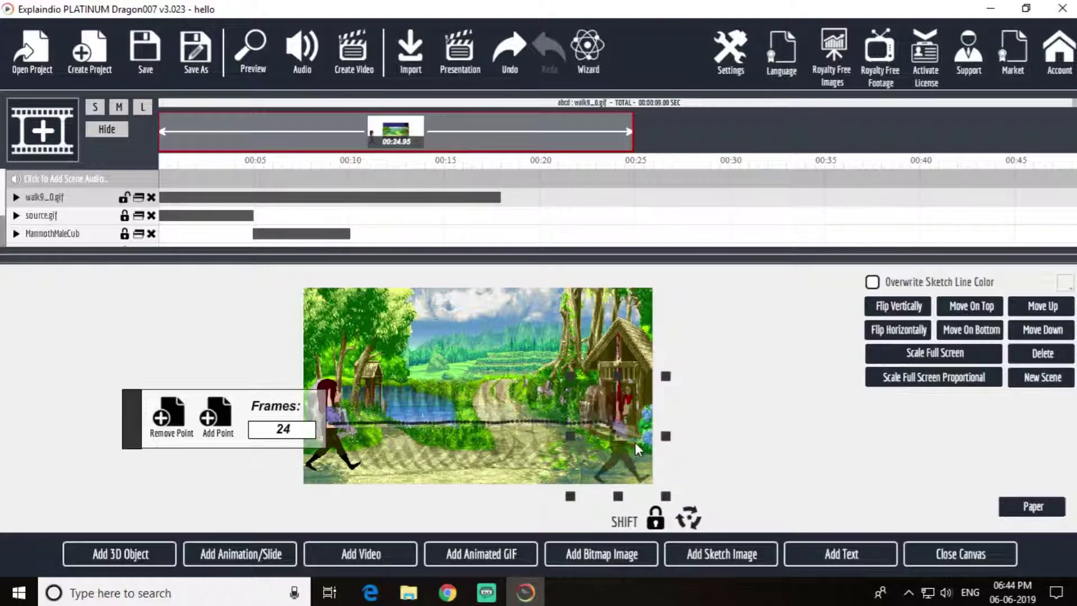
mouse_move(631, 449)
mouse_down()
mouse_move(625, 433)
mouse_move(640, 442)
mouse_move(629, 444)
mouse_up()
click(218, 417)
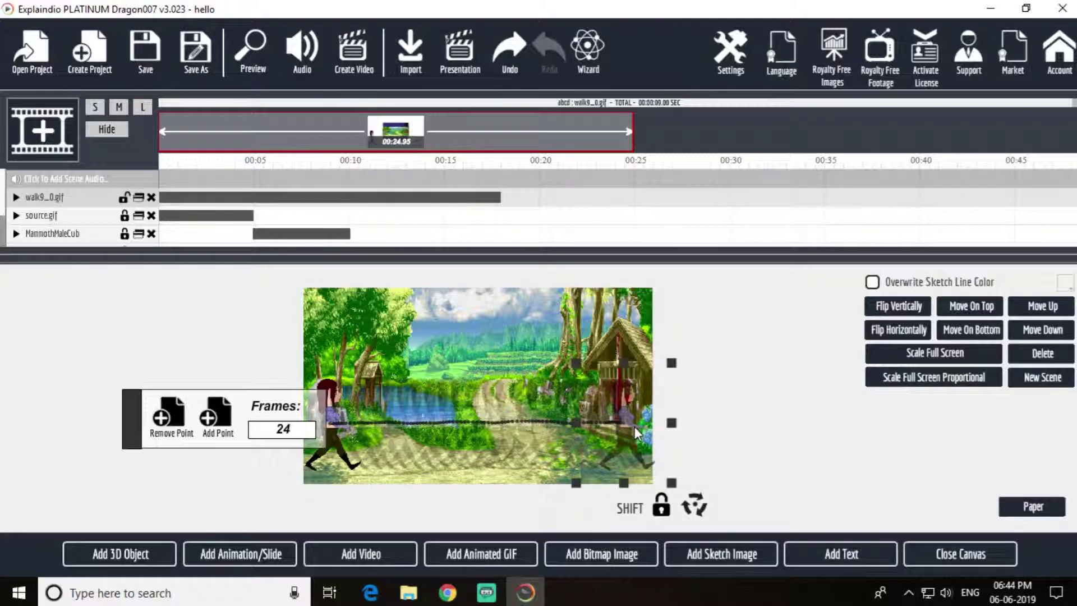
drag(635, 426, 634, 427)
click(207, 418)
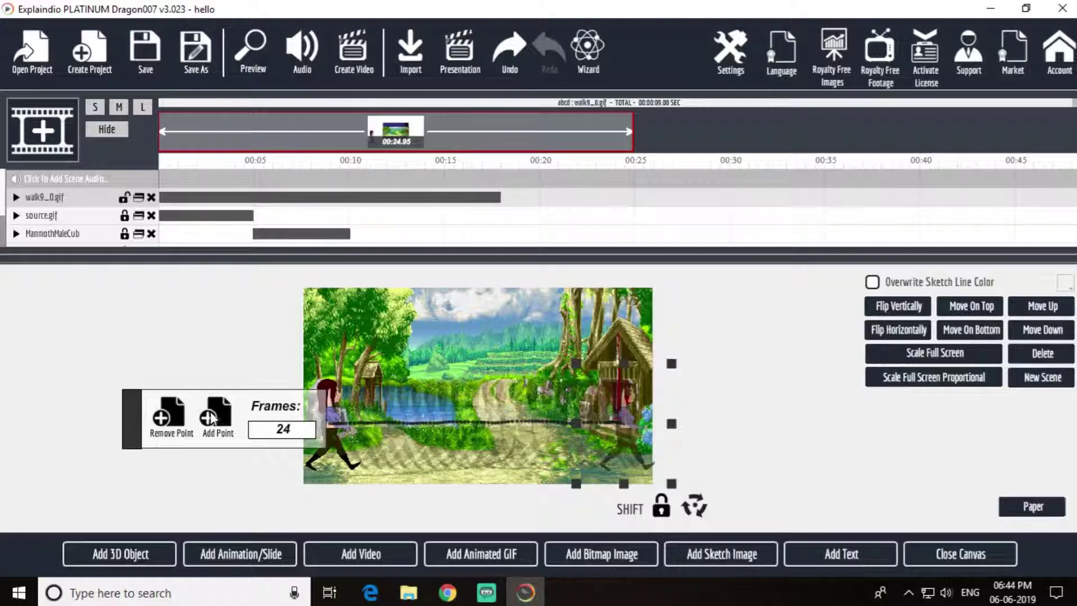
drag(637, 451, 637, 437)
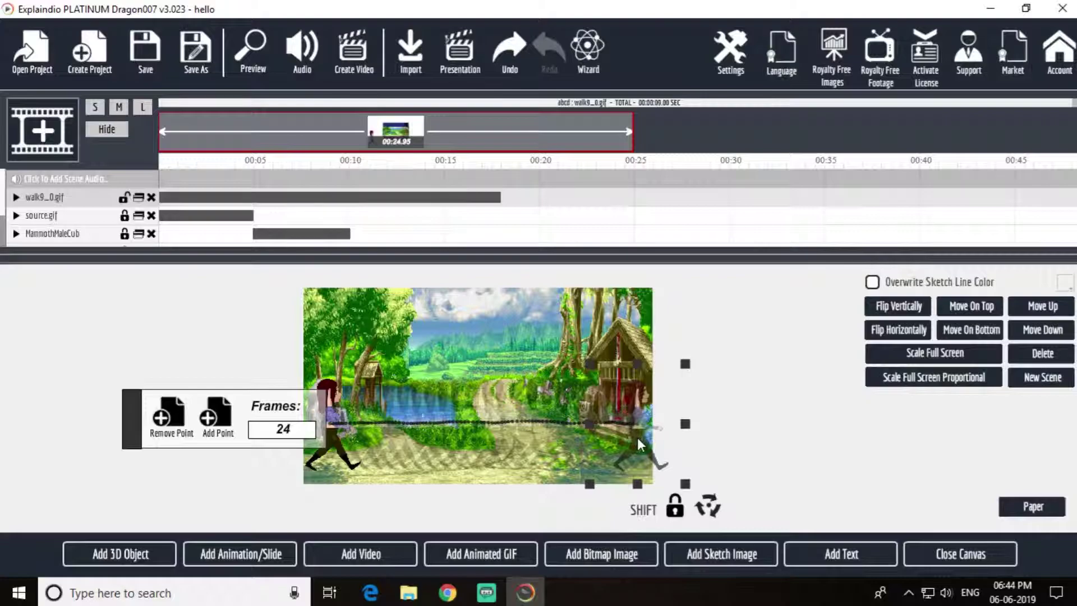
click(124, 197)
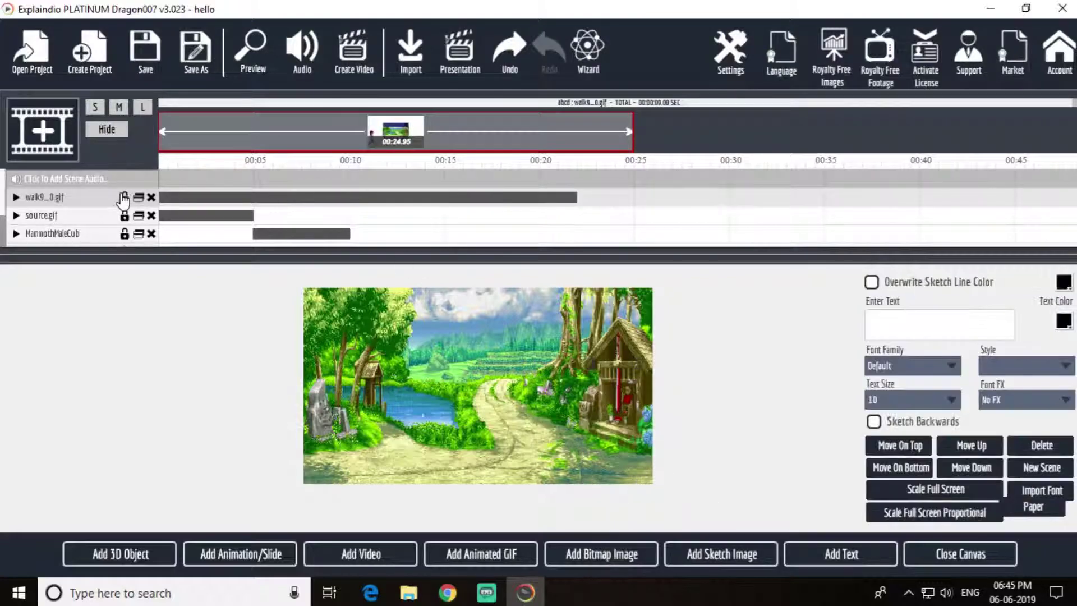
- Unlock walk9_0.gif and extend its path with level 24-frame points until the figure is fully past the scene's right edge
mouse_move(287, 259)
mouse_down()
mouse_move(281, 305)
mouse_move(279, 262)
mouse_up()
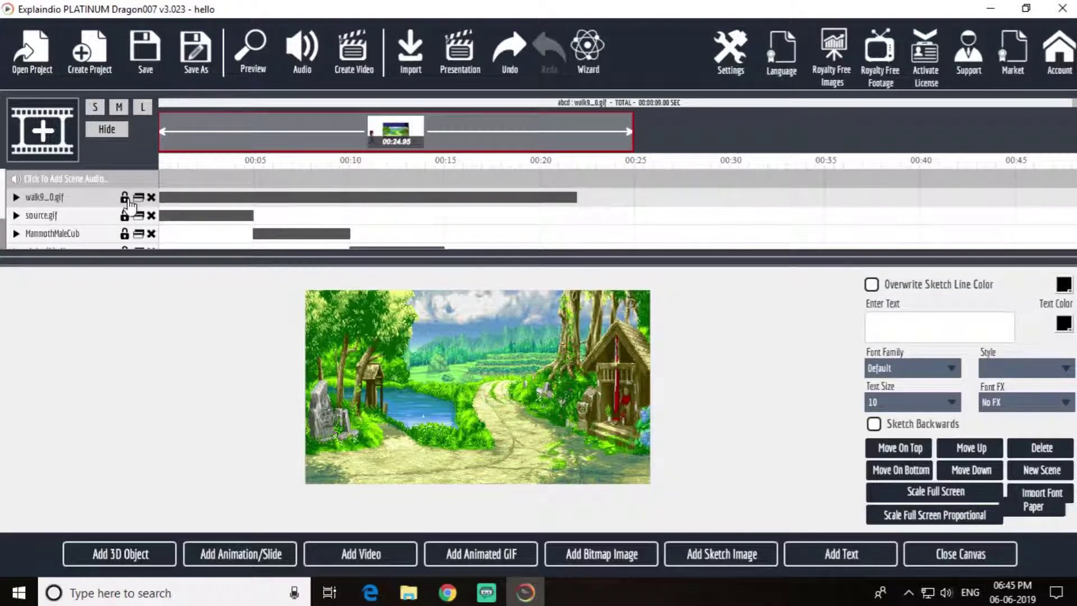
click(125, 198)
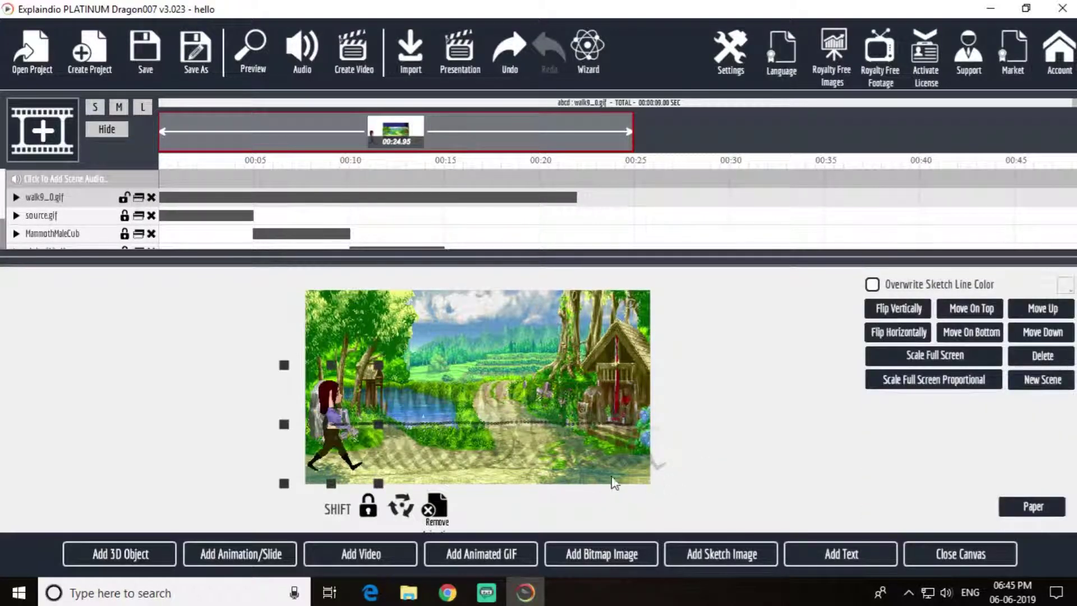
click(643, 432)
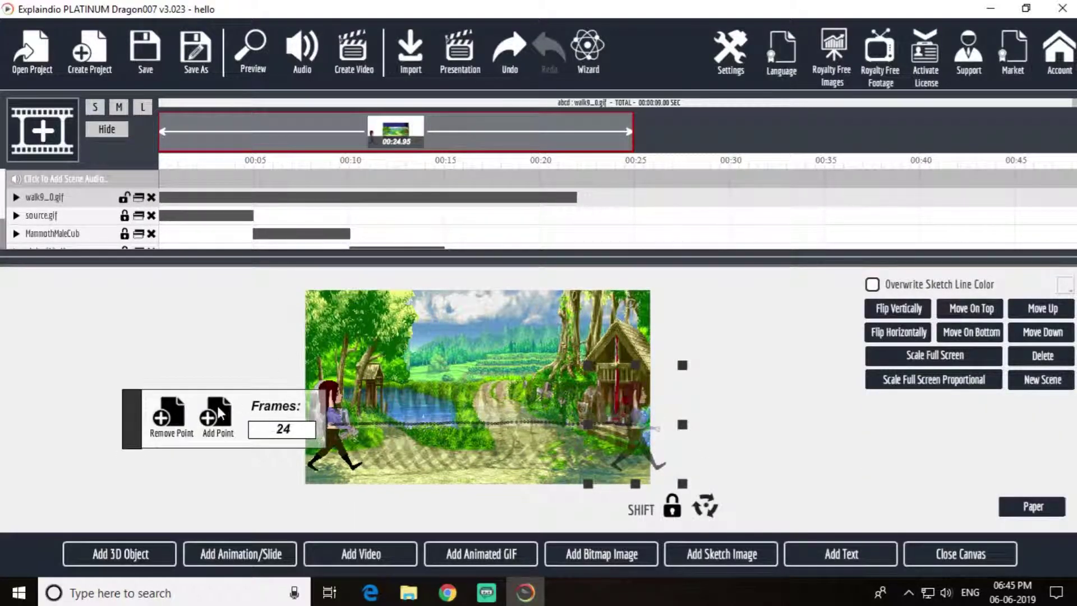
drag(643, 458, 654, 455)
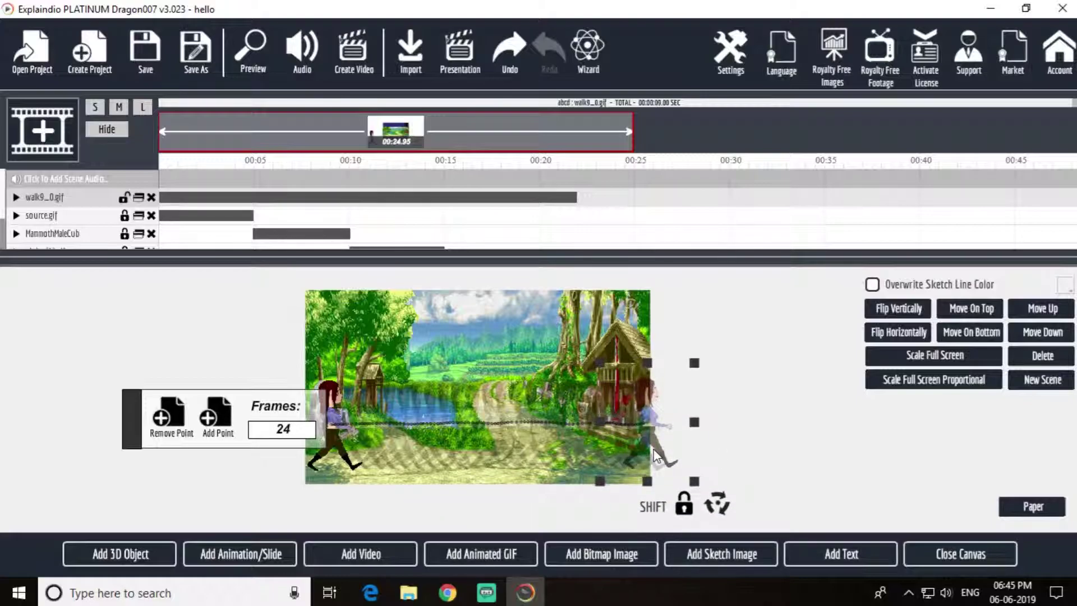
click(212, 424)
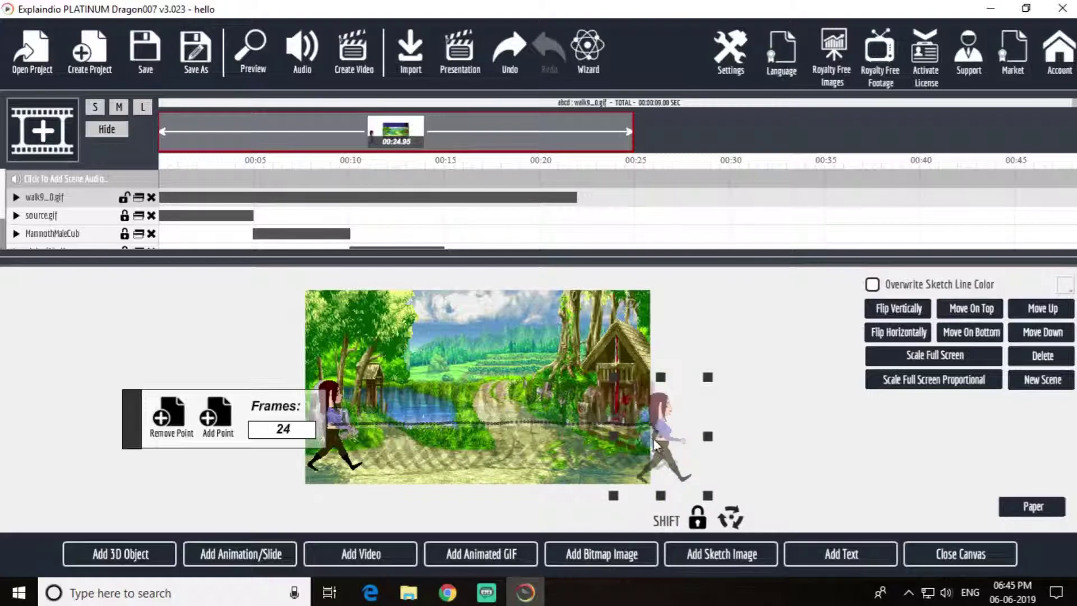
drag(668, 446, 667, 437)
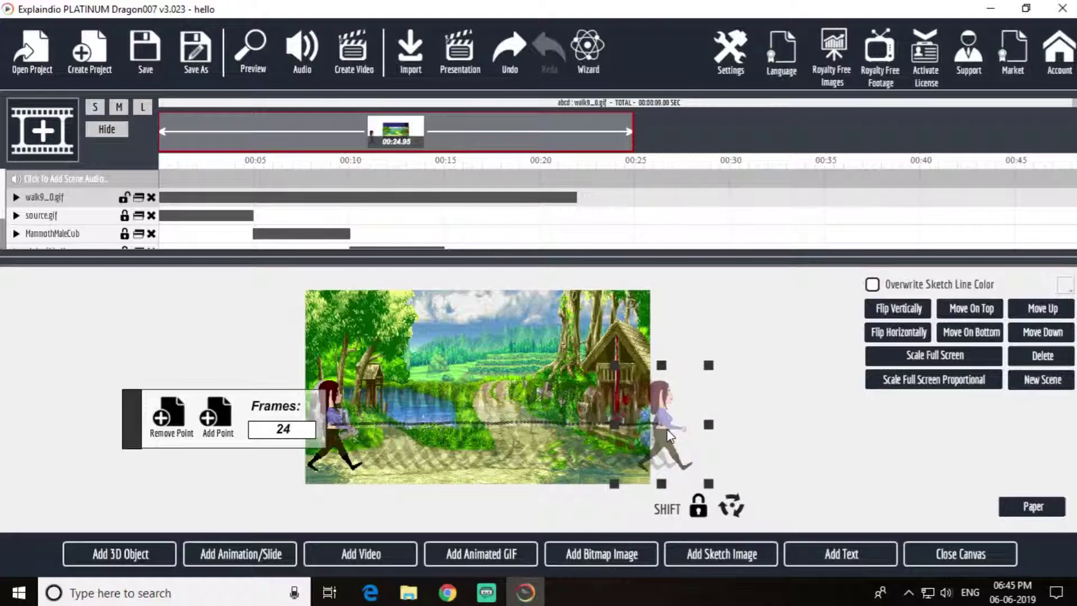
click(209, 422)
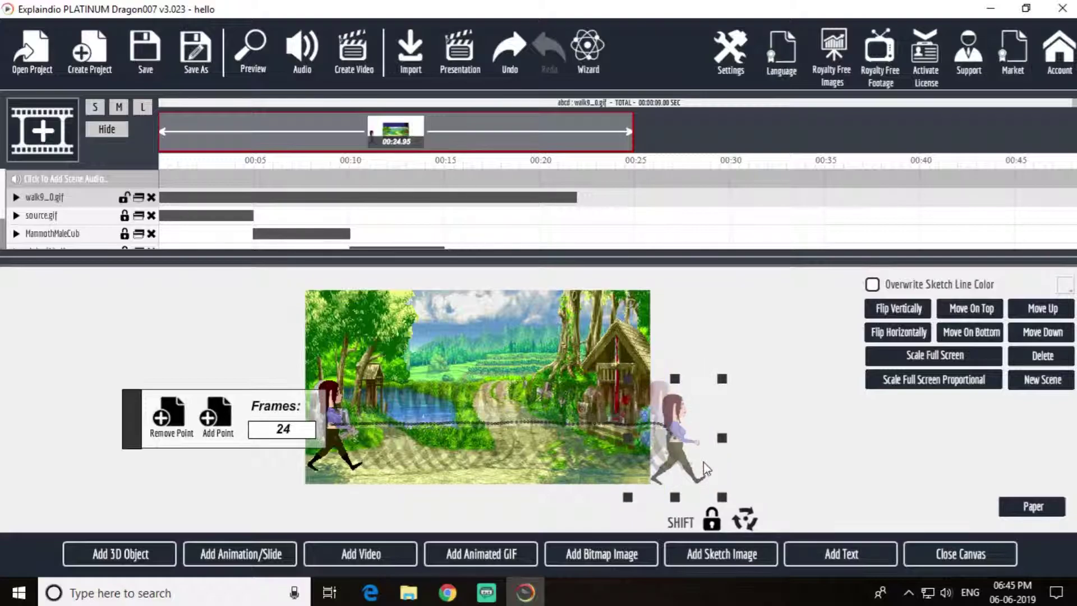
drag(688, 463, 689, 454)
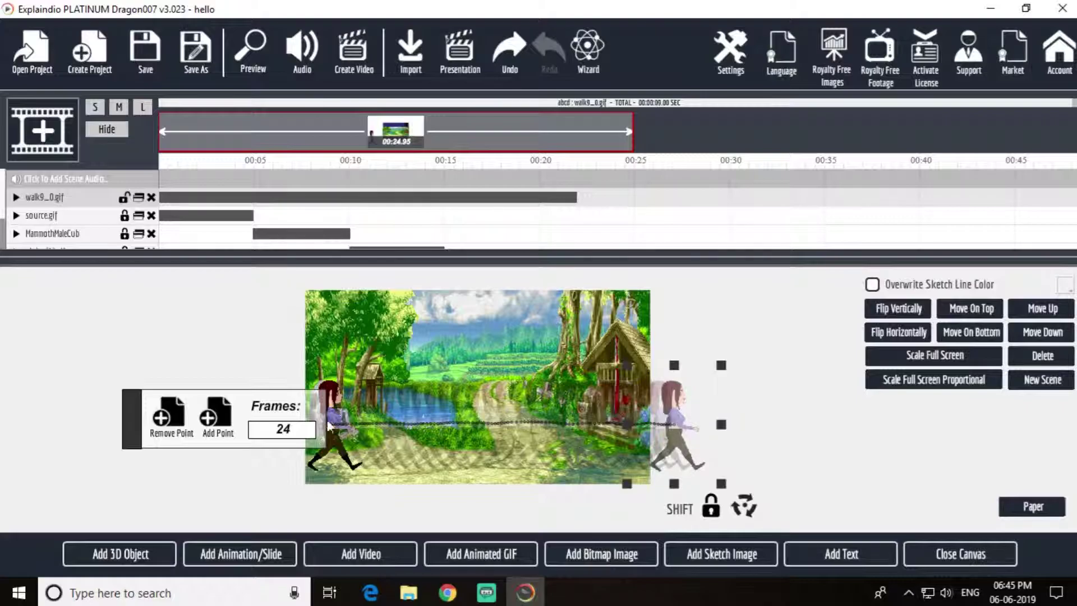
click(208, 421)
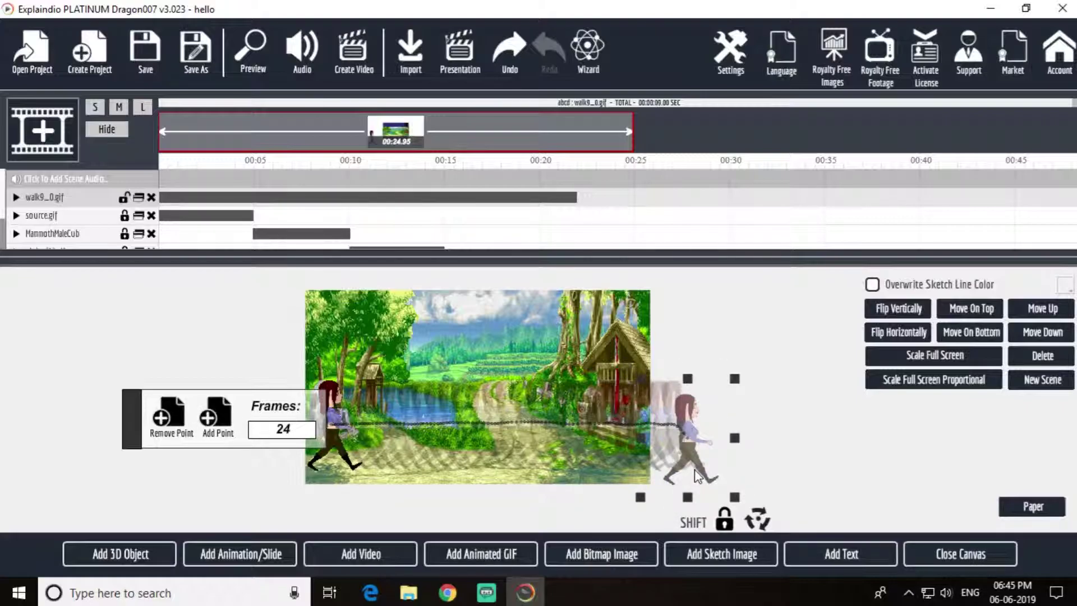
drag(699, 476, 694, 460)
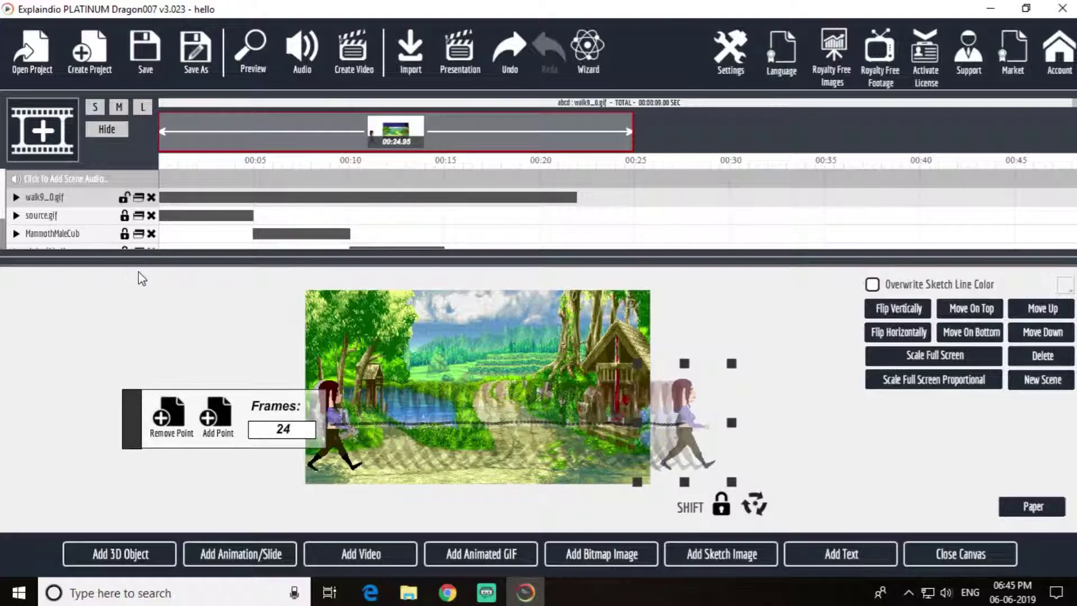
- Enlarge the timeline area and unlock all the background GIF layers
drag(144, 264, 139, 317)
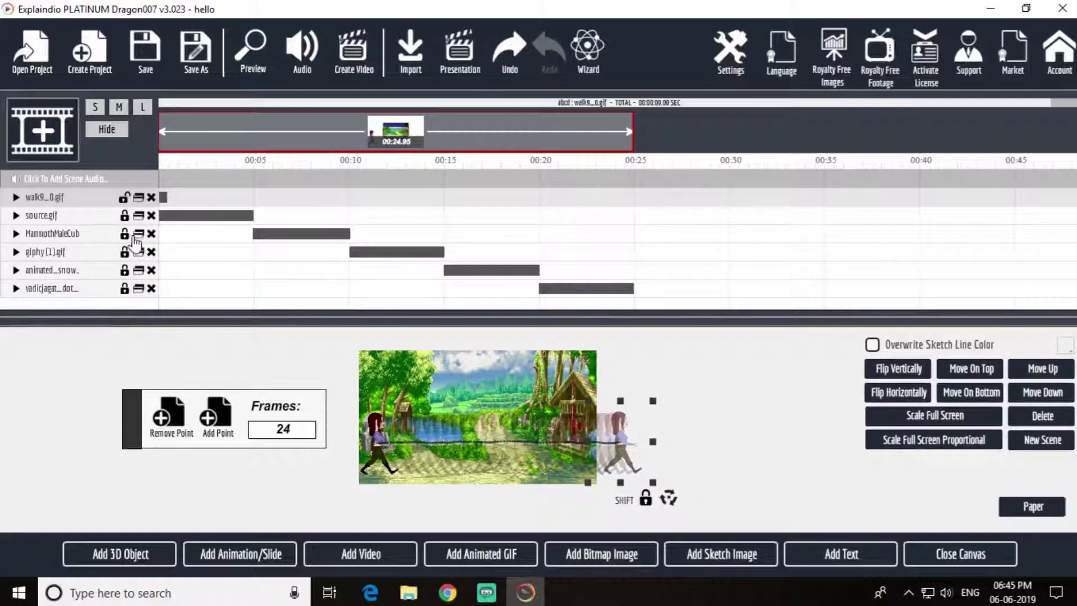
click(124, 217)
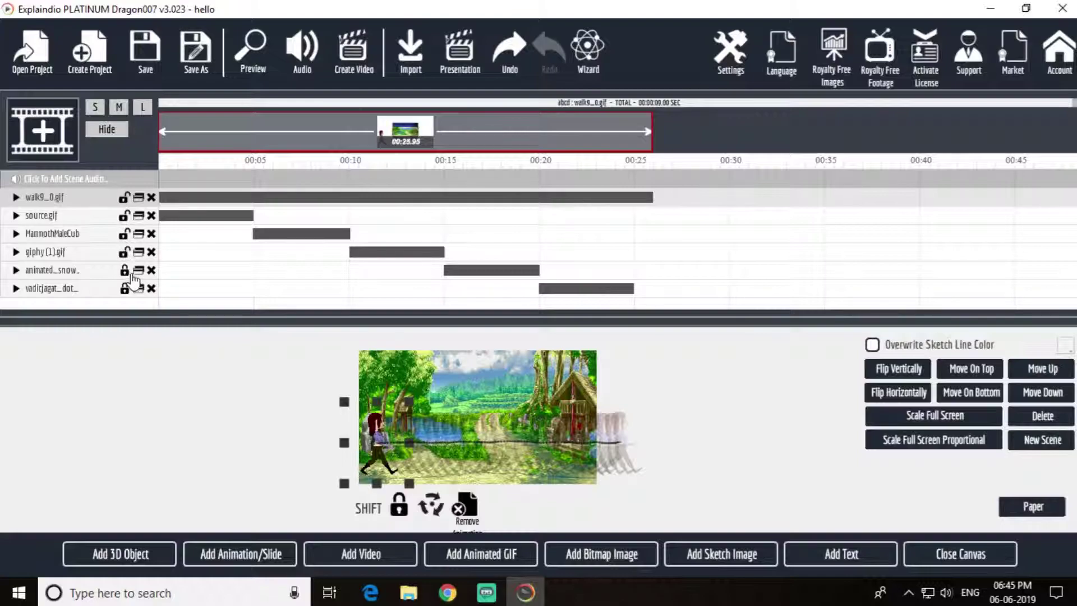
click(54, 259)
click(87, 289)
- Scale the animated_snow background GIF to full screen, then preview the scene and close the preview
click(85, 274)
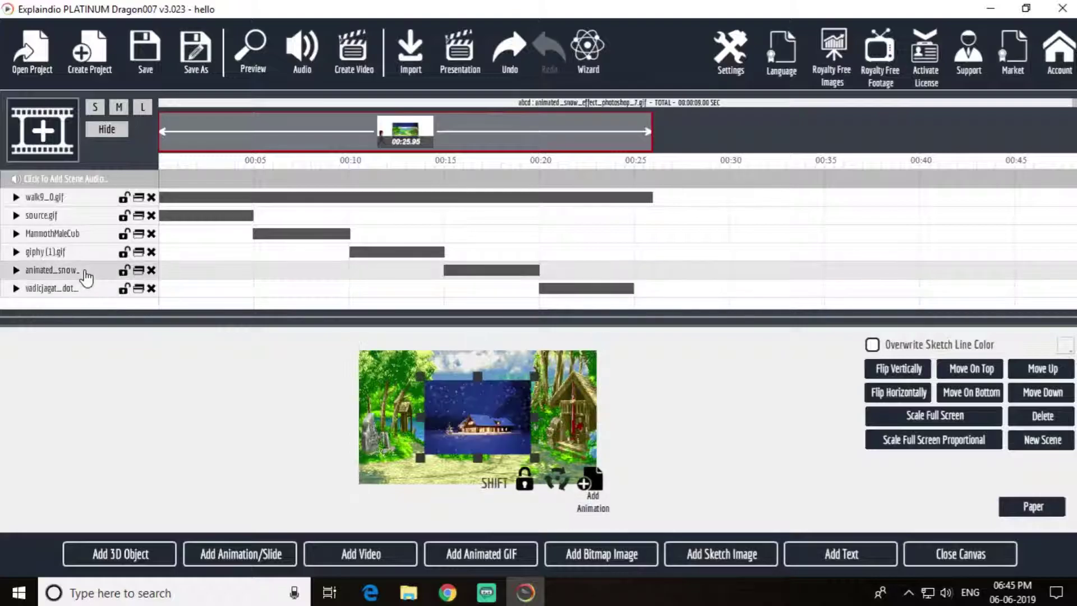
click(967, 425)
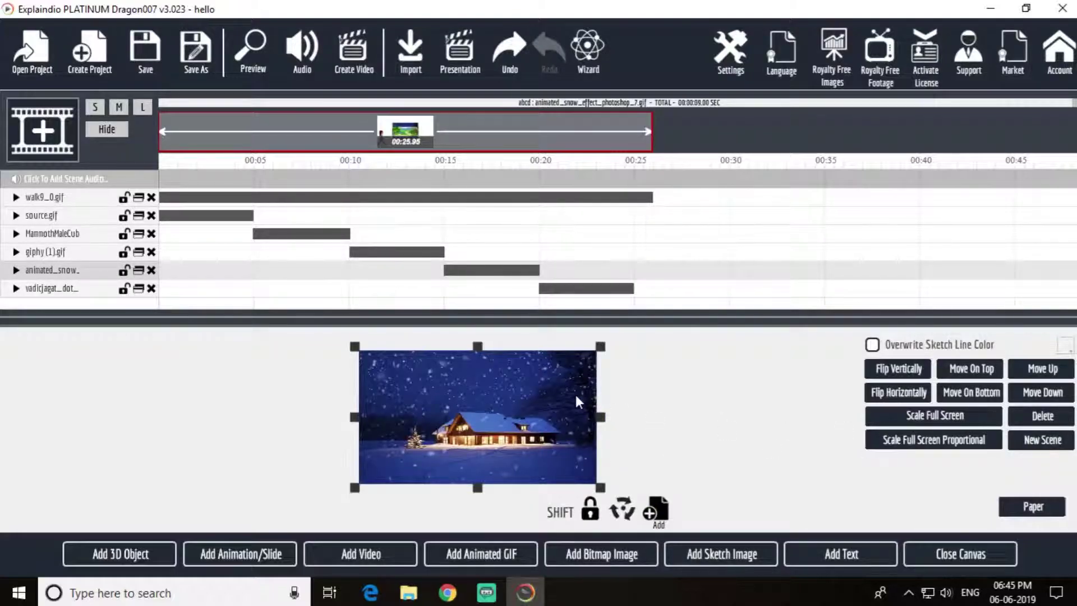
click(248, 58)
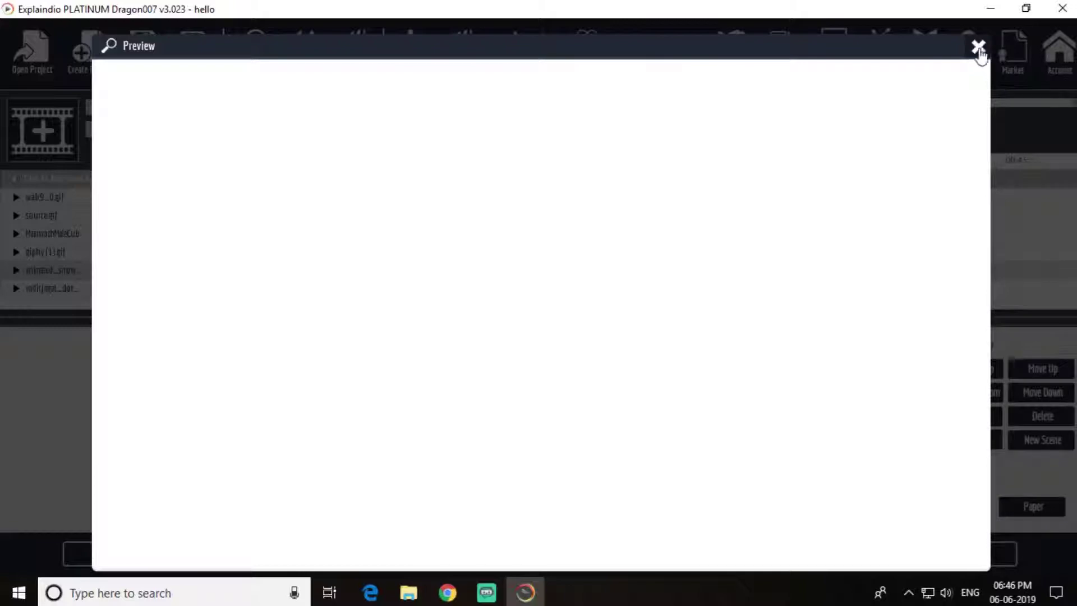
click(979, 47)
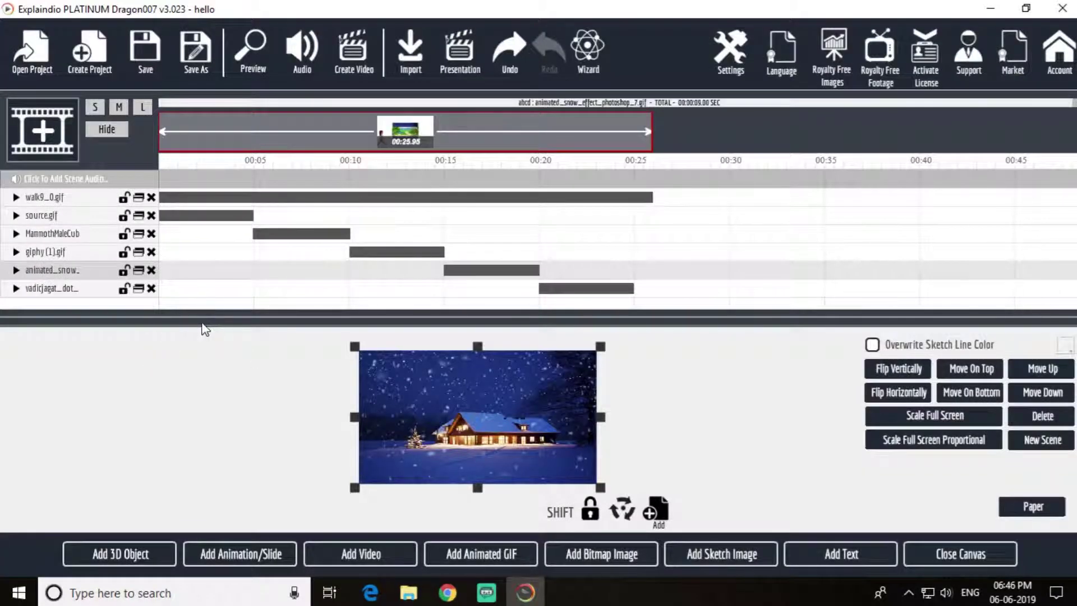
- Lock all six layers in the timeline and preview the scene again
drag(198, 323, 194, 339)
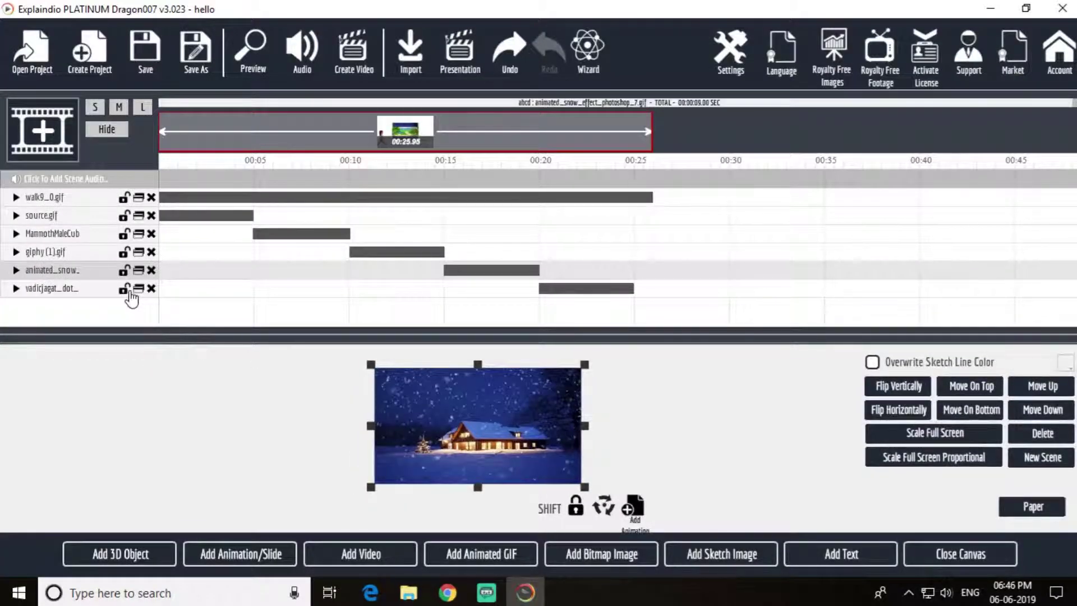
click(124, 289)
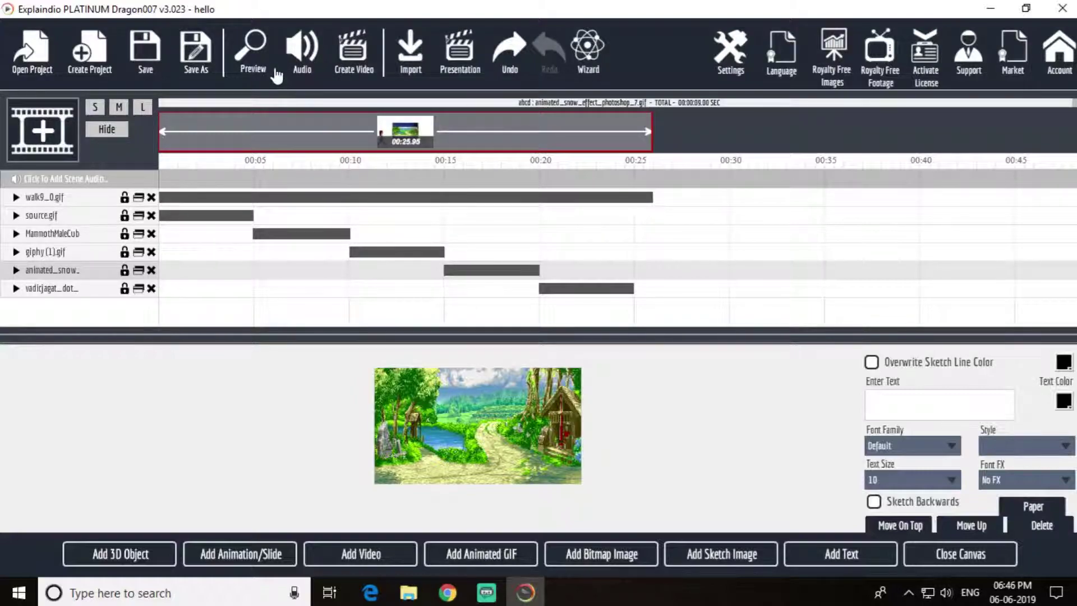
click(253, 65)
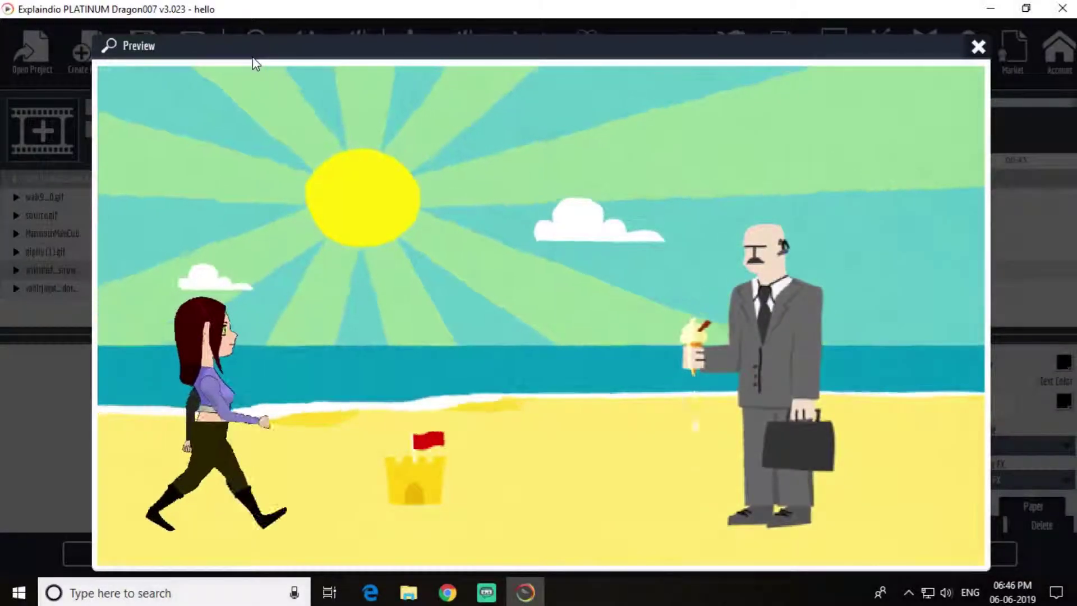